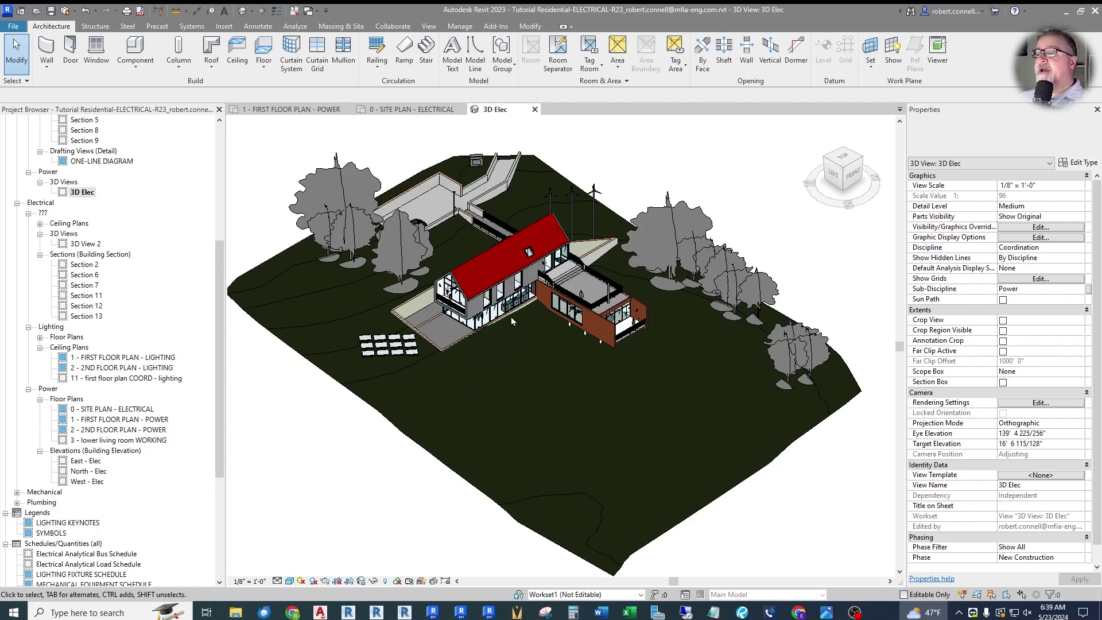
Inspect the 3D Elec model of the house and panels, then switch to 0 - SITE PLAN - ELECTRICAL
scroll(595, 266, up, 4)
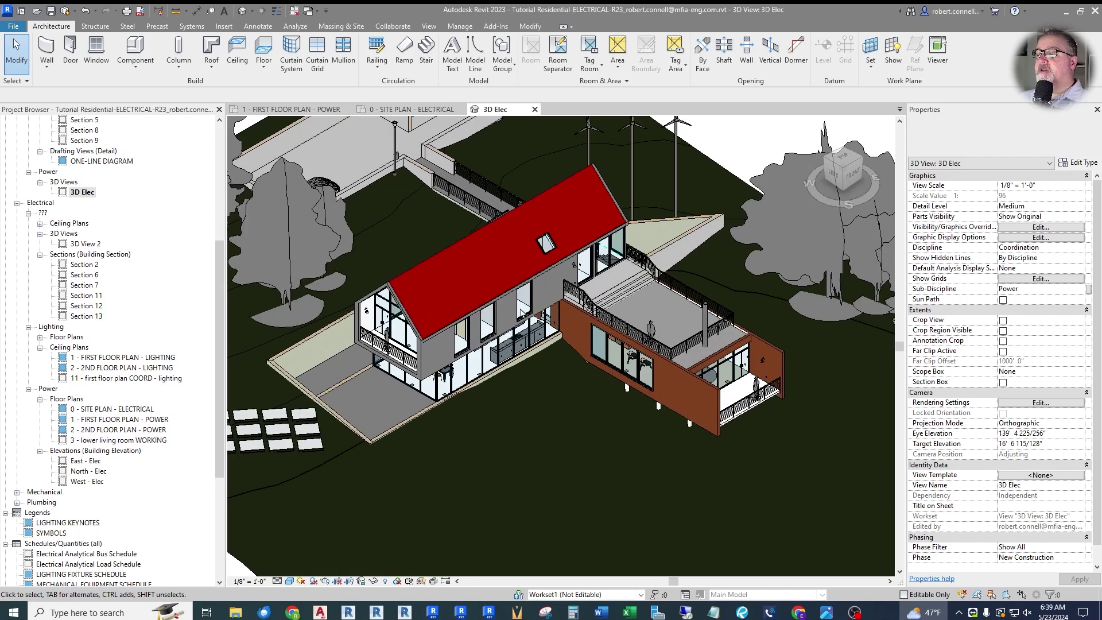
scroll(610, 346, down, 3)
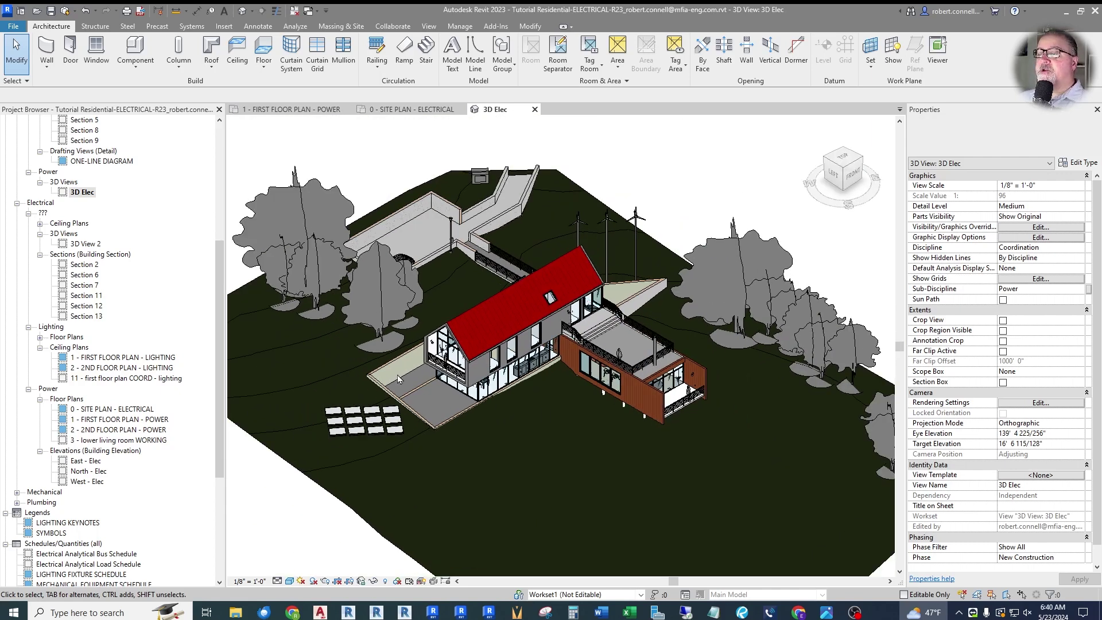
scroll(496, 157, up, 2)
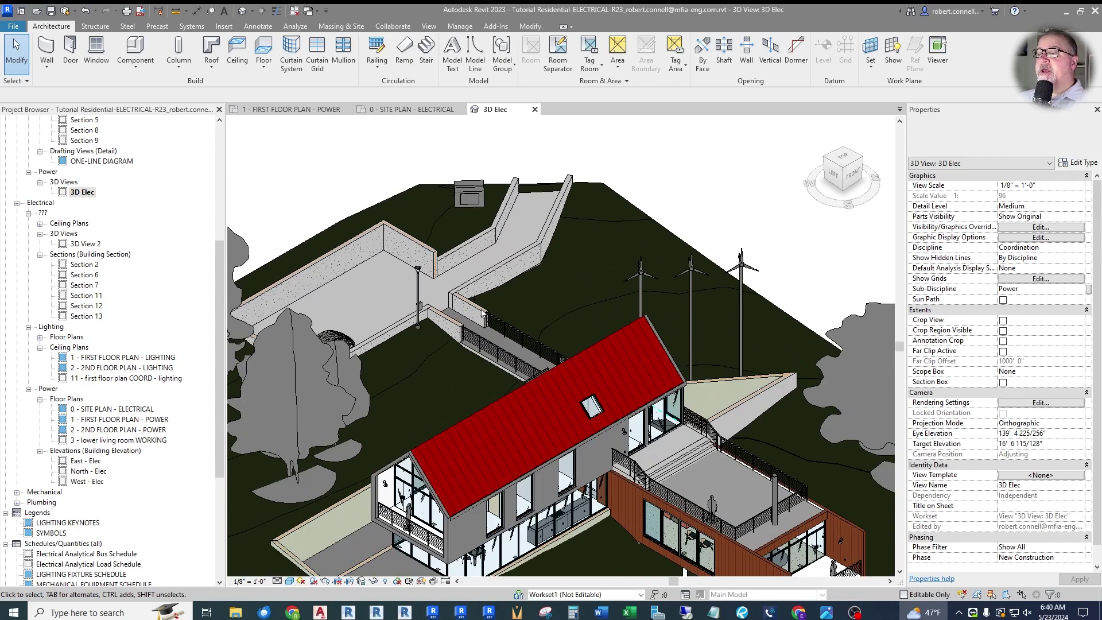
scroll(496, 305, down, 5)
scroll(503, 372, up, 3)
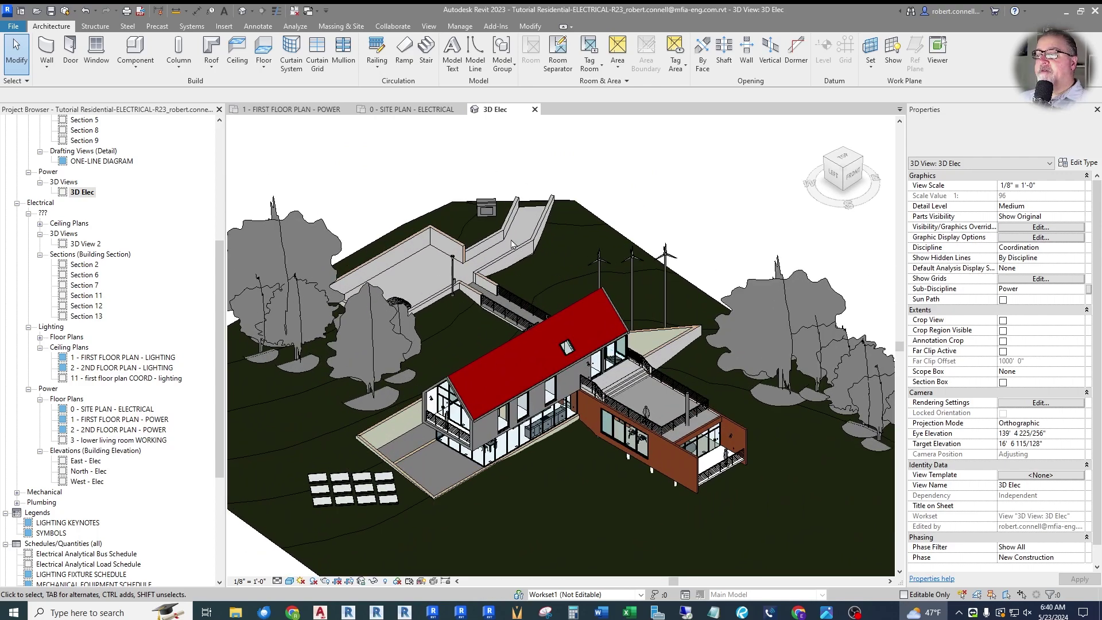
scroll(512, 244, up, 2)
scroll(485, 228, down, 3)
scroll(484, 210, up, 2)
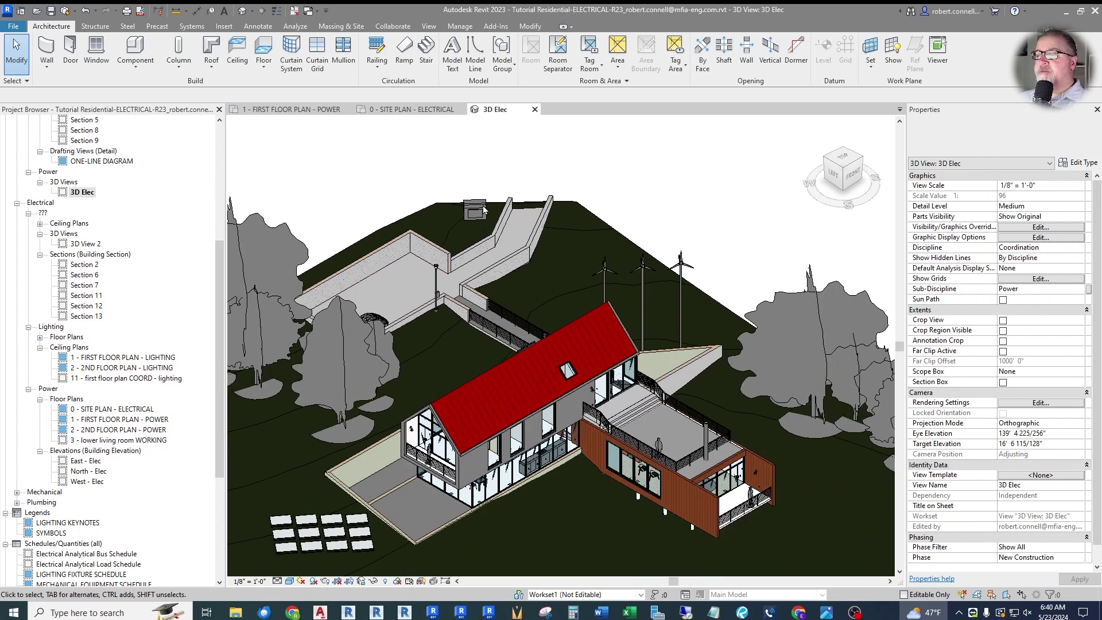
scroll(452, 242, up, 3)
scroll(451, 225, down, 1)
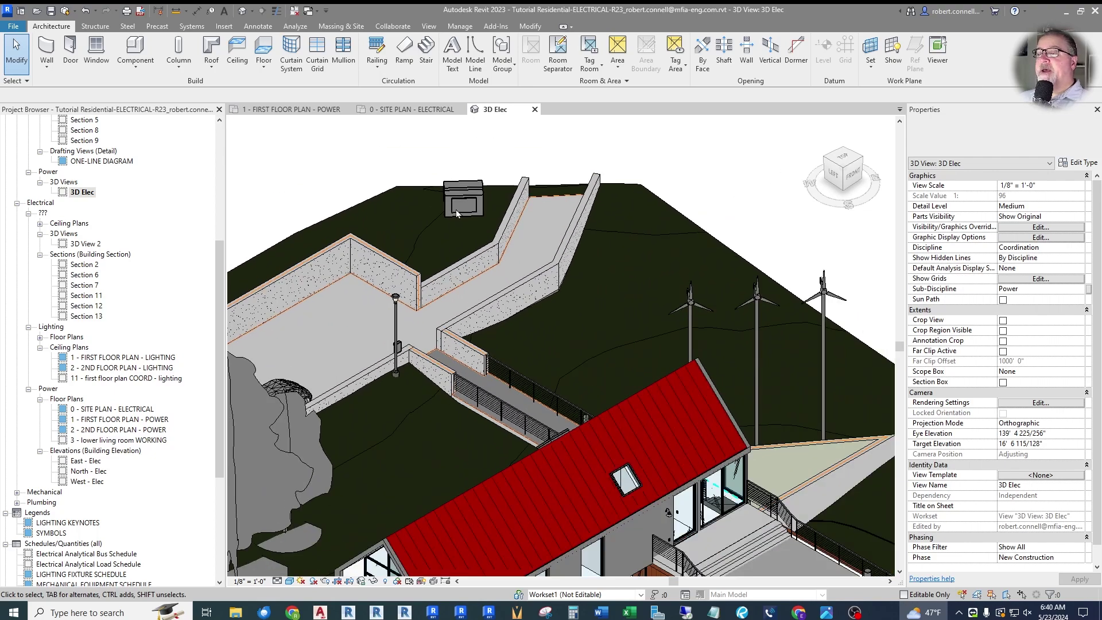
scroll(459, 207, up, 2)
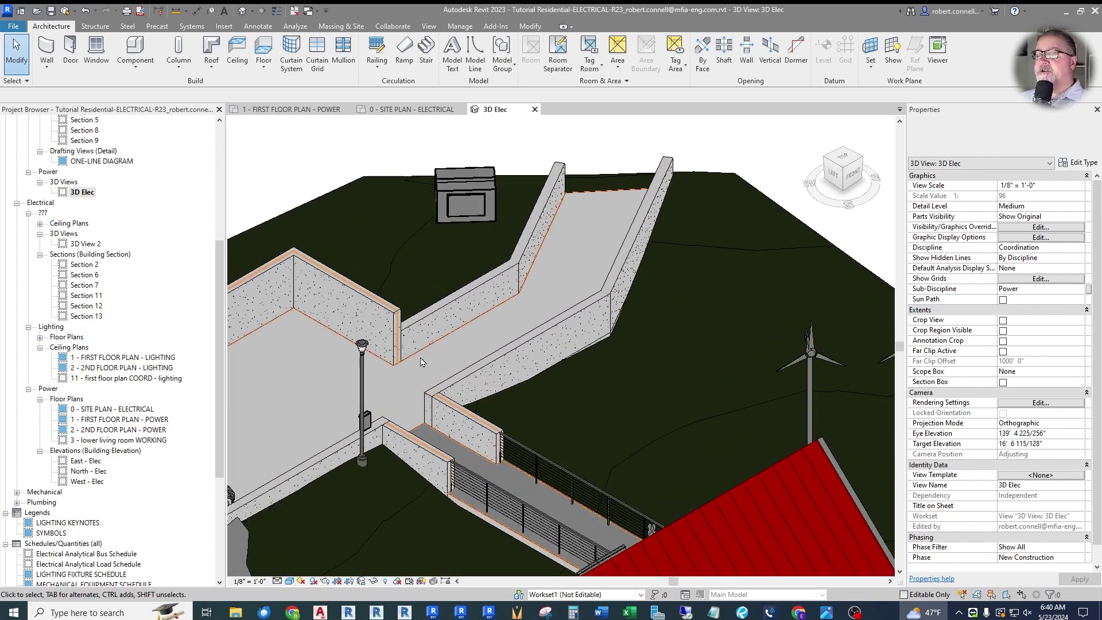
scroll(390, 425, up, 2)
scroll(354, 425, down, 6)
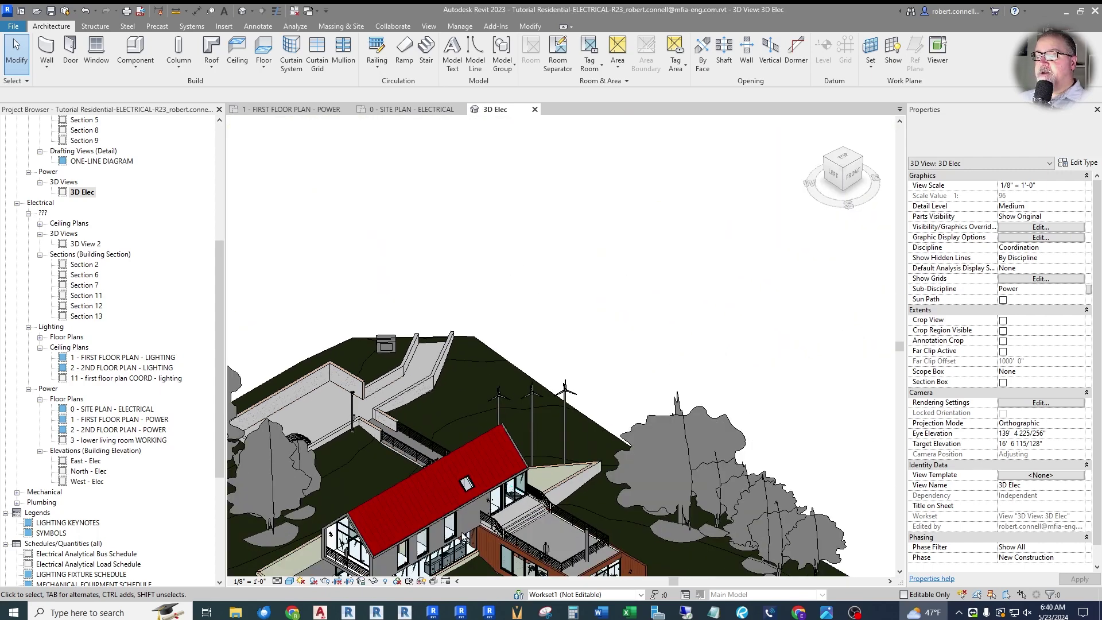
scroll(370, 467, down, 3)
scroll(370, 467, up, 1)
scroll(370, 468, down, 2)
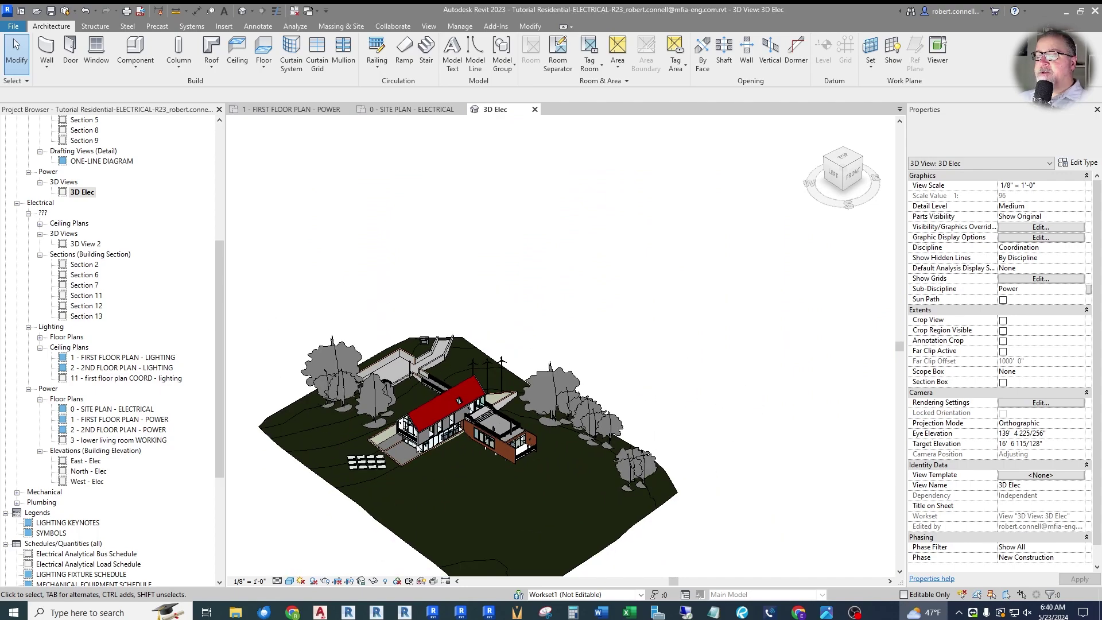
scroll(369, 467, up, 3)
scroll(370, 467, up, 3)
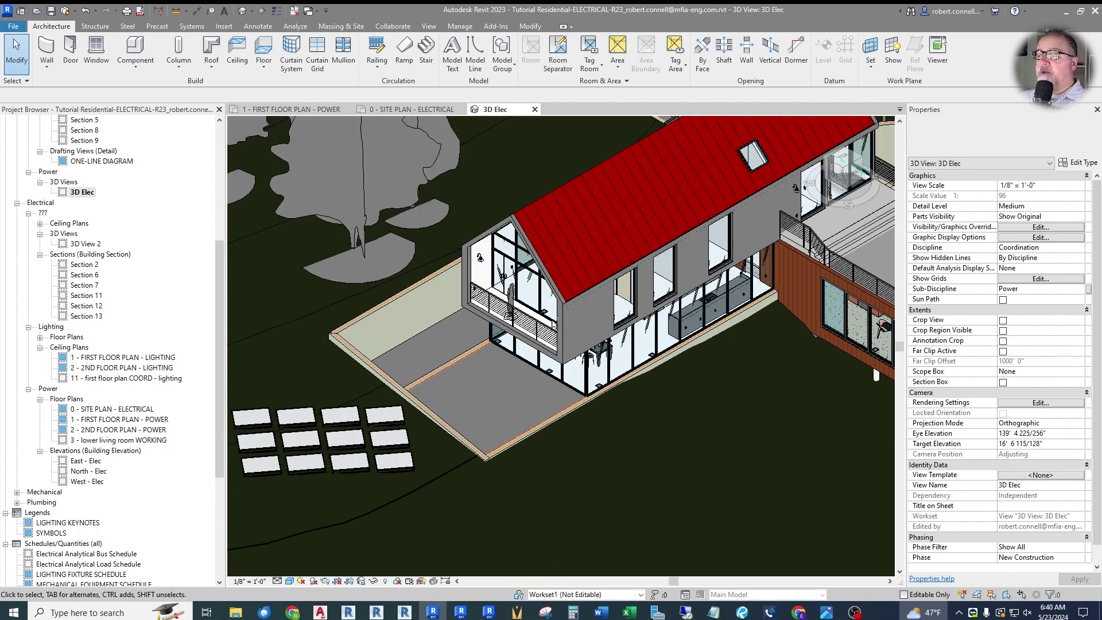
shift+middle_drag(486, 377, 697, 226)
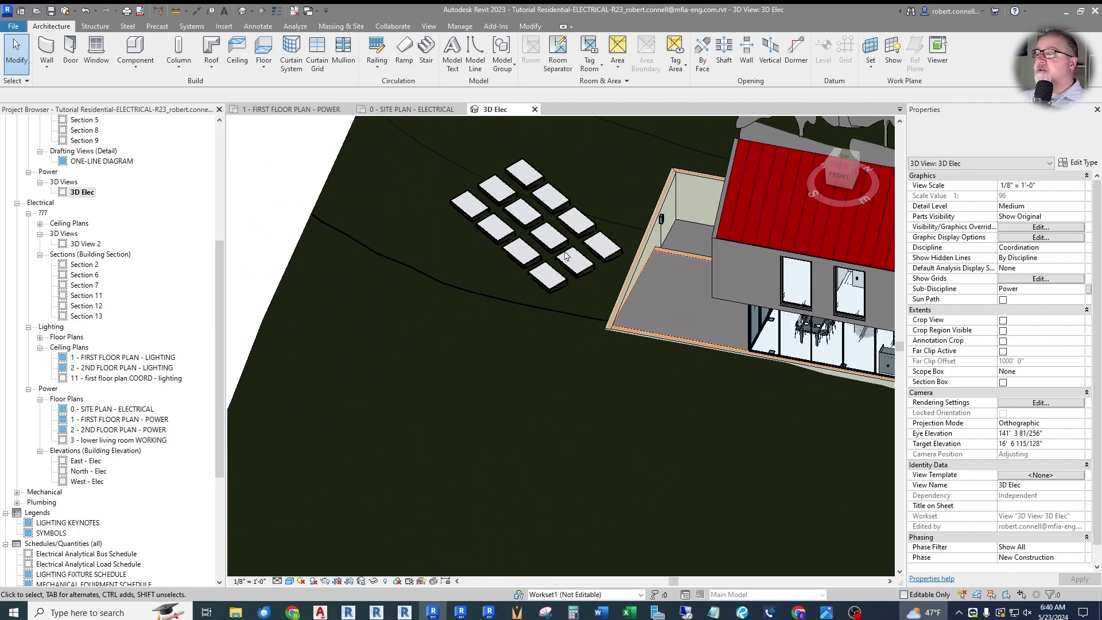
scroll(697, 226, up, 5)
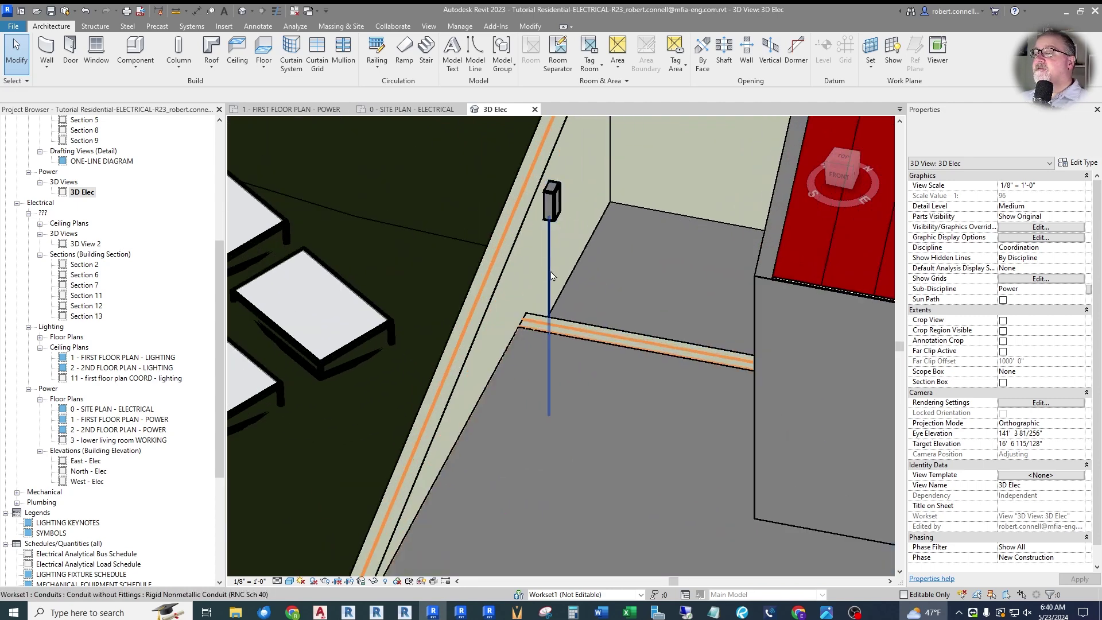
scroll(575, 341, down, 5)
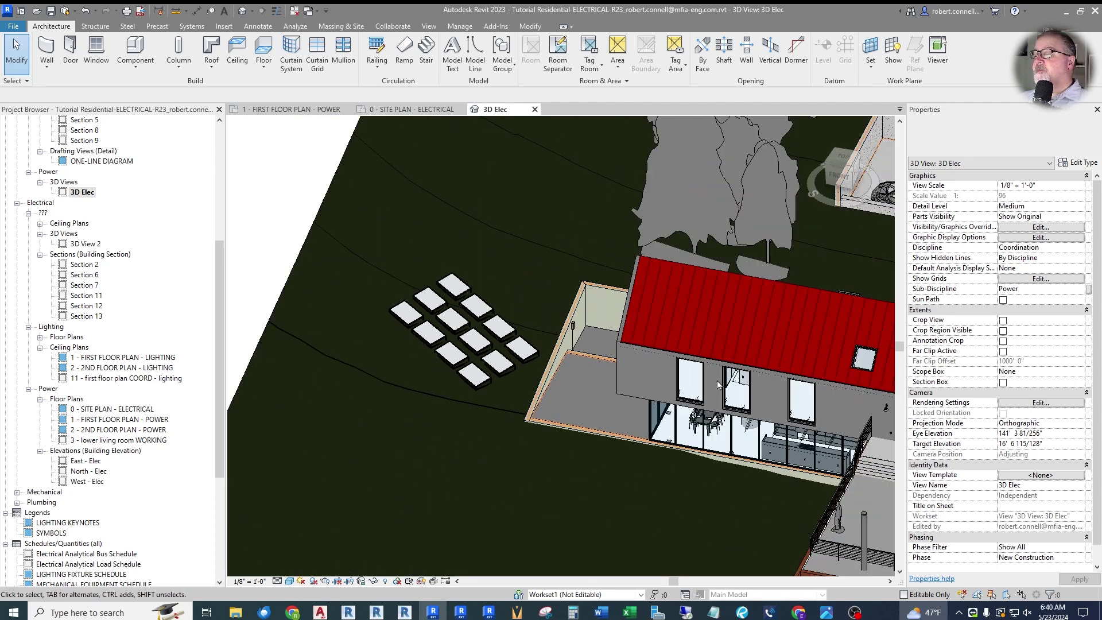
click(412, 109)
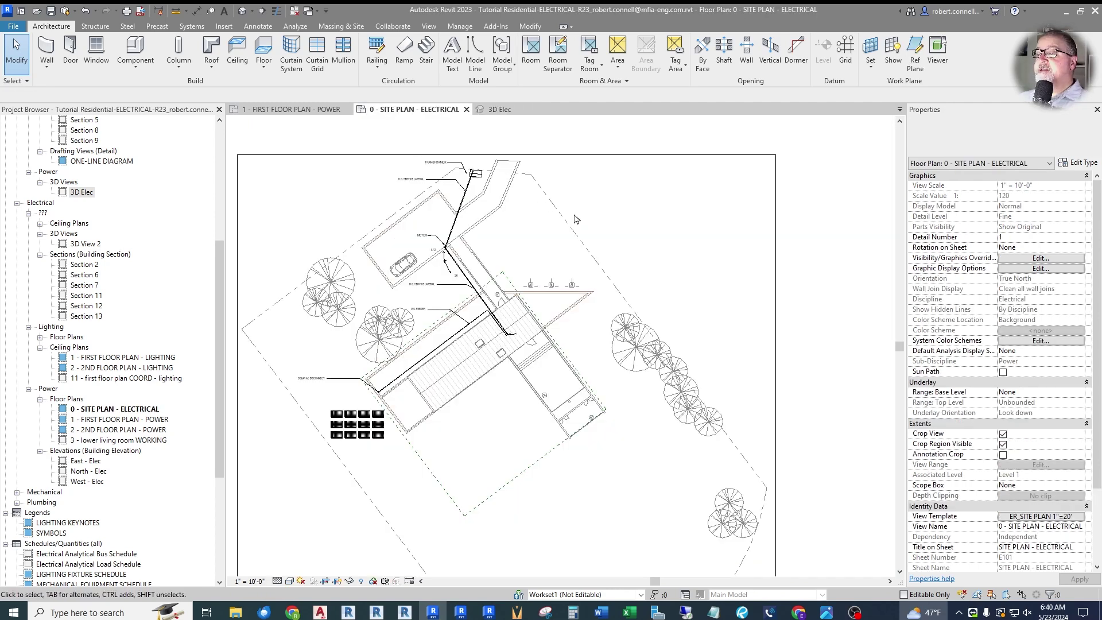
scroll(465, 176, up, 5)
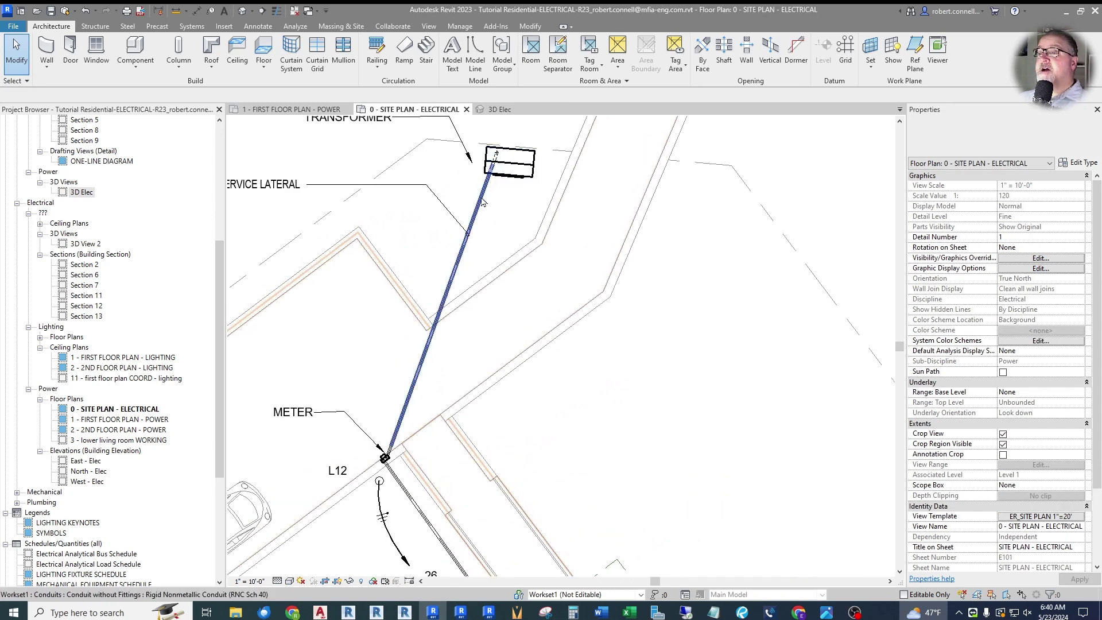
scroll(479, 198, down, 2)
scroll(425, 355, down, 3)
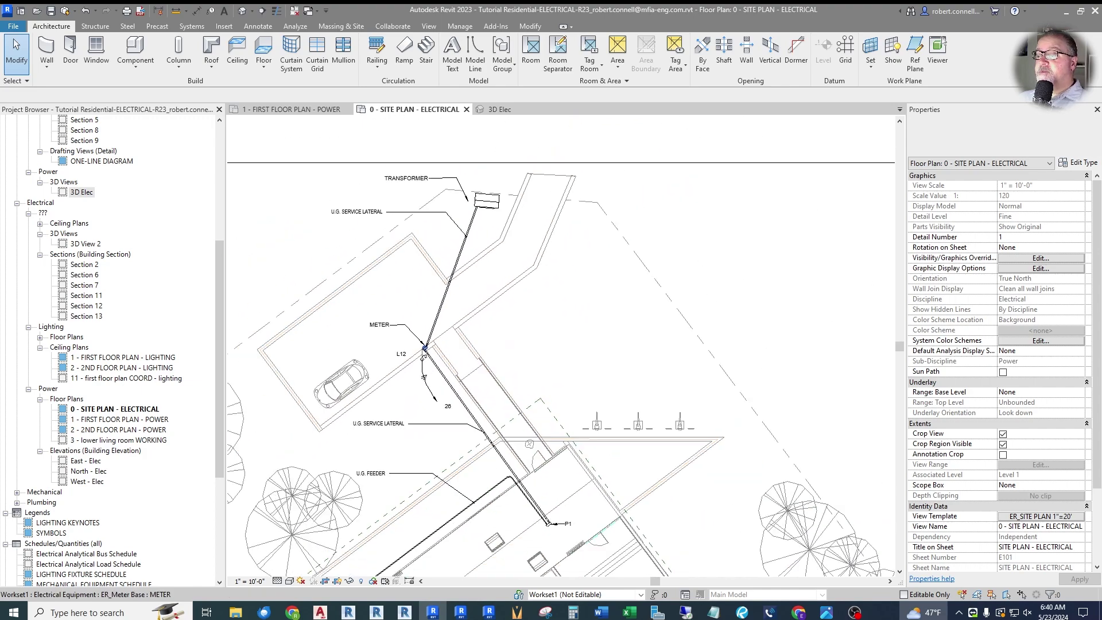
scroll(460, 541, down, 1)
scroll(459, 541, up, 2)
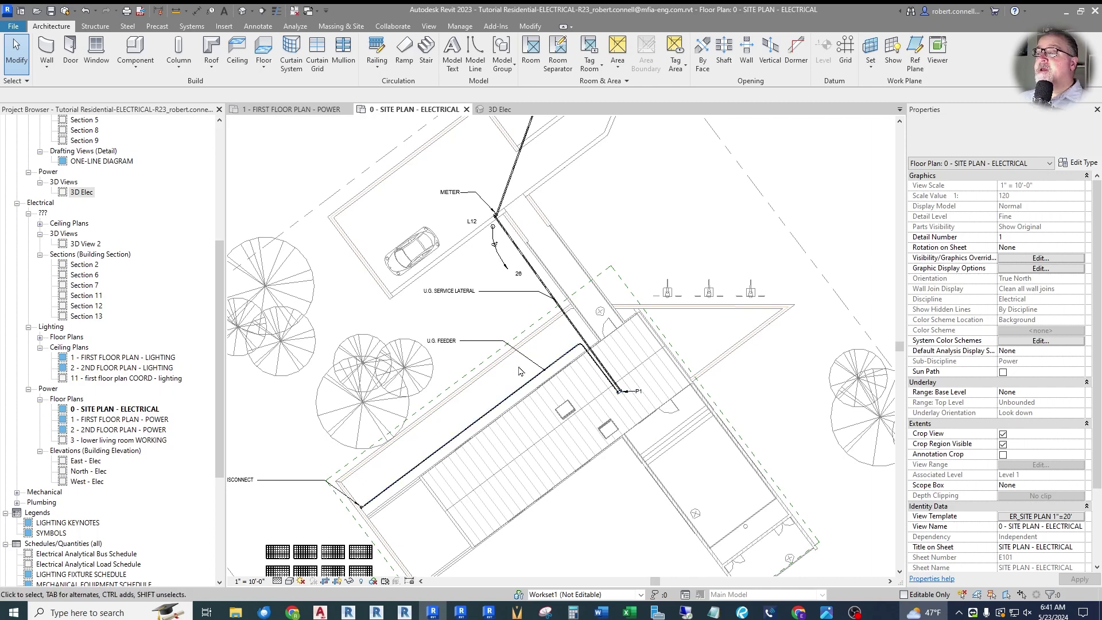
scroll(509, 221, up, 3)
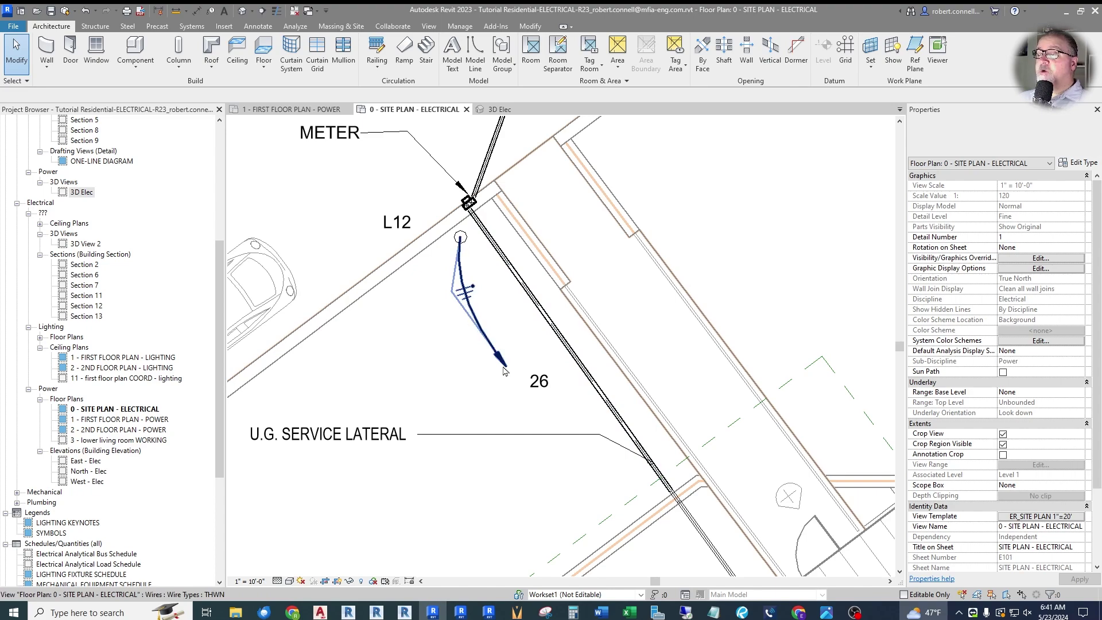
scroll(499, 361, down, 6)
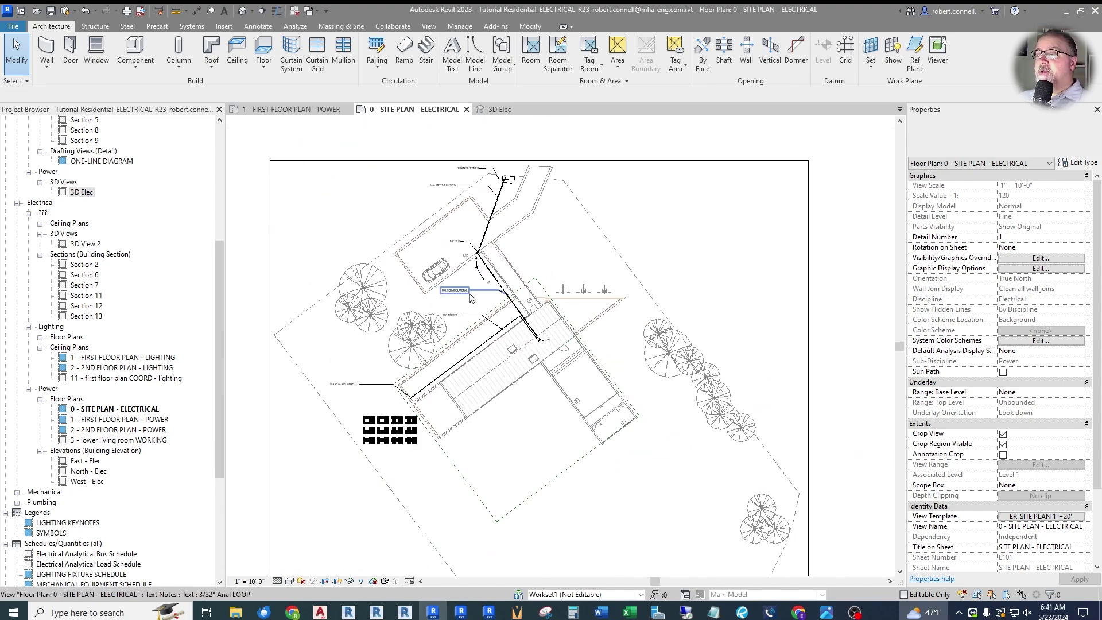
scroll(471, 297, up, 2)
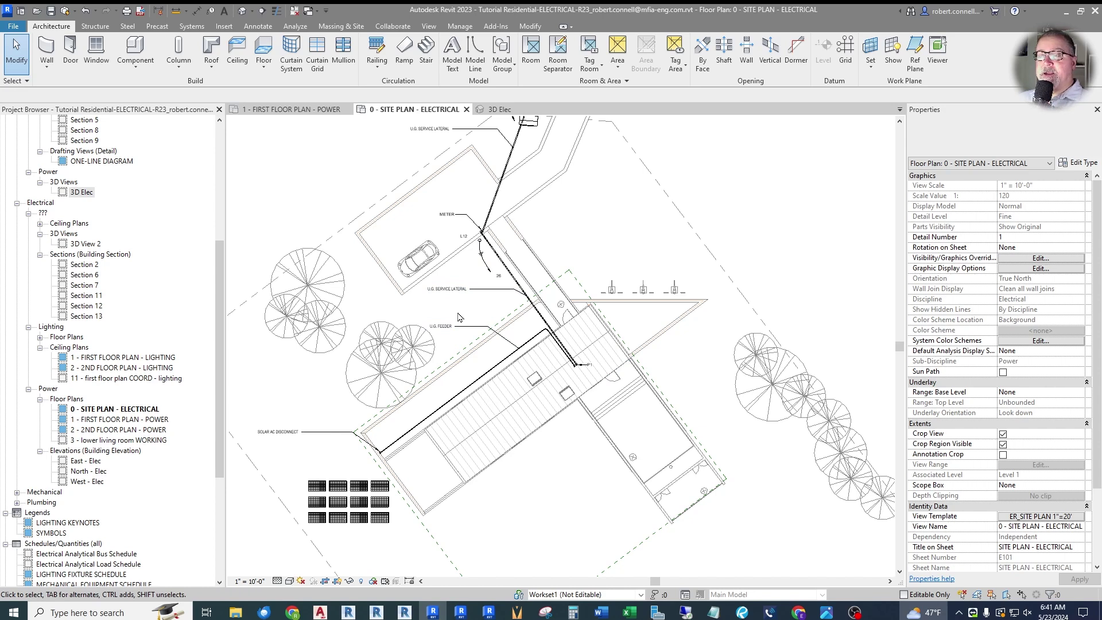
scroll(459, 317, down, 2)
scroll(459, 314, up, 1)
scroll(459, 311, down, 1)
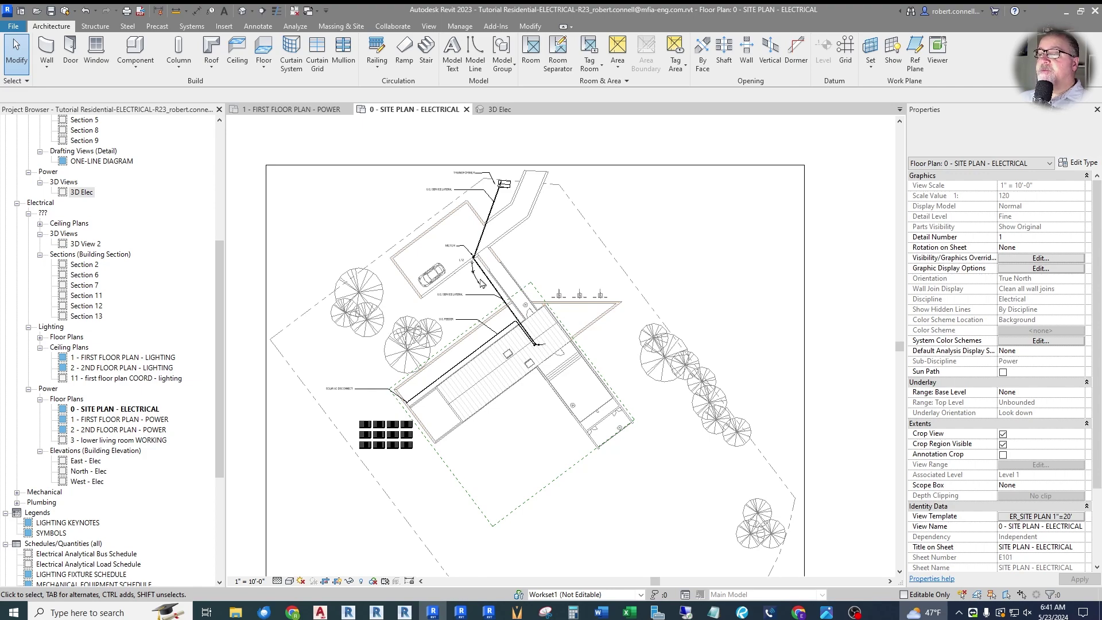
scroll(477, 252, up, 2)
scroll(478, 247, down, 2)
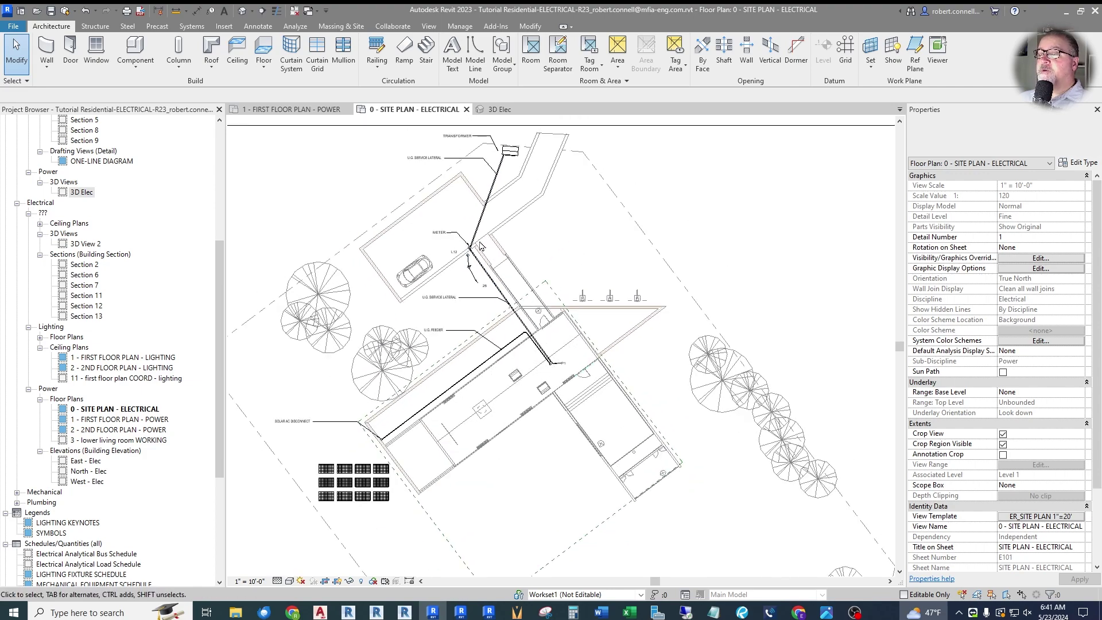
scroll(465, 270, up, 4)
scroll(465, 271, up, 2)
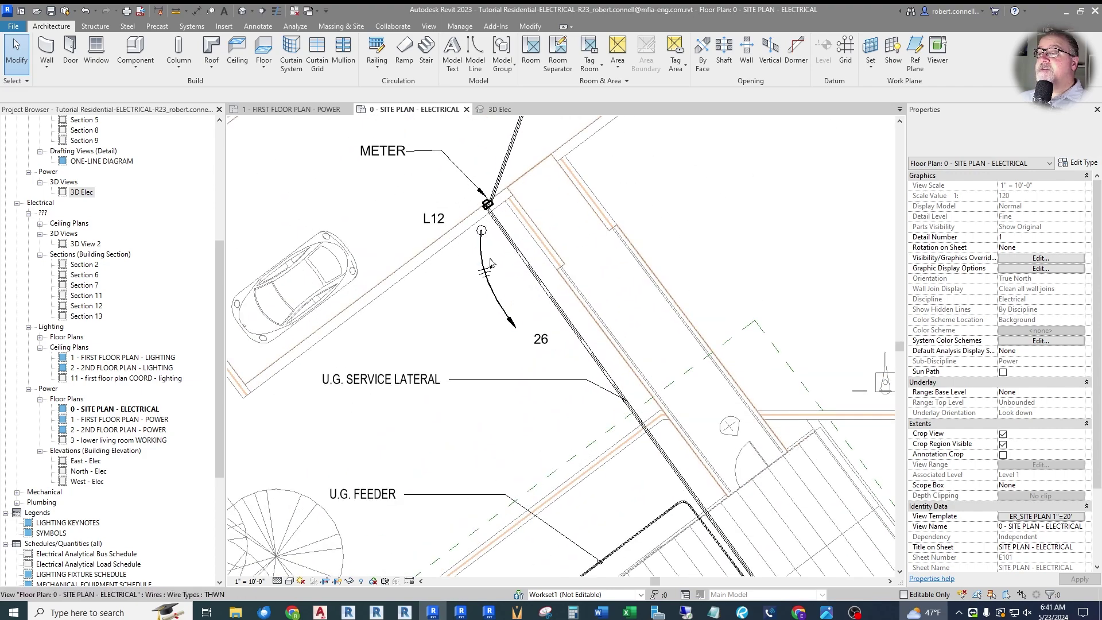
scroll(460, 259, down, 1)
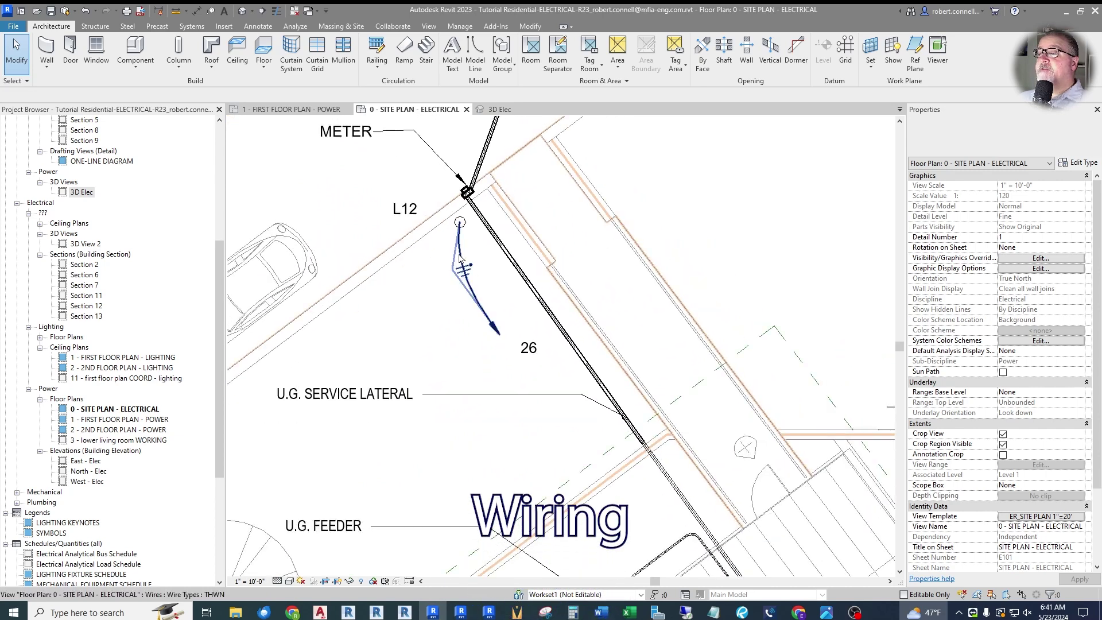
click(460, 258)
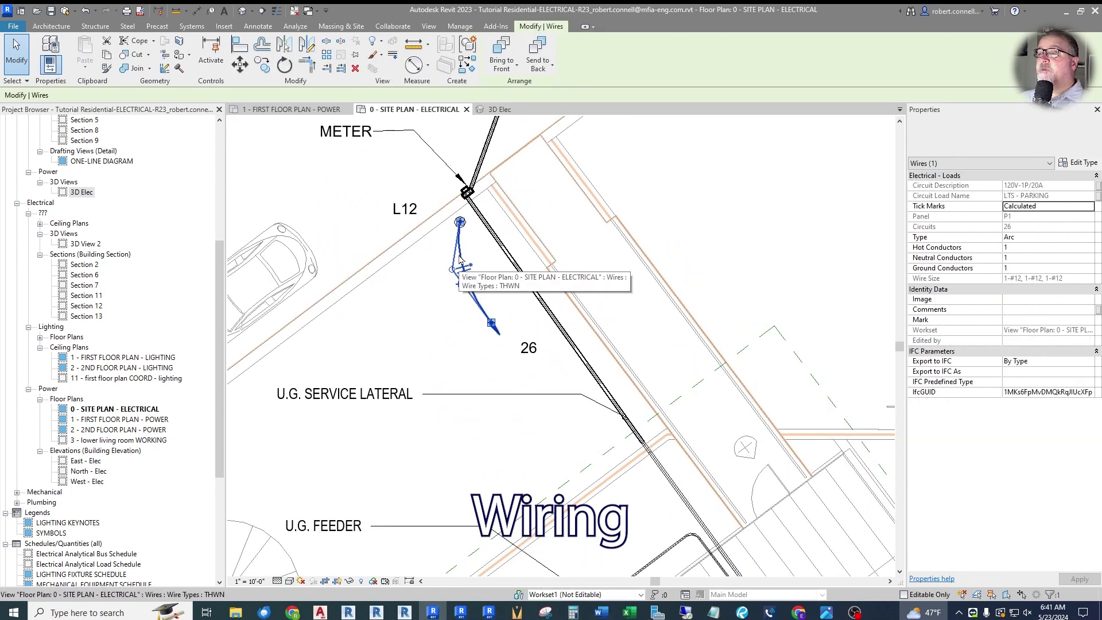
click(1077, 163)
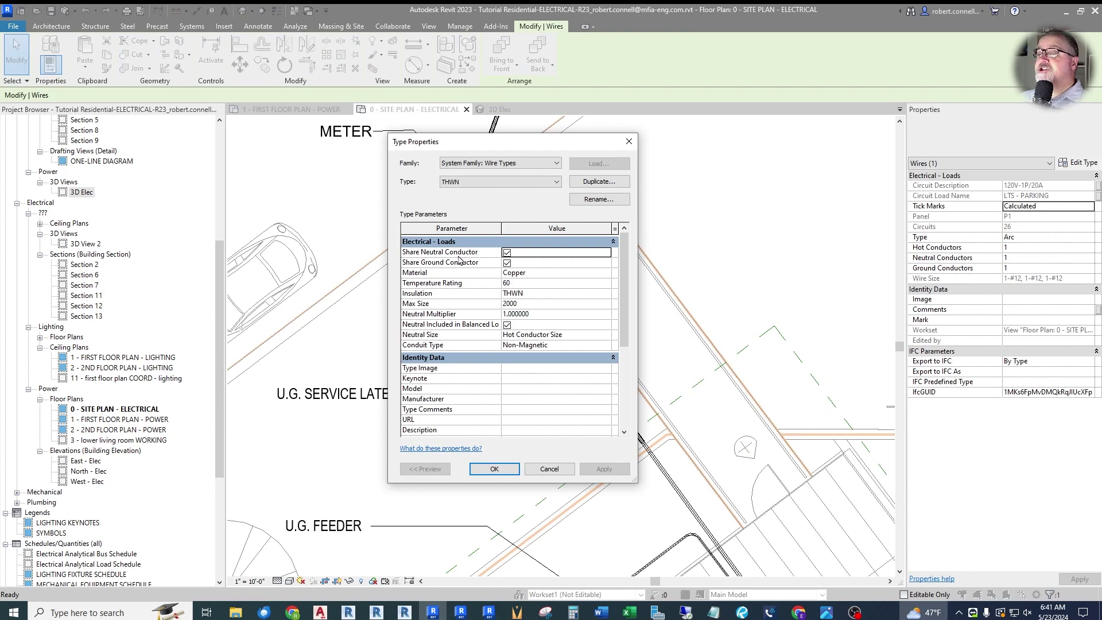
scroll(512, 312, down, 5)
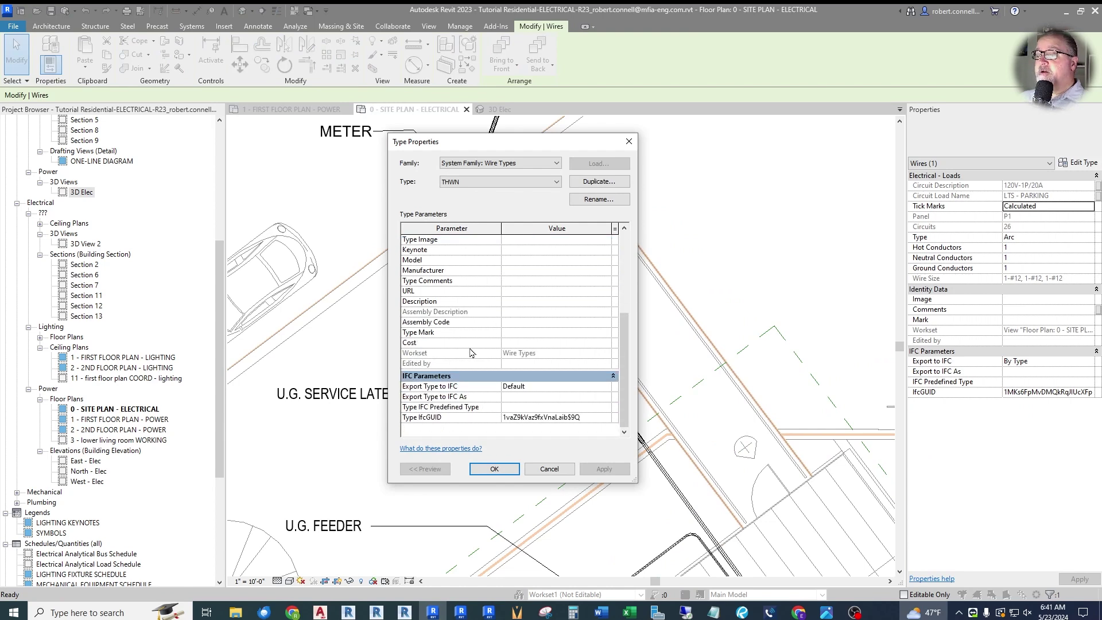
scroll(470, 356, up, 5)
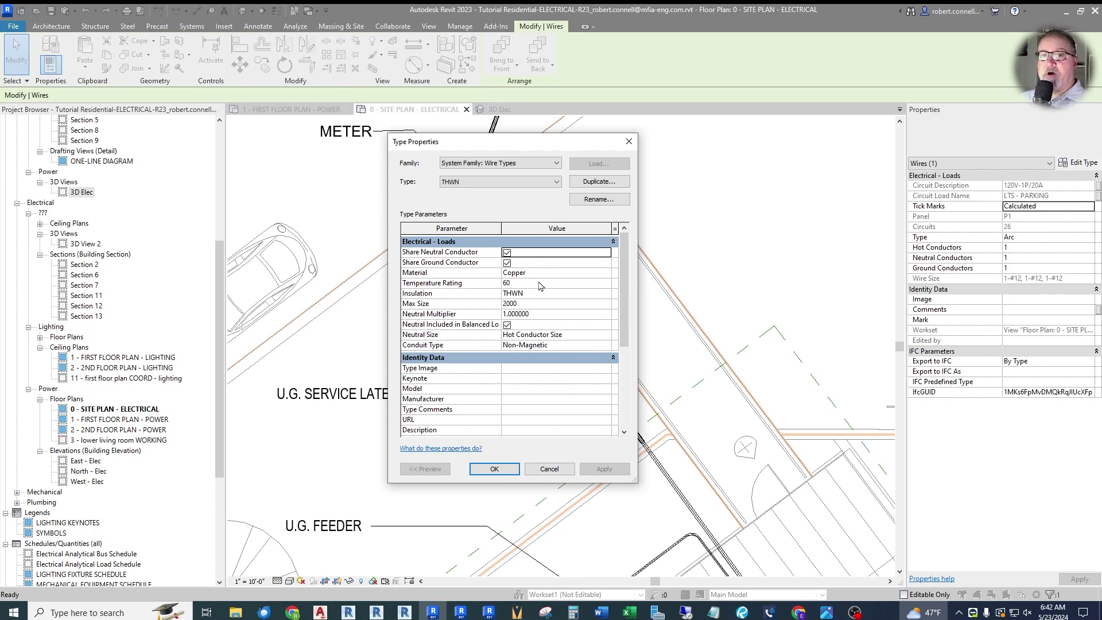
click(549, 469)
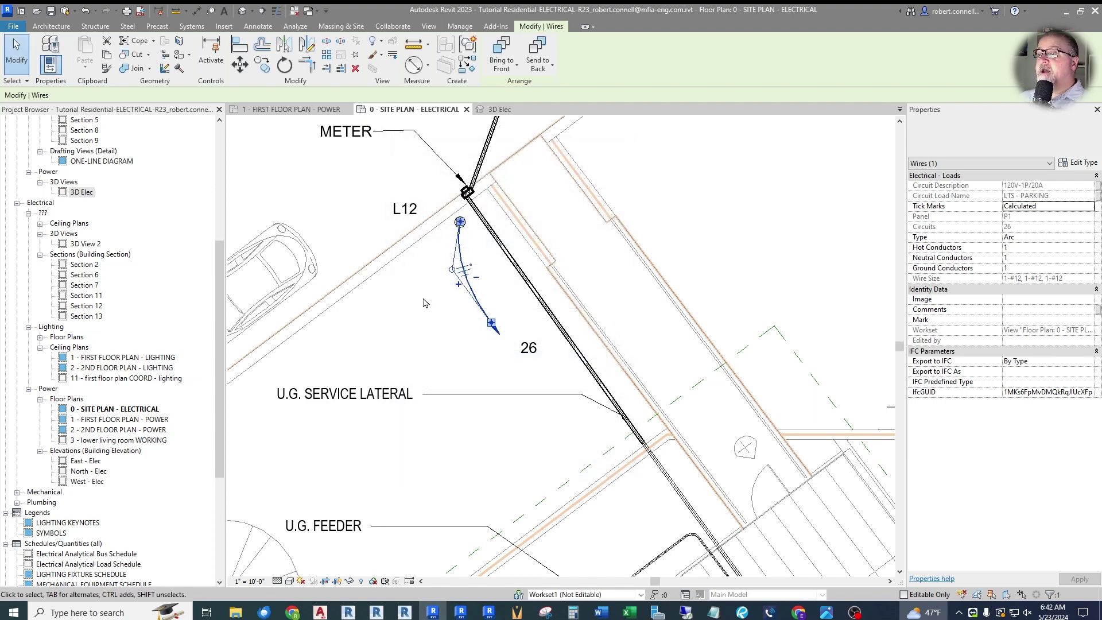
Select the circuit 26 home-run wire from street light L12 near the meter
scroll(423, 303, down, 3)
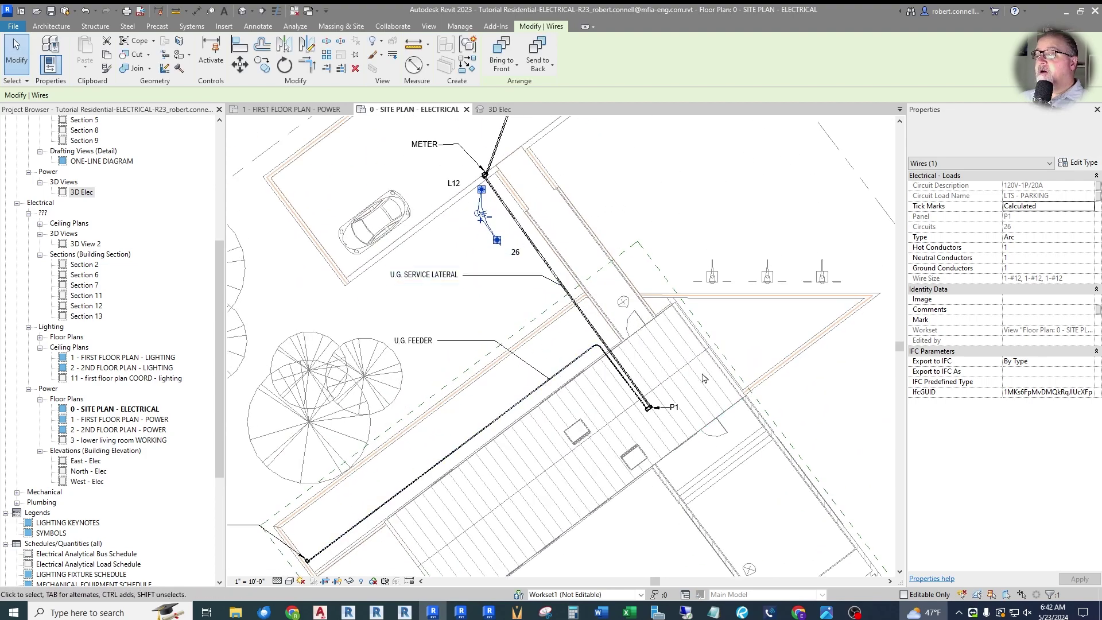
key(Escape)
scroll(516, 373, down, 3)
scroll(459, 384, up, 2)
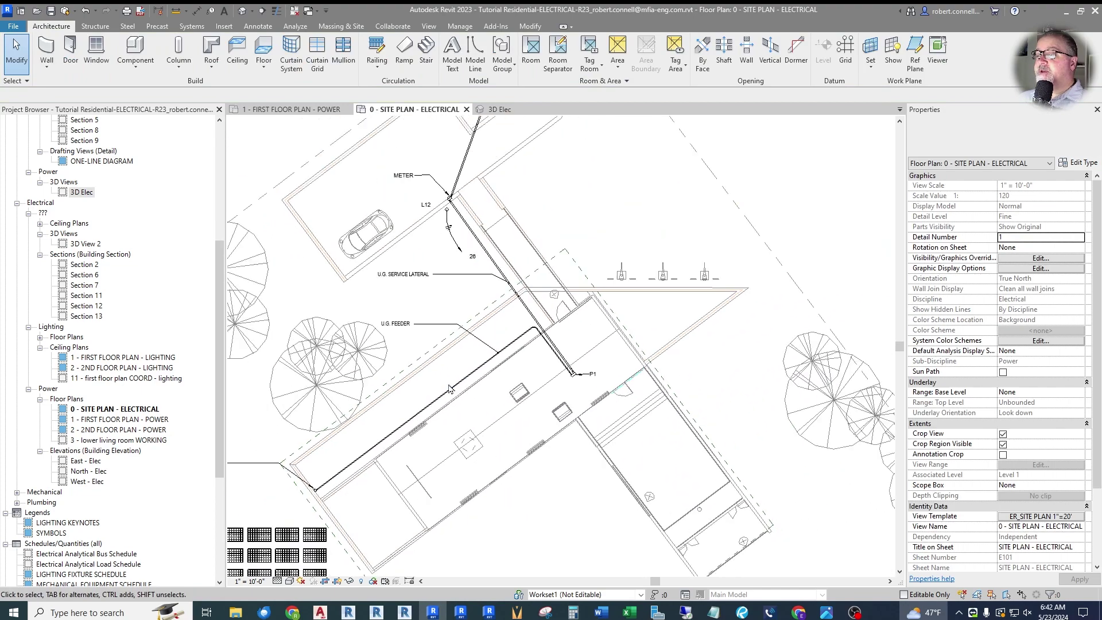
click(459, 248)
scroll(464, 252, up, 3)
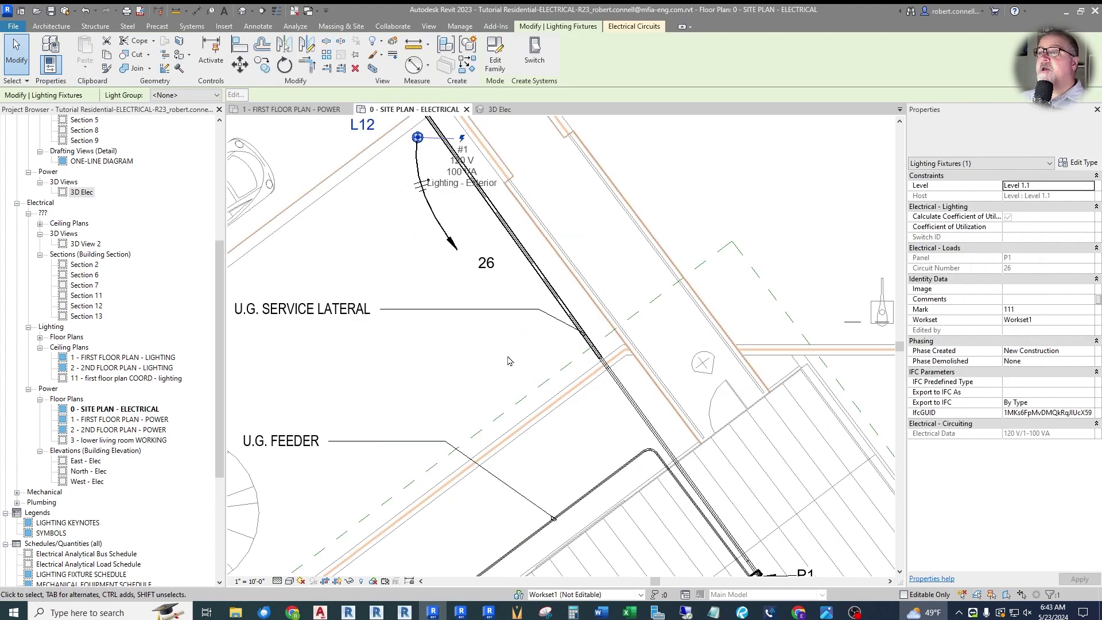
key(Escape)
scroll(385, 155, up, 2)
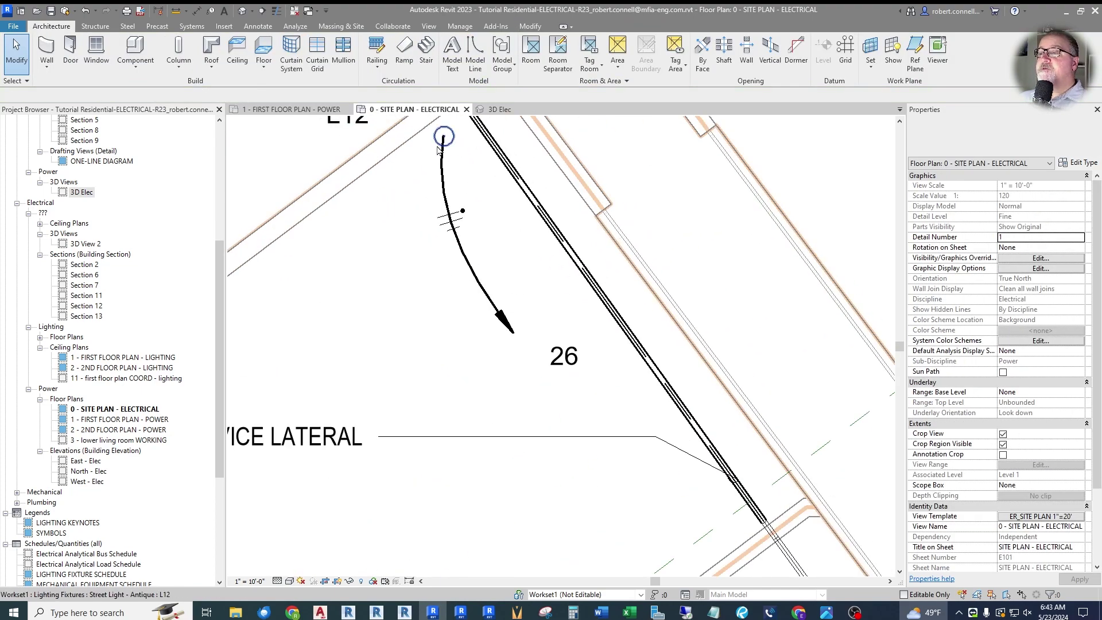
scroll(482, 321, down, 2)
scroll(459, 275, up, 3)
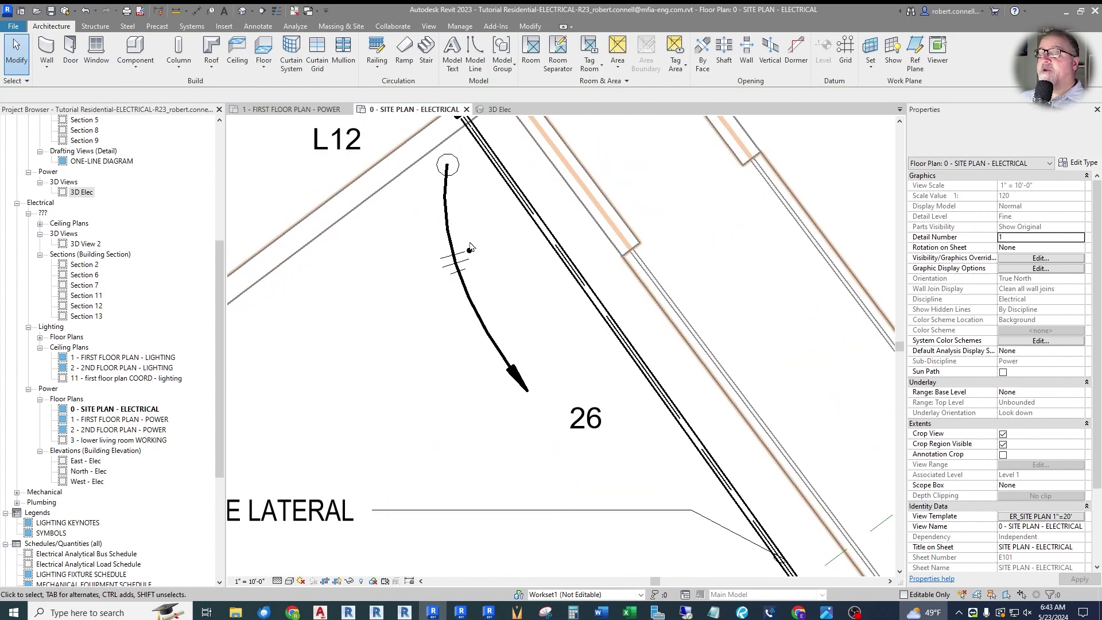
click(459, 277)
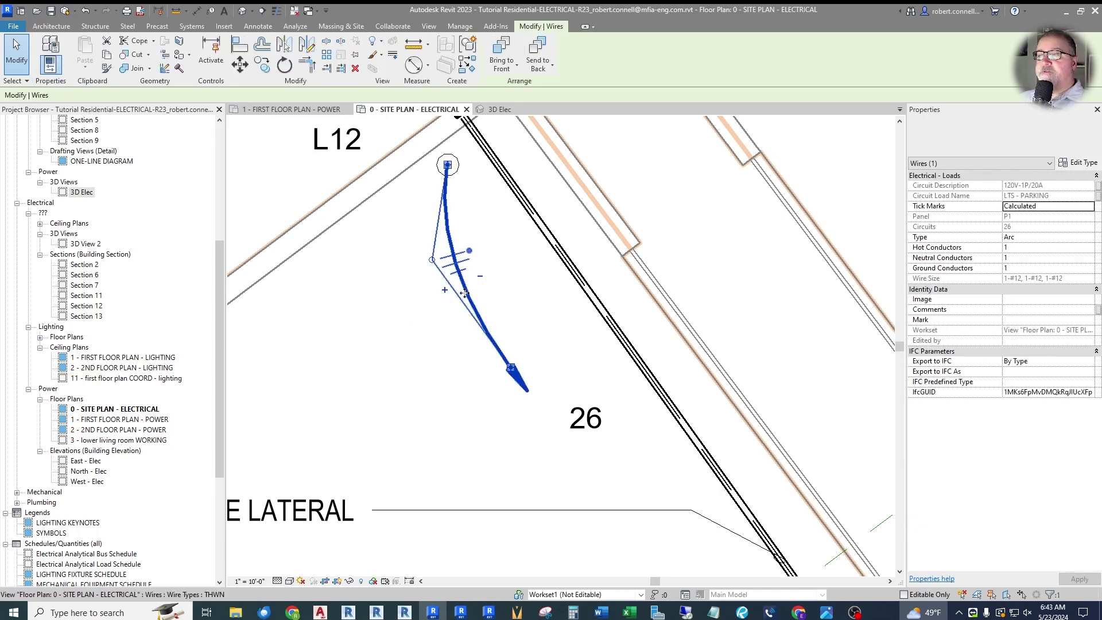
Duplicate the THWN wire type as a new type named UNDERGROUND
click(1078, 163)
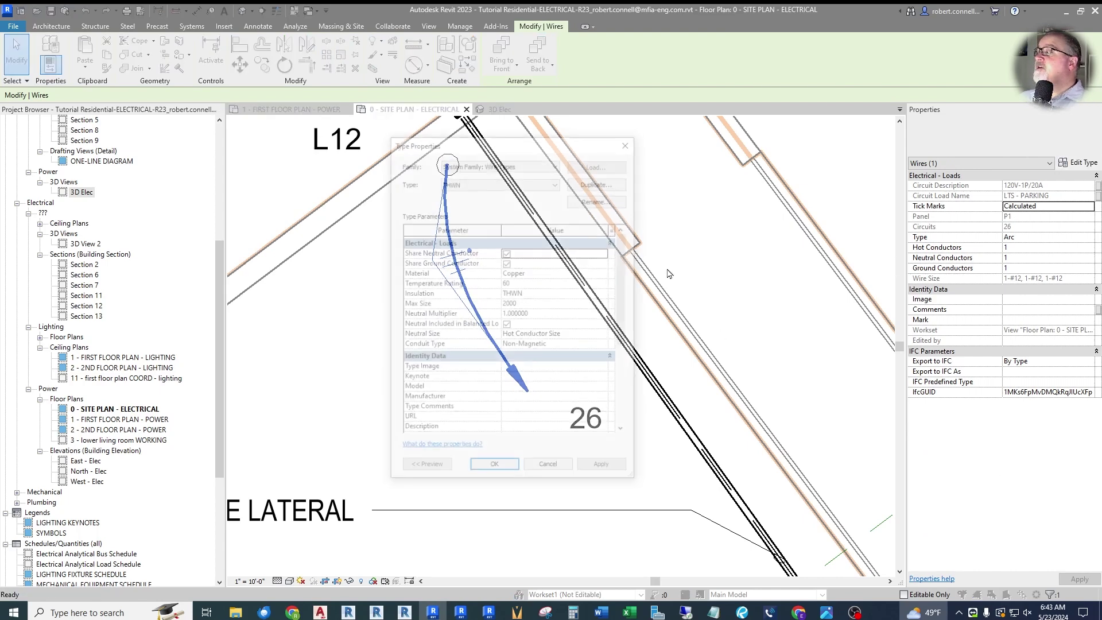
scroll(505, 397, down, 3)
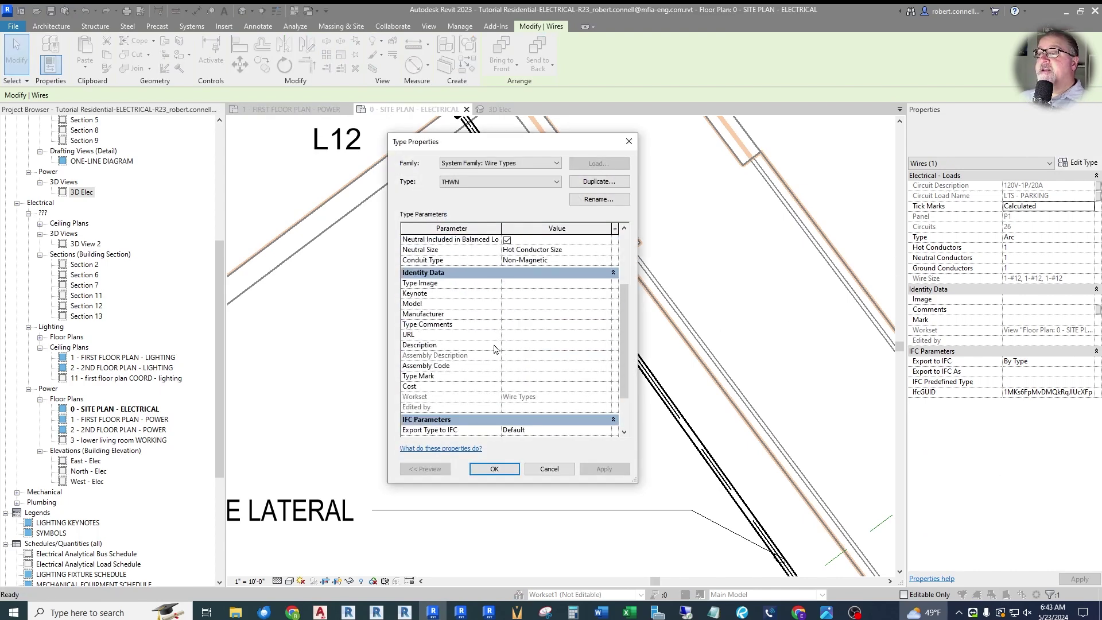
scroll(521, 314, up, 3)
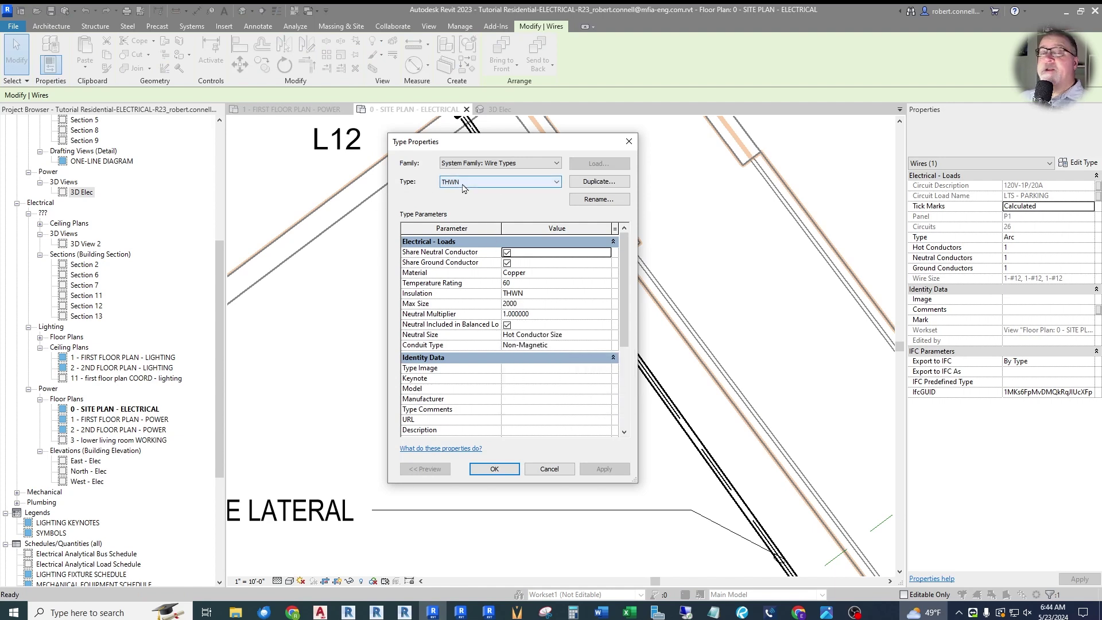
click(577, 189)
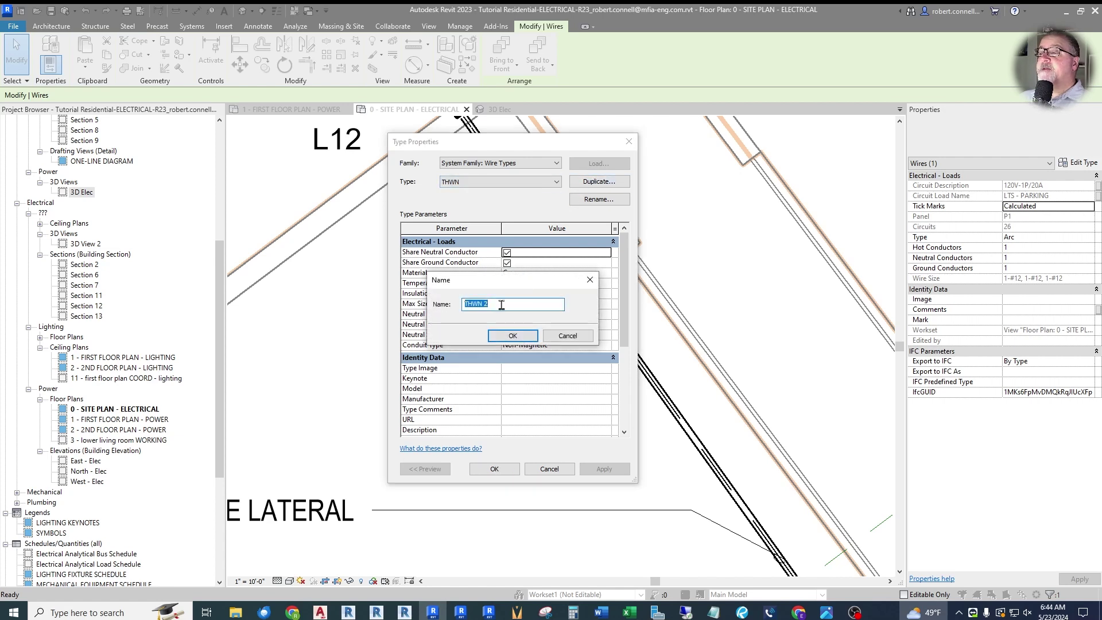
text(UNDERGROUND)
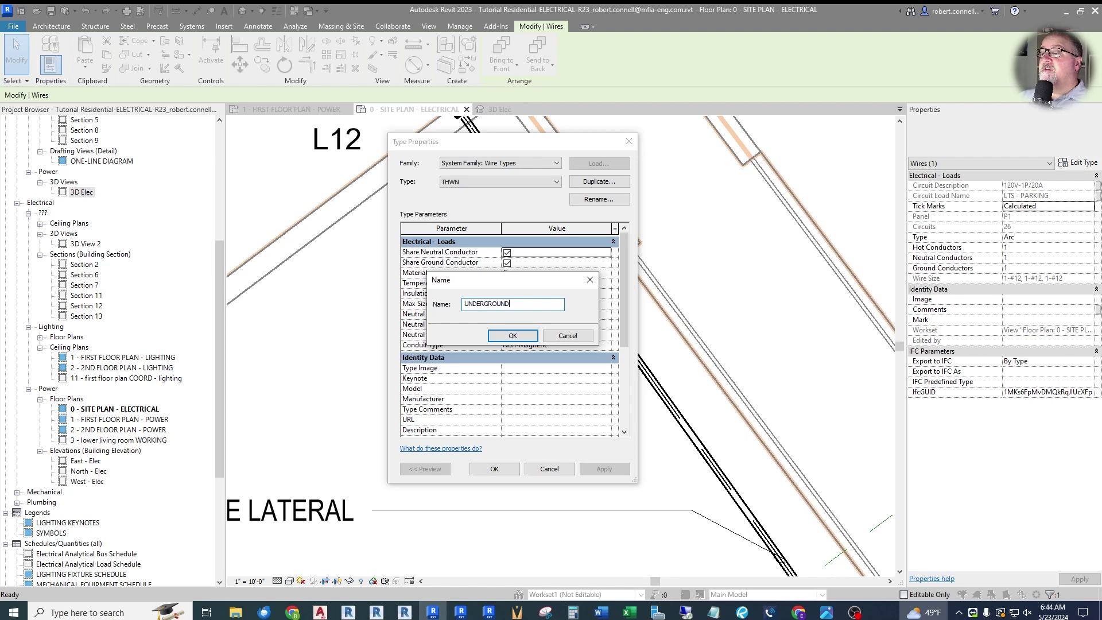
key(Return)
Assign the UNDERGROUND type to the circuit 26 home-run wire, then deselect it
click(531, 182)
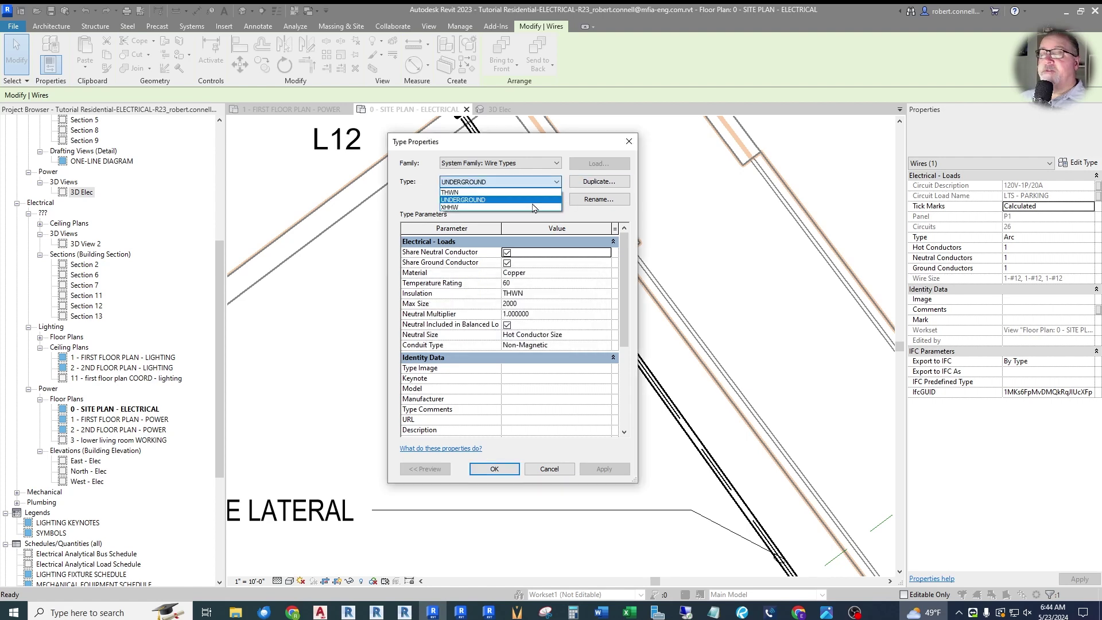
click(480, 201)
click(509, 471)
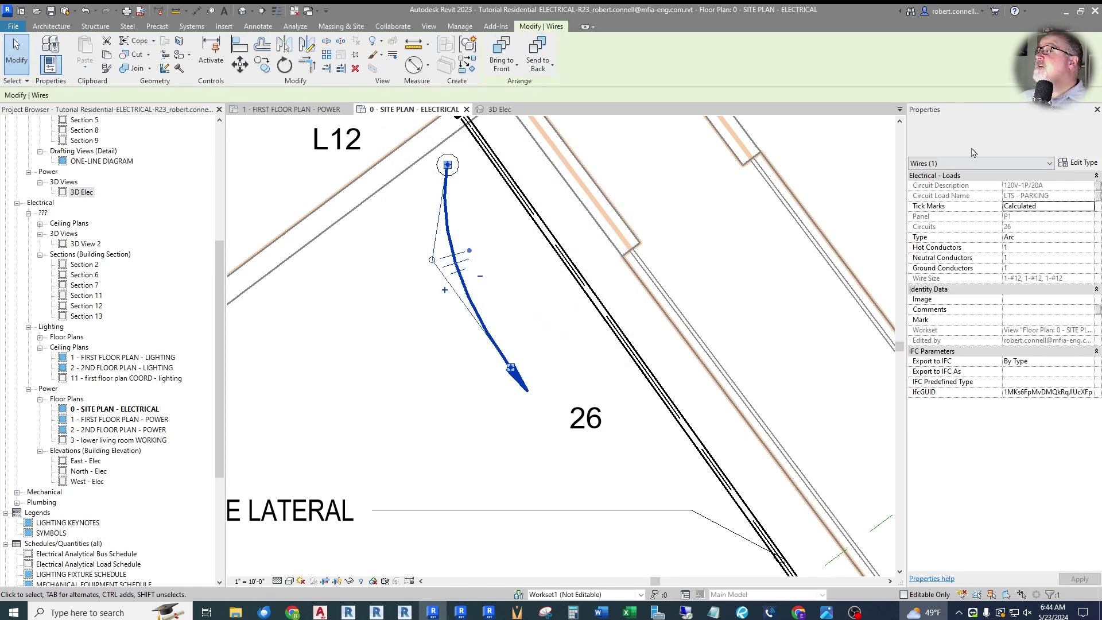
click(694, 311)
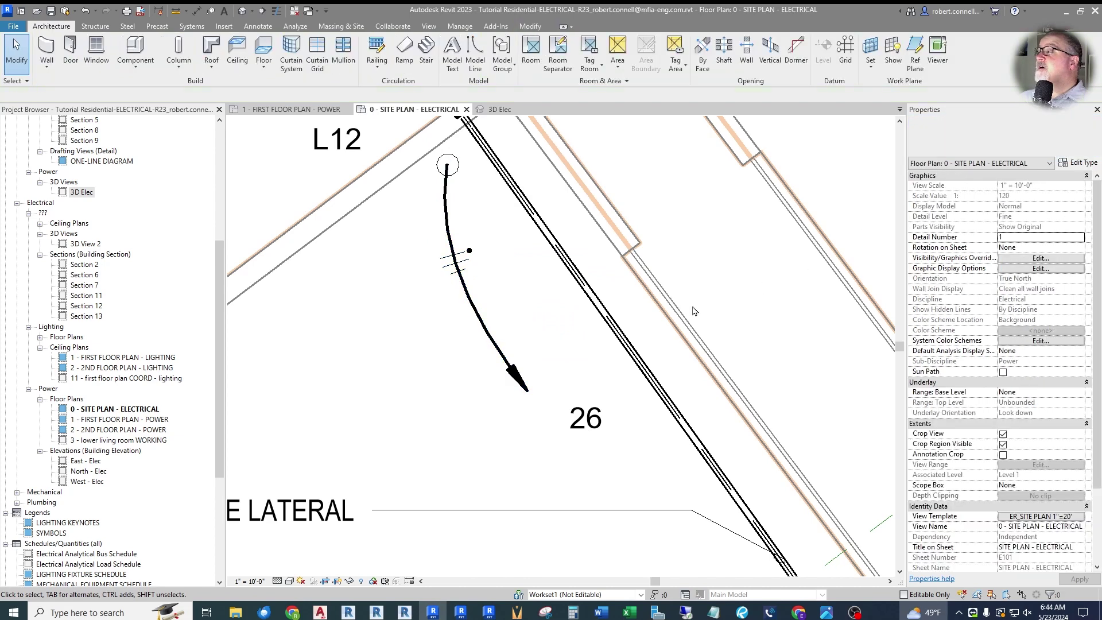
scroll(456, 314, down, 3)
scroll(431, 312, down, 2)
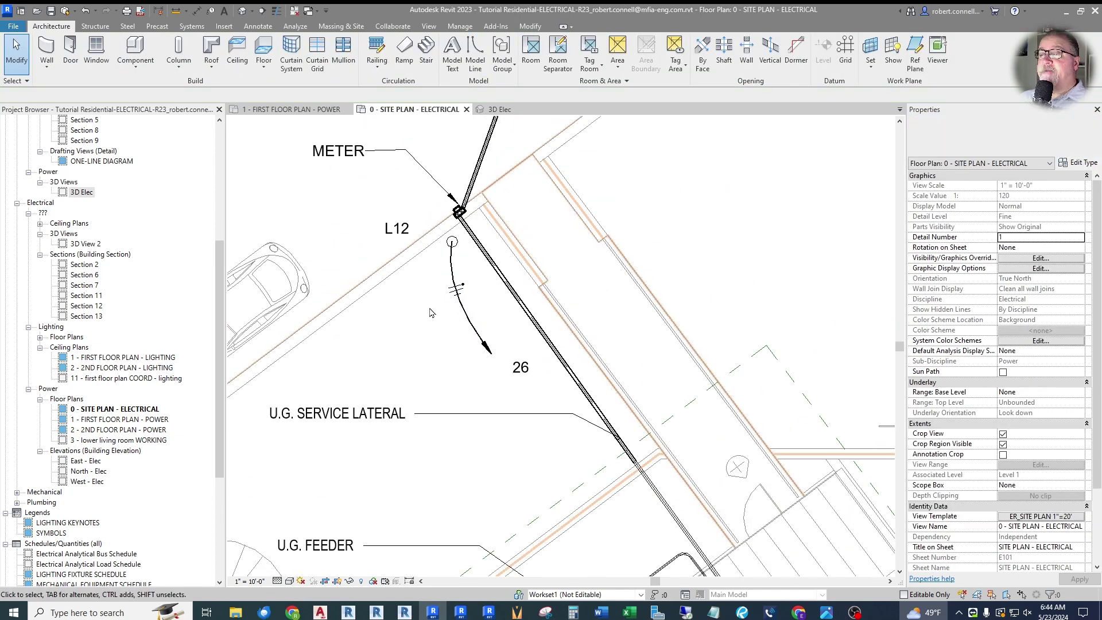
scroll(432, 313, down, 1)
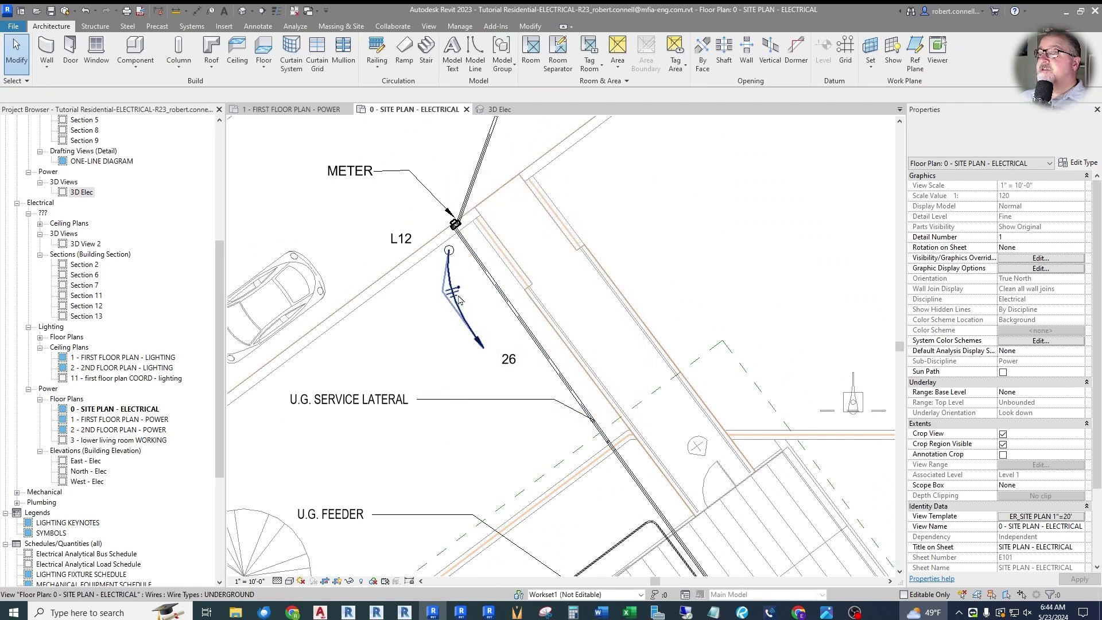
Open the Filters overrides of the site plan's view template
click(1030, 518)
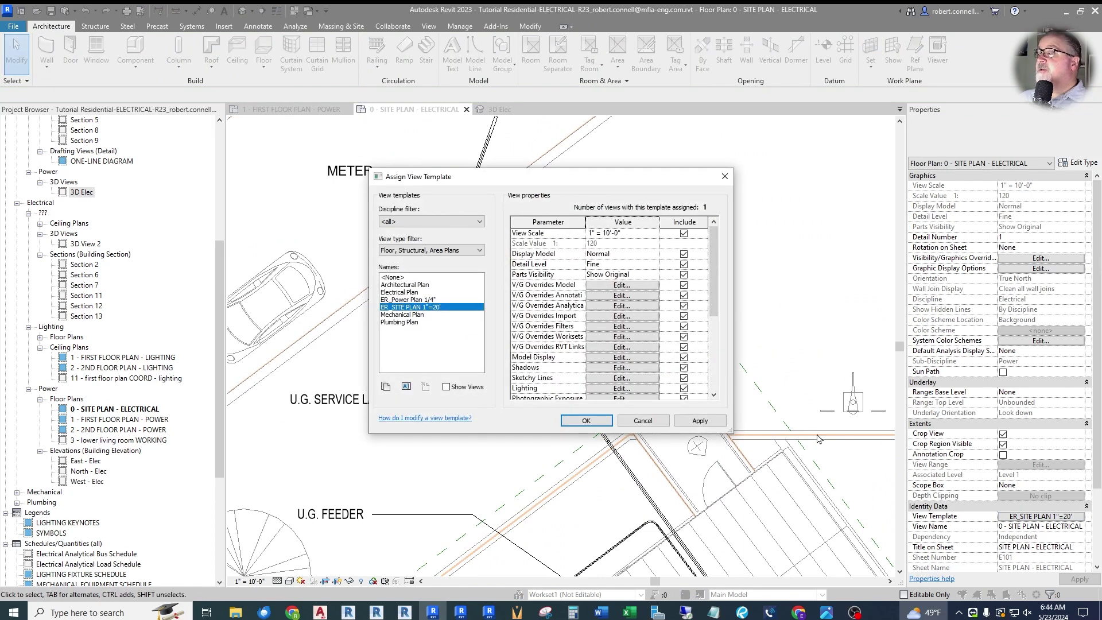
click(617, 327)
key(Escape)
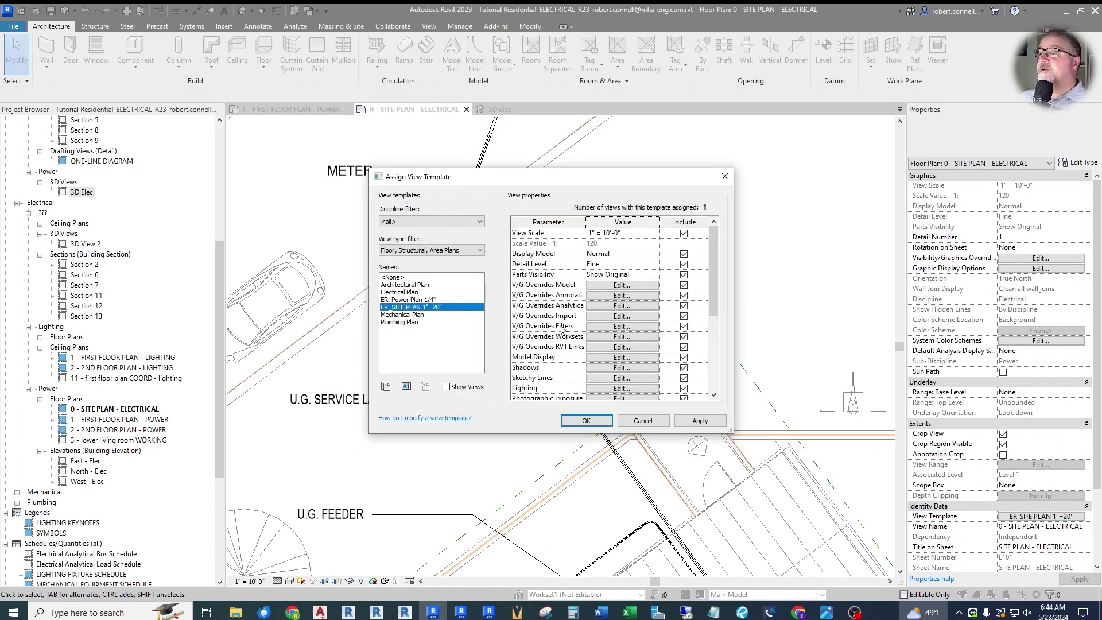
click(617, 329)
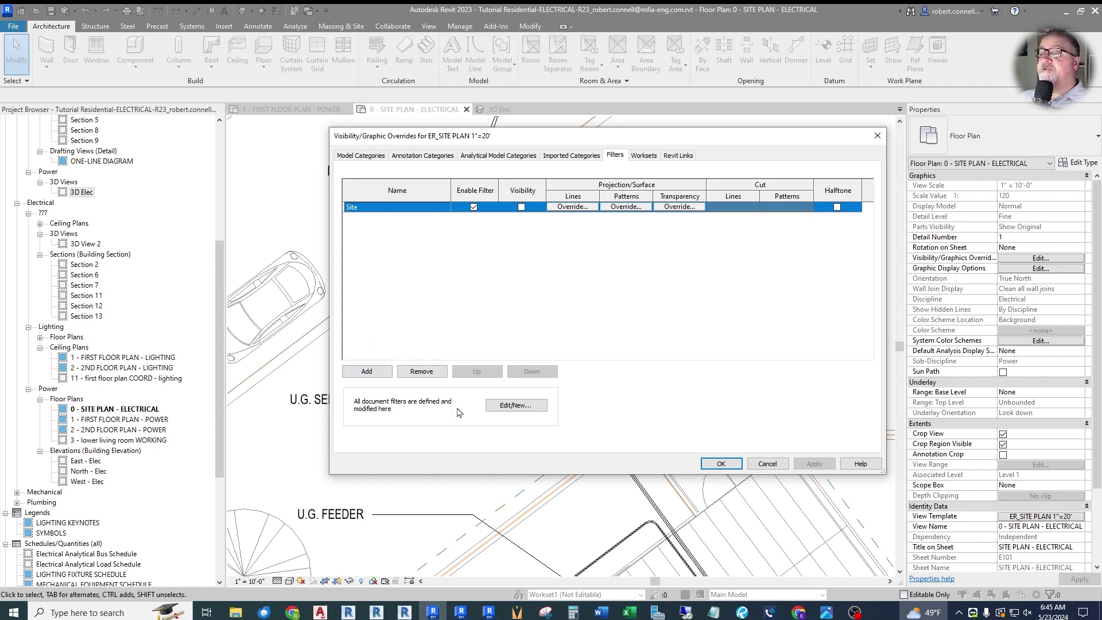
Create a new rule-based filter named Underground
click(525, 410)
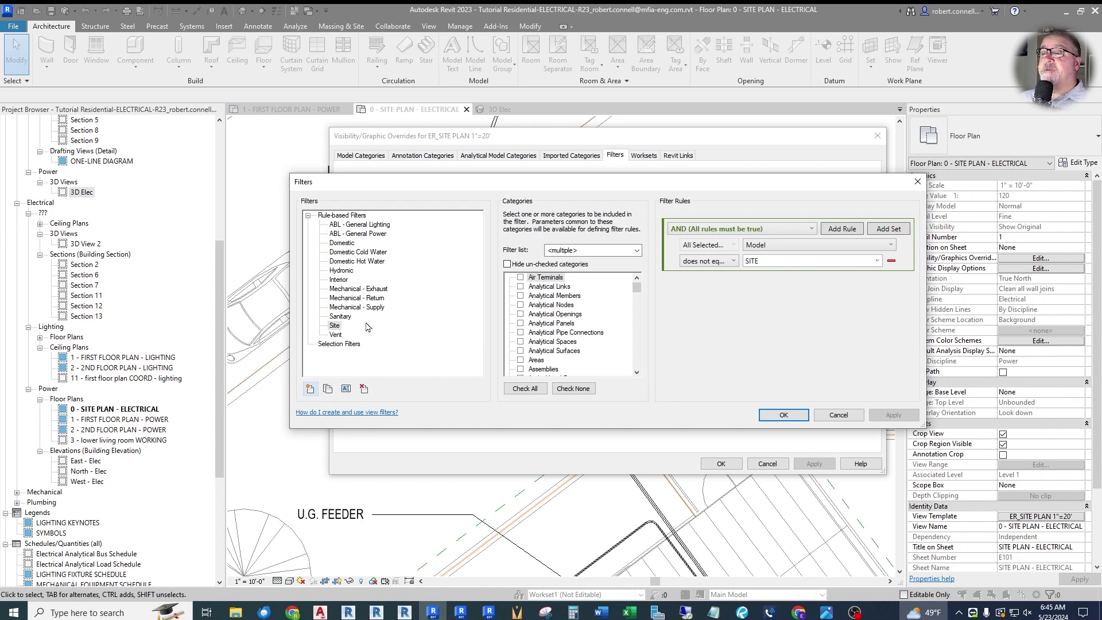
click(310, 389)
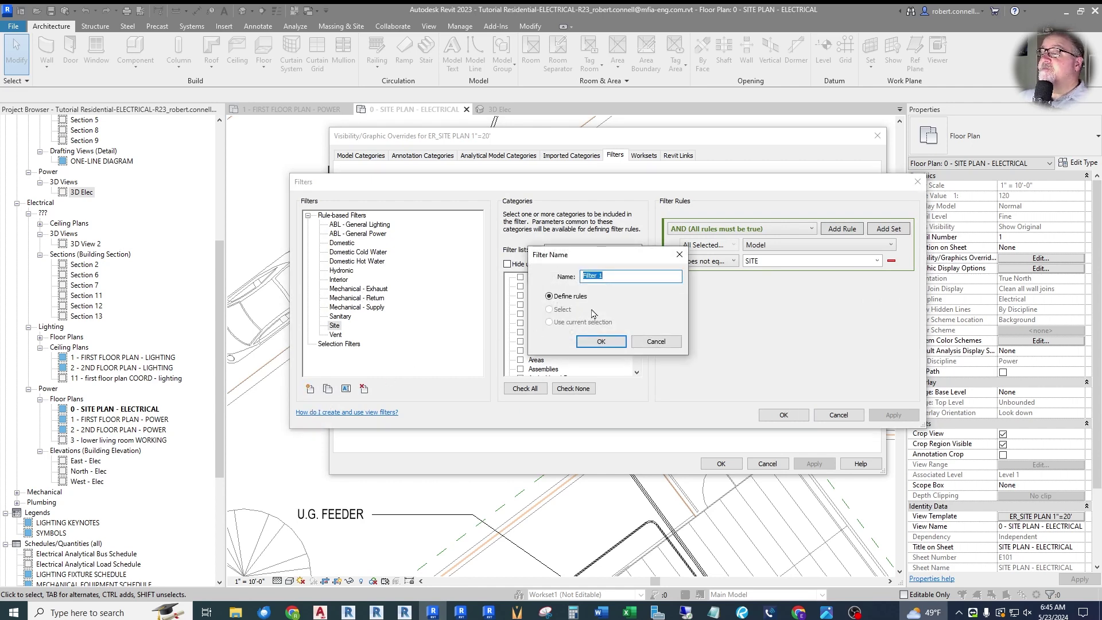
text(Underground)
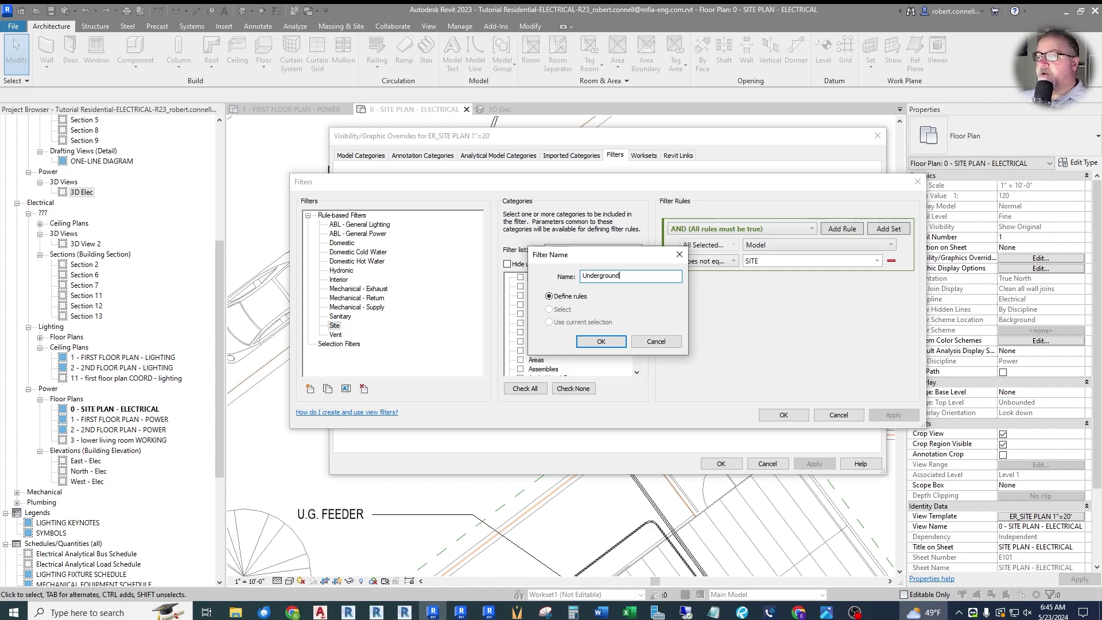
click(617, 341)
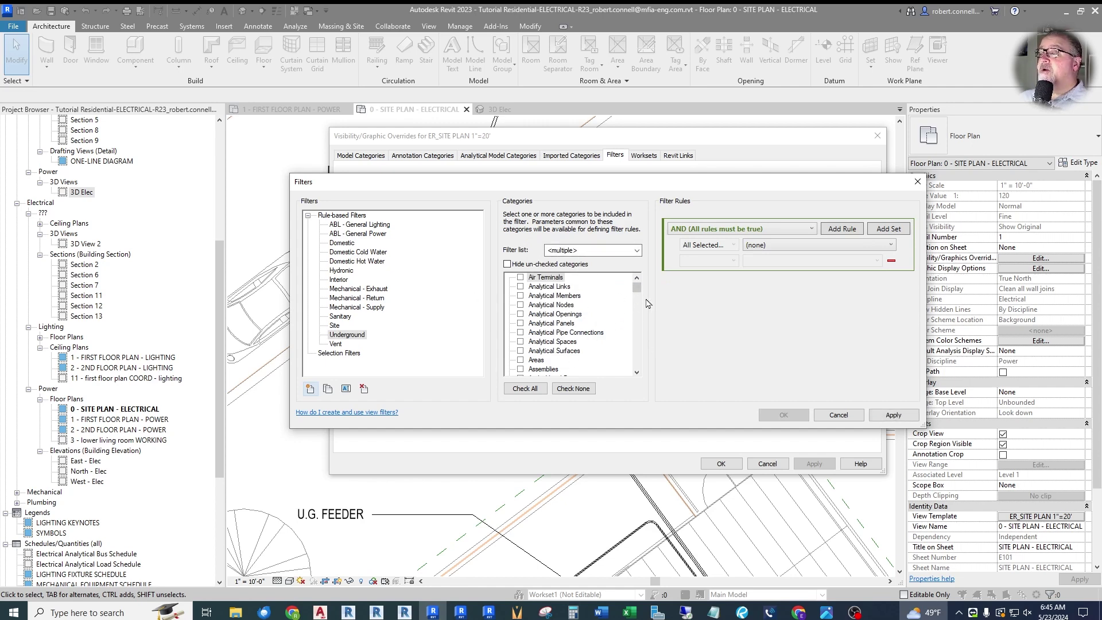
Apply the Underground filter to the Wires category, requiring all rules to match
drag(637, 288, 636, 376)
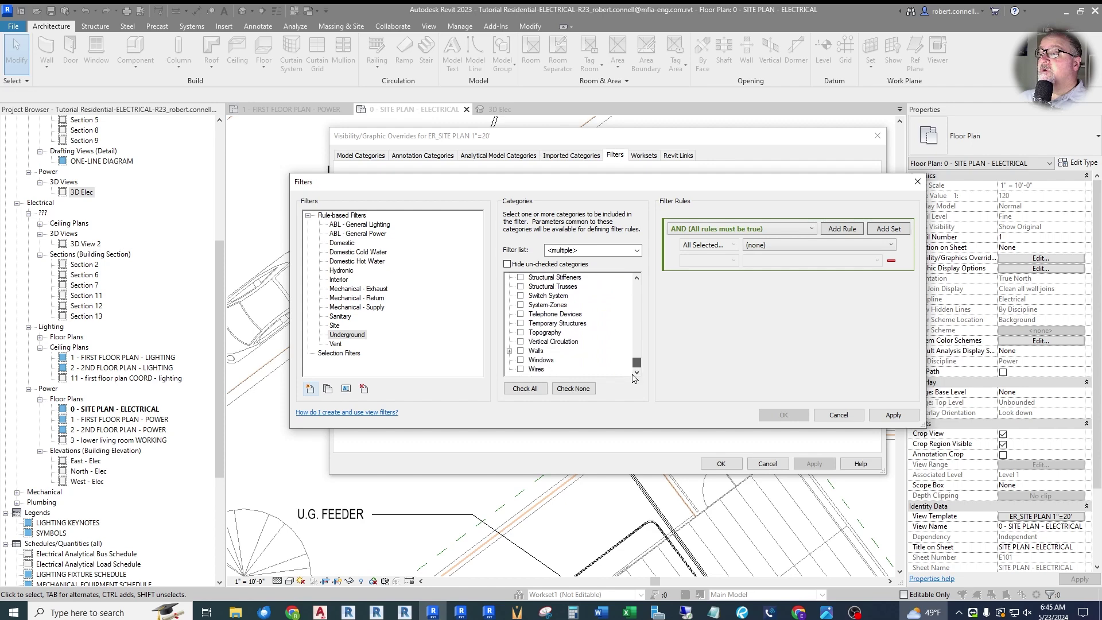
click(520, 369)
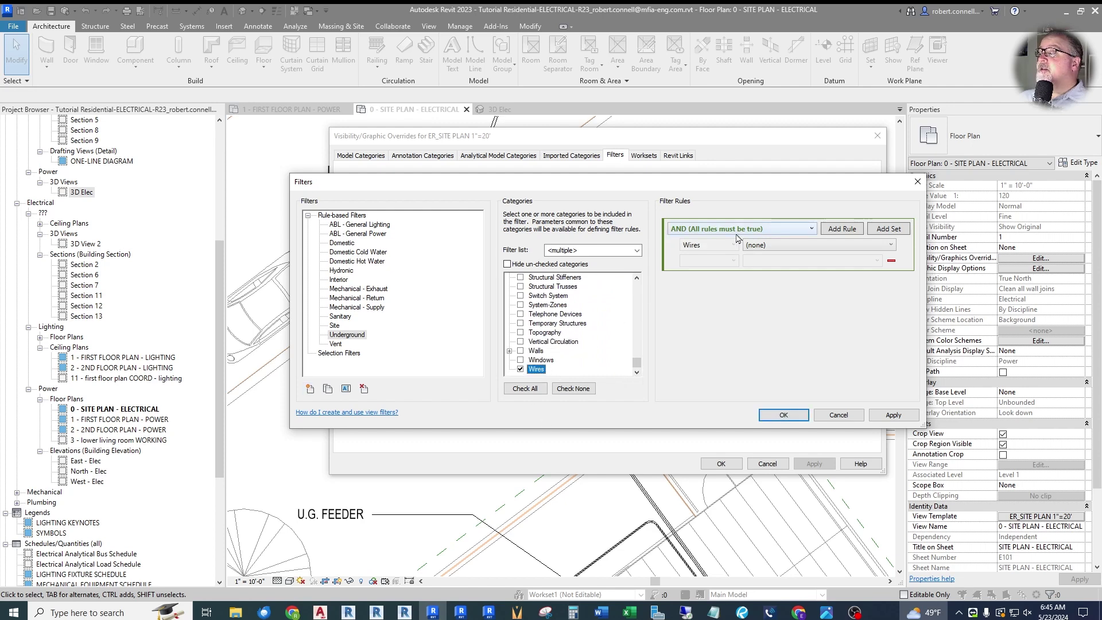
click(812, 231)
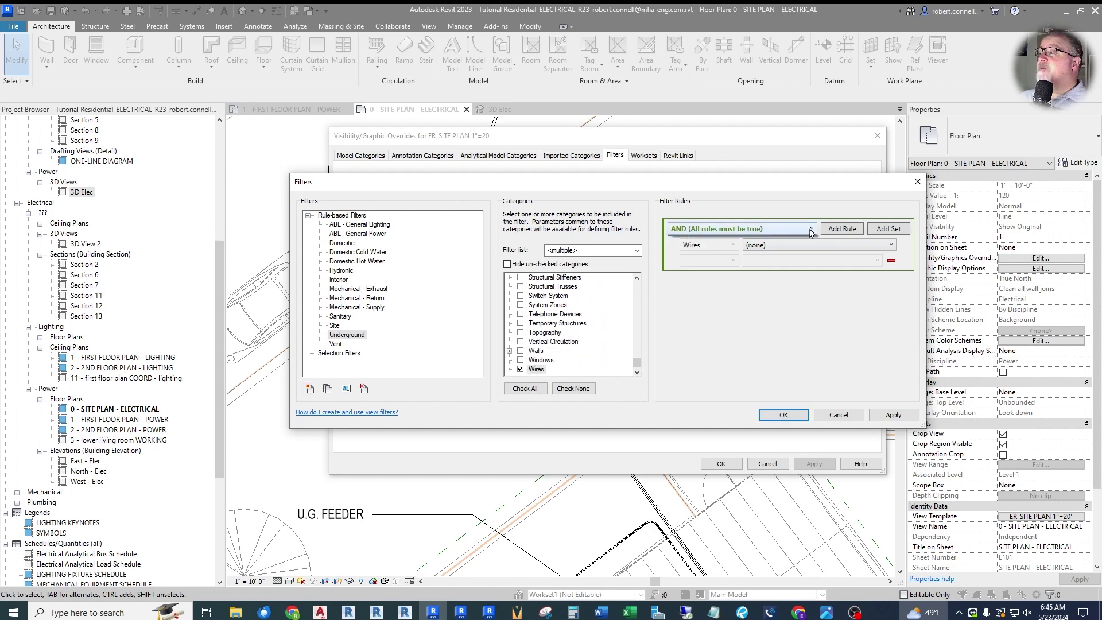
click(780, 234)
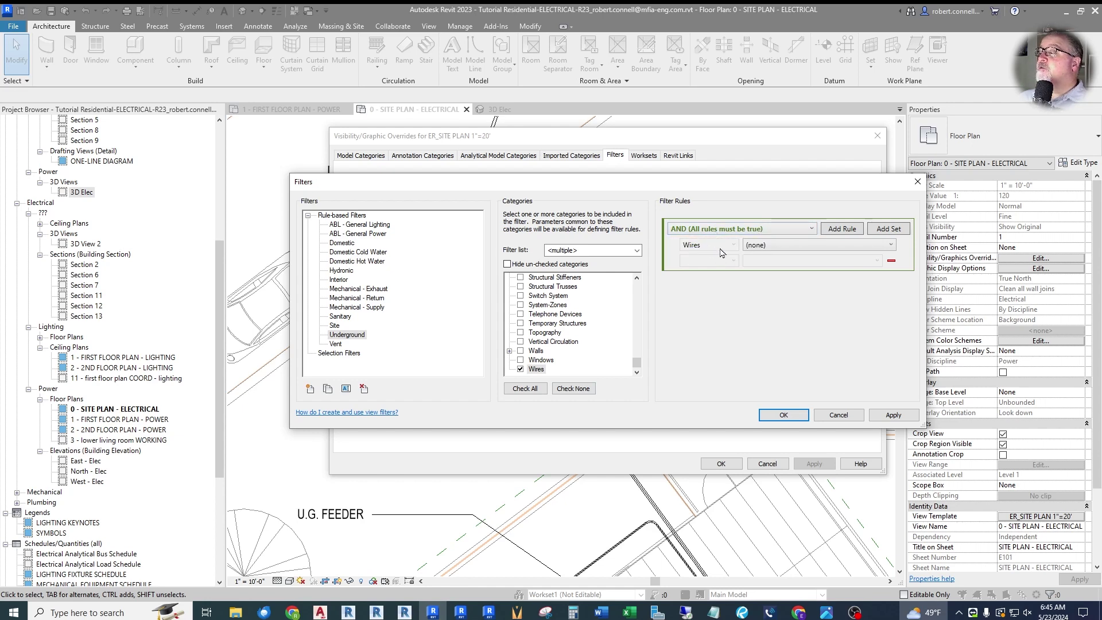
Set the rule to Type Name contains UNDERGROUND and confirm the filter
click(892, 247)
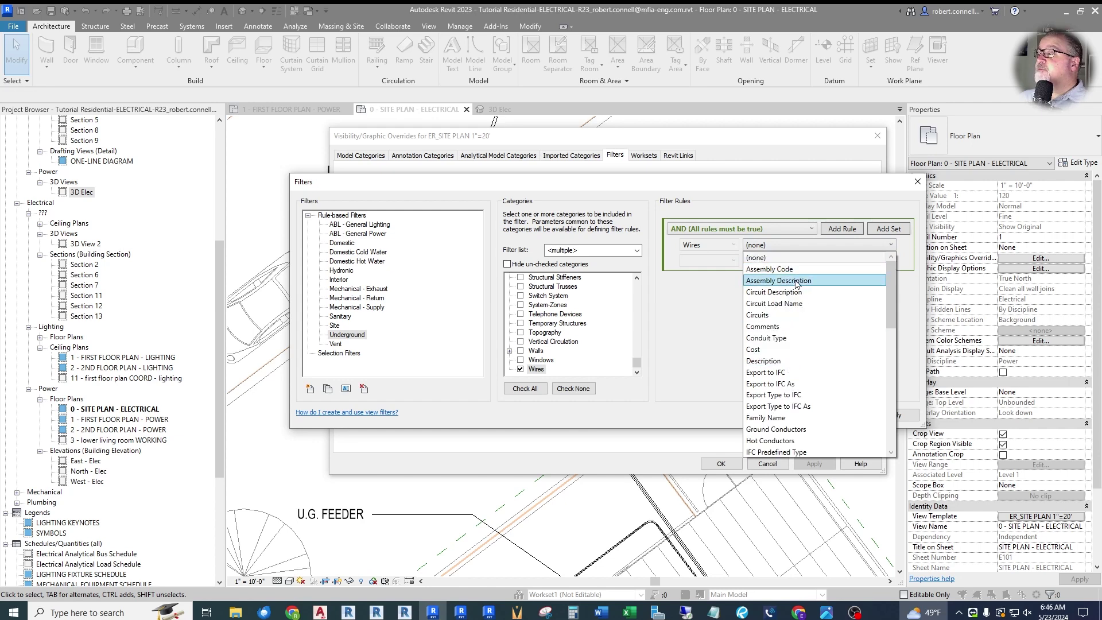
scroll(805, 356, down, 2)
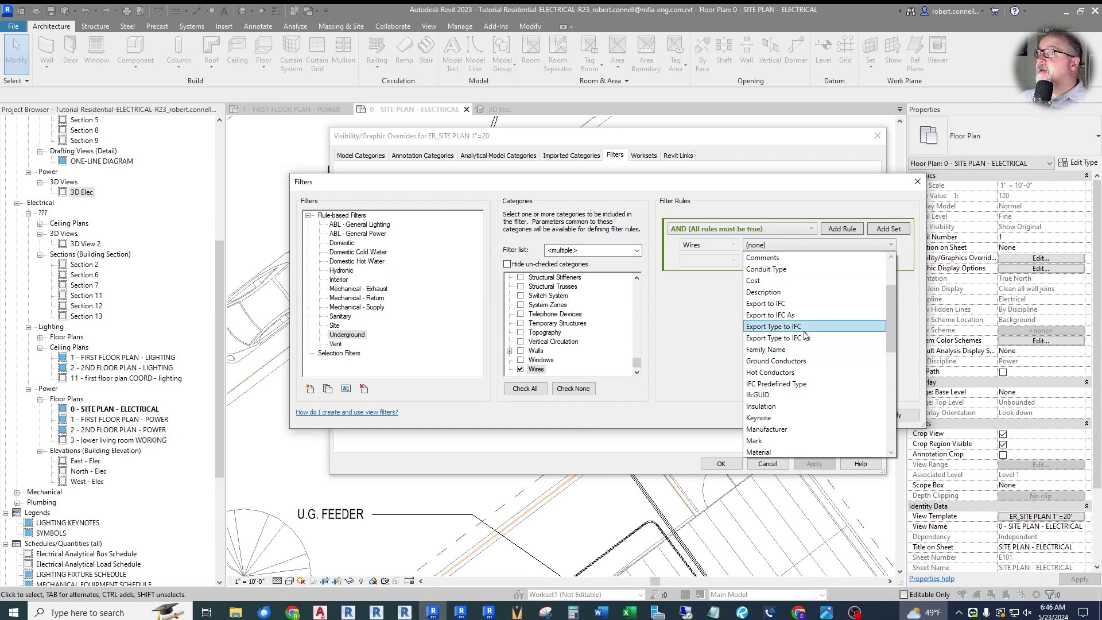
scroll(806, 350, down, 5)
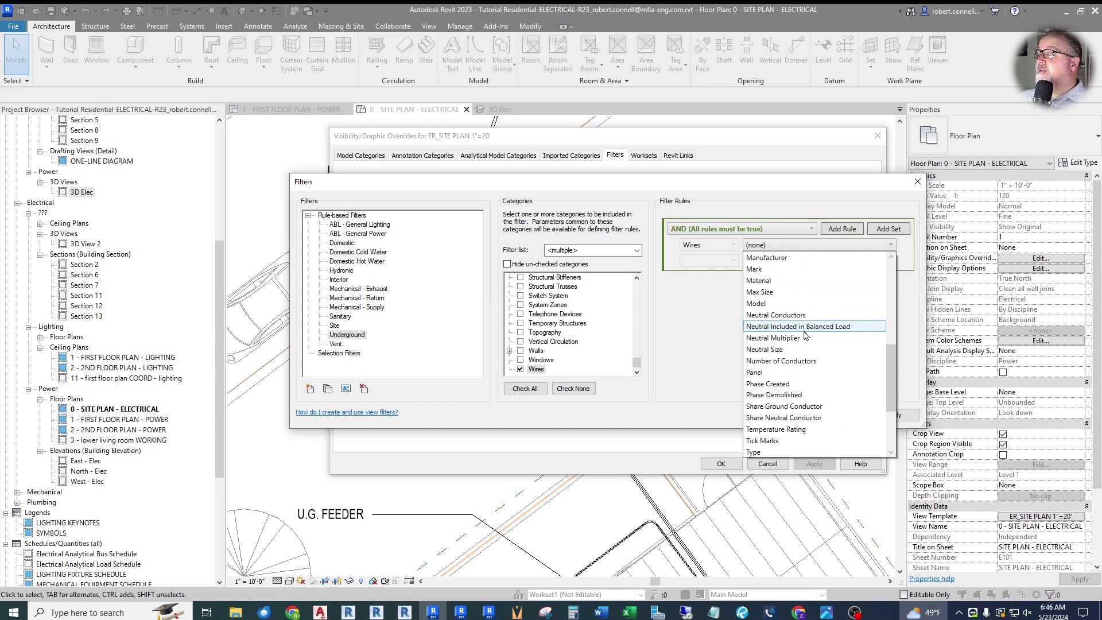
scroll(805, 336, down, 3)
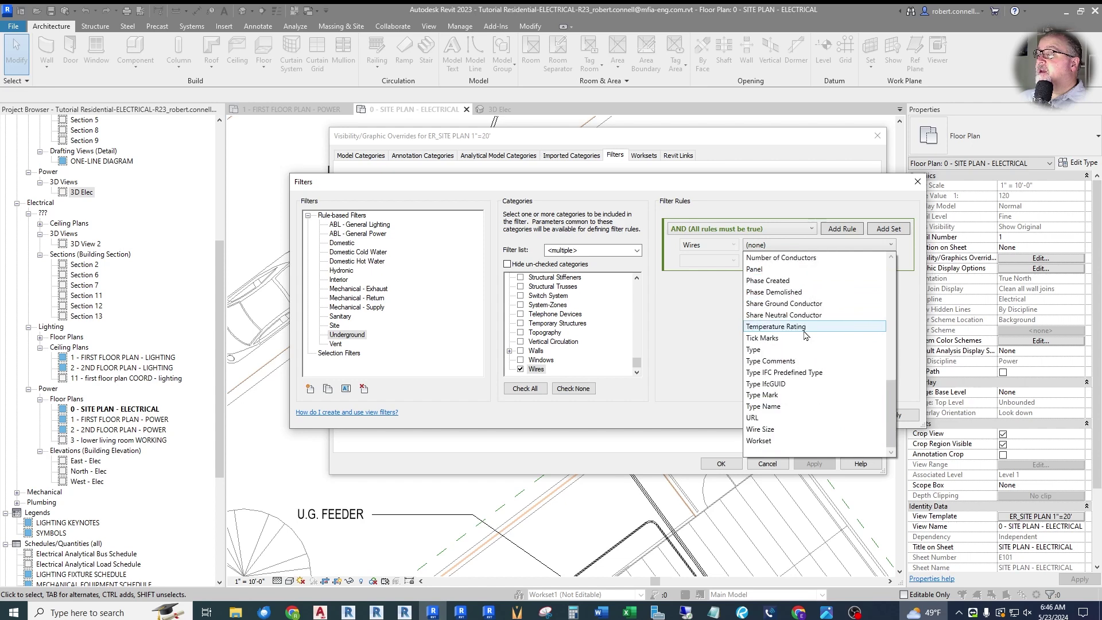
click(769, 406)
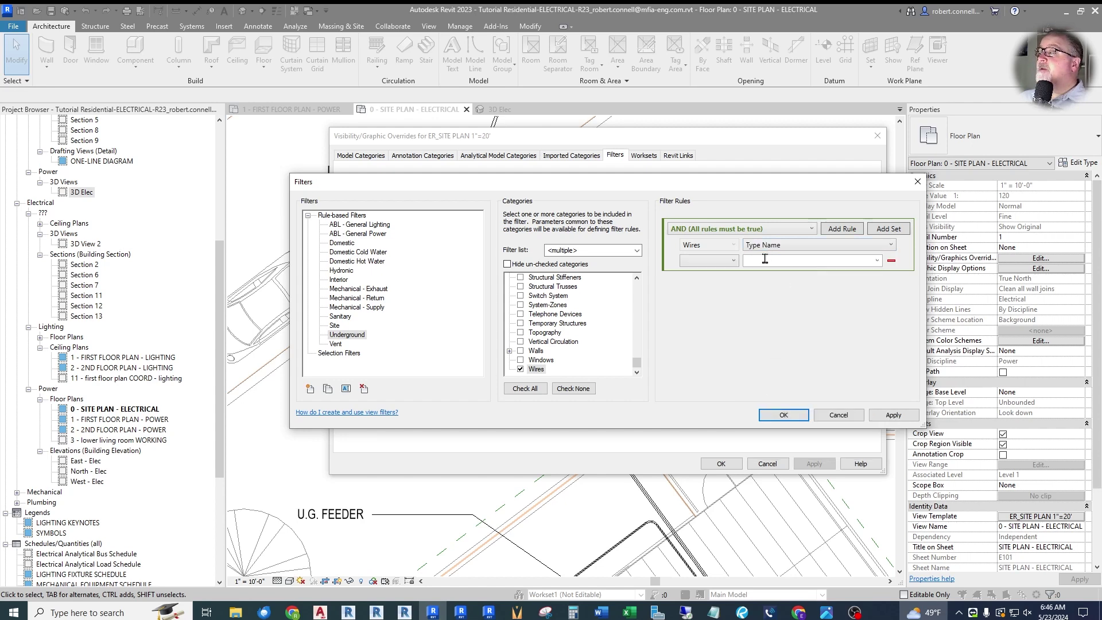
click(734, 262)
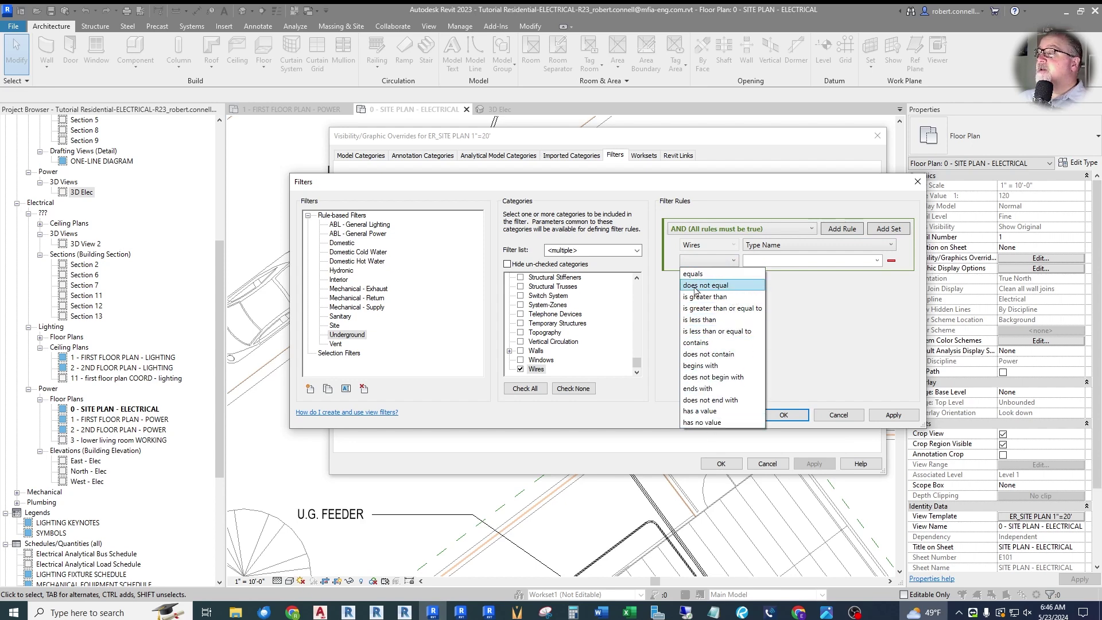
click(697, 343)
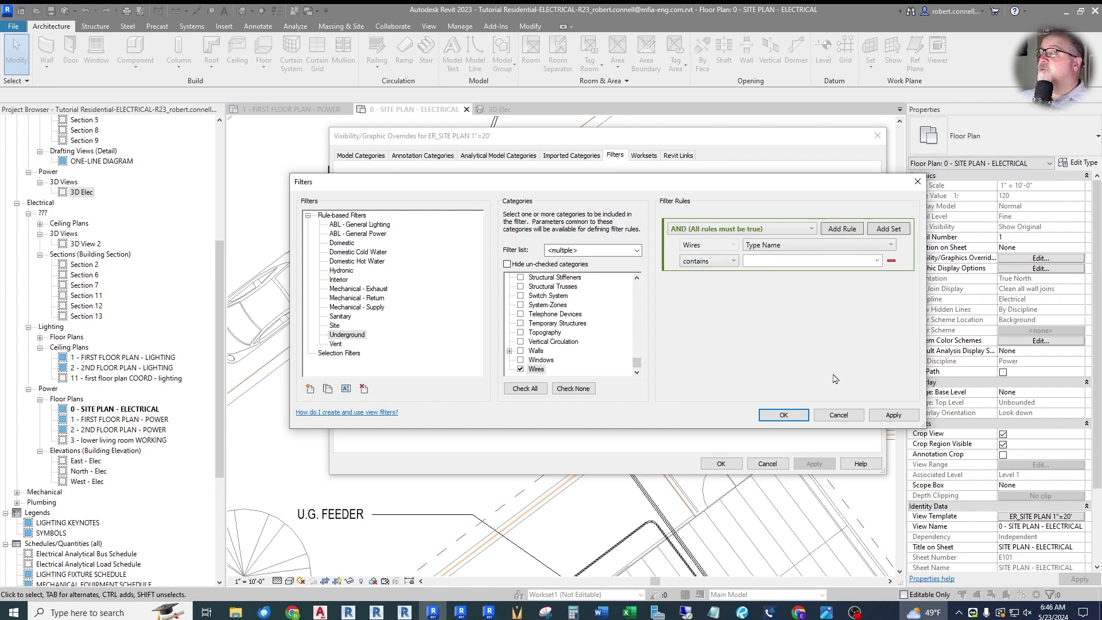
text(UNDERGROUND)
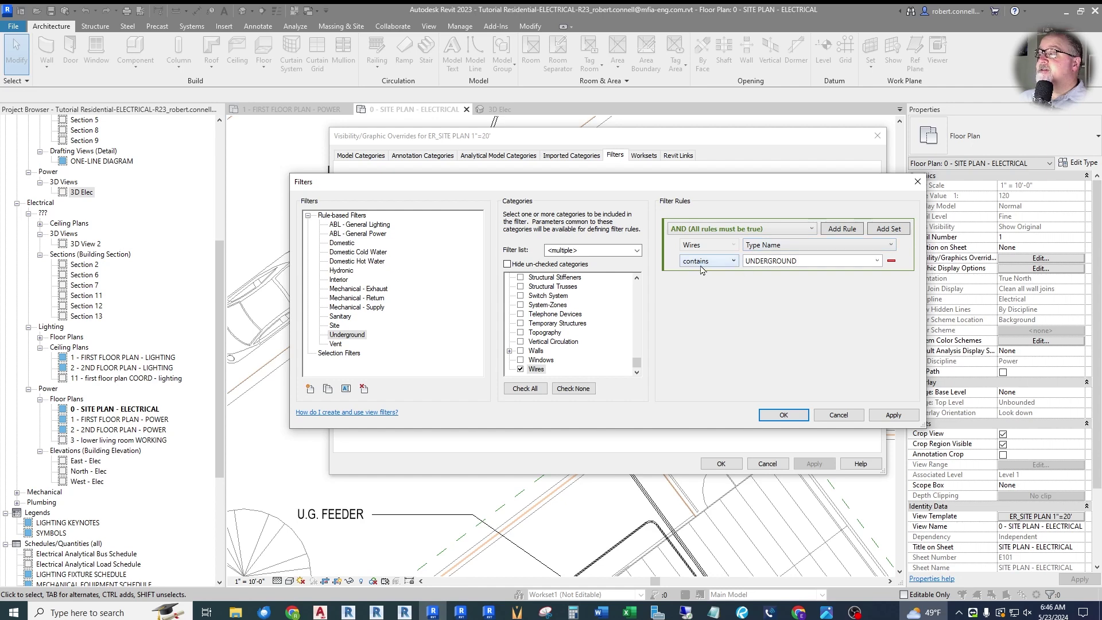
click(784, 414)
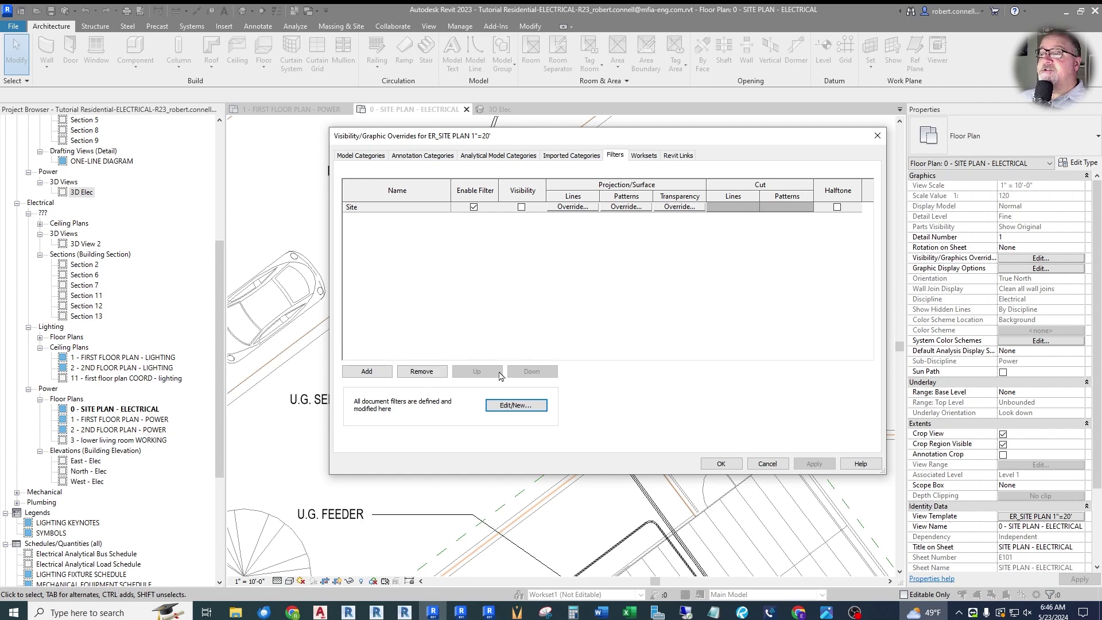
Add the Underground filter to the site plan template next to the Site filter
click(369, 371)
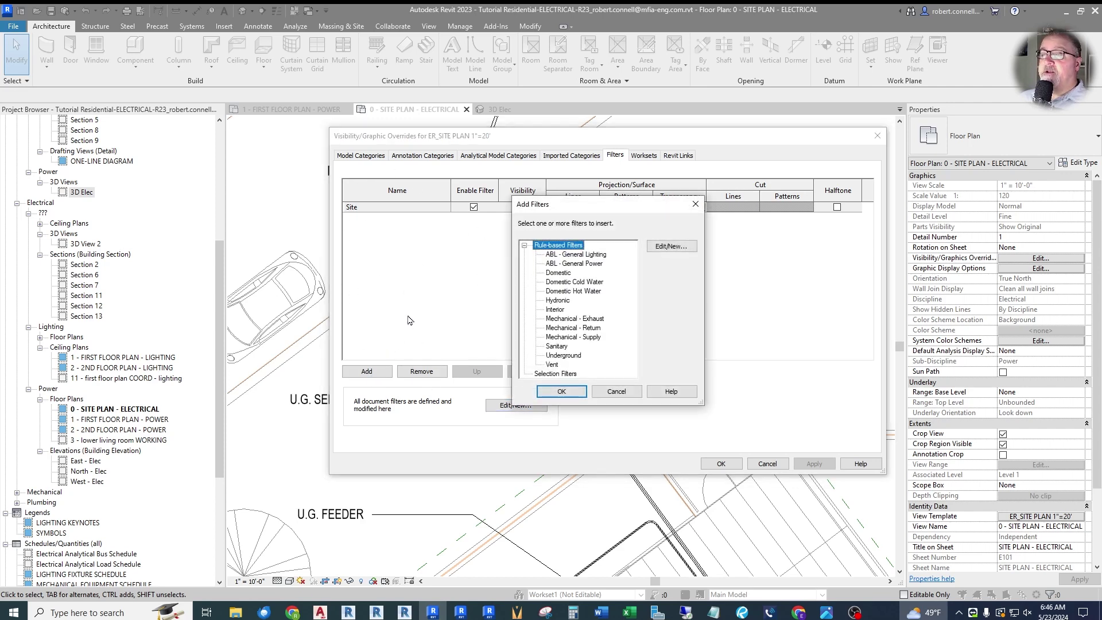
click(563, 355)
click(556, 391)
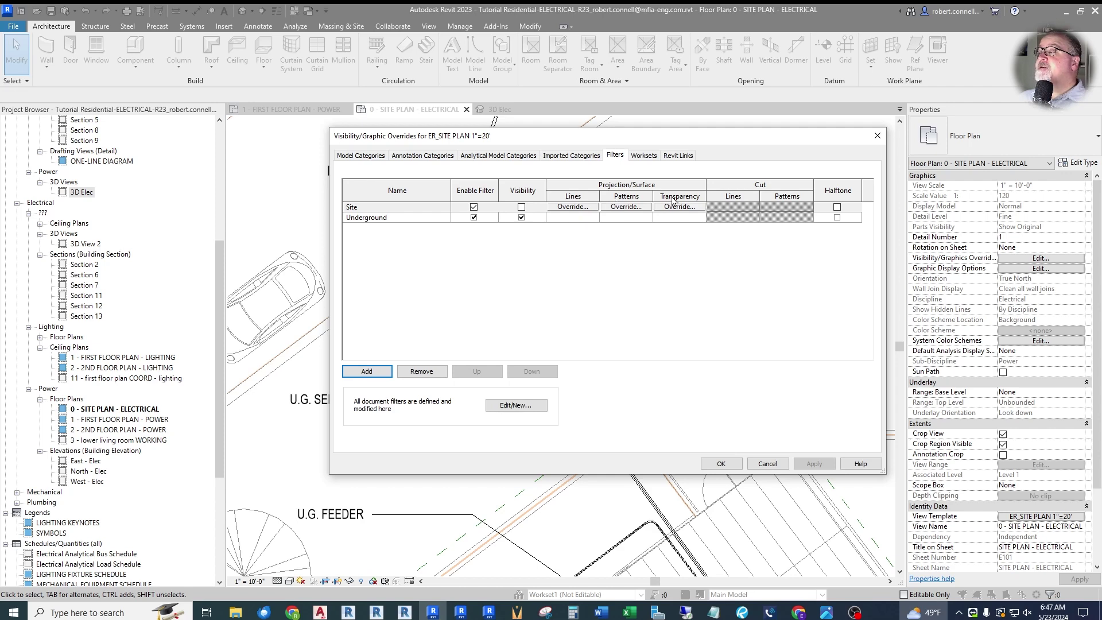
click(571, 221)
Give Underground projection lines the Hidden 1/8" pattern and close the template dialogs
click(572, 217)
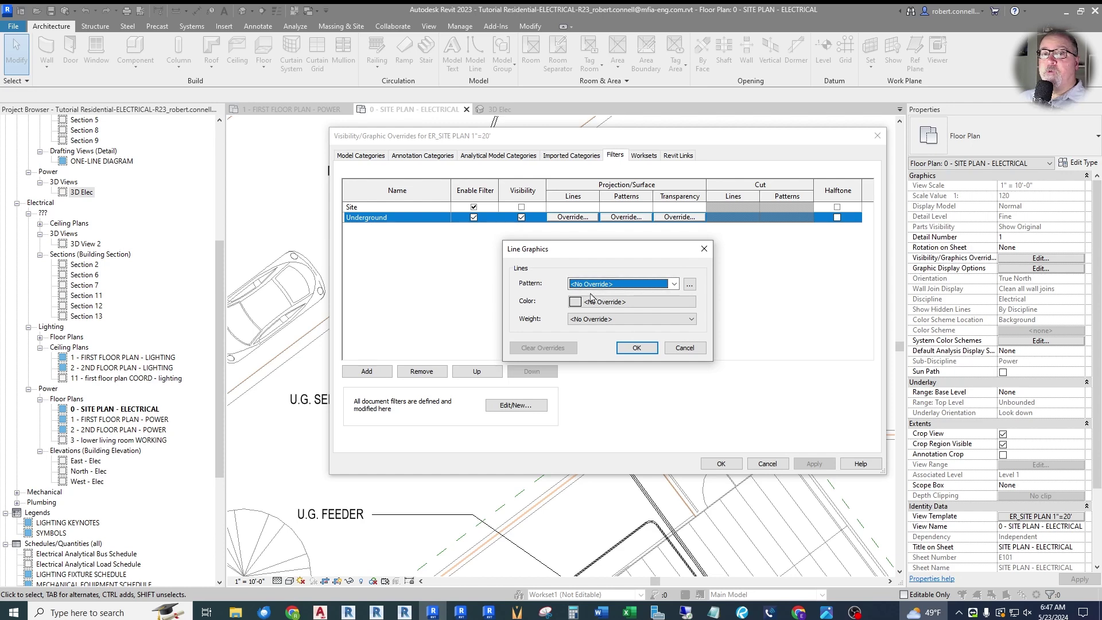
click(674, 284)
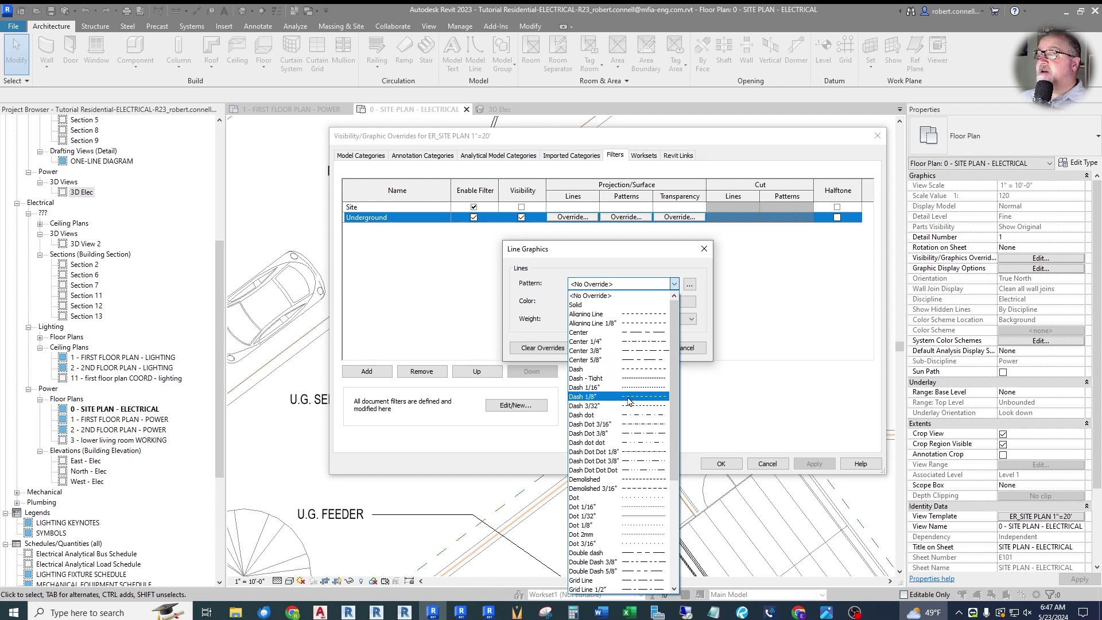
scroll(630, 401, down, 6)
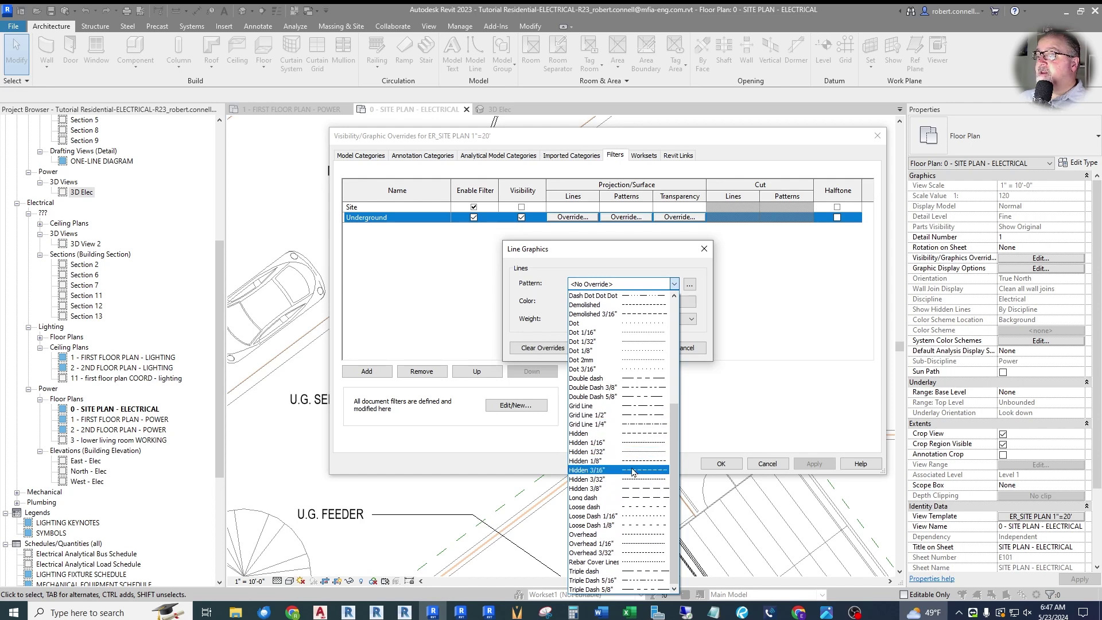
click(591, 460)
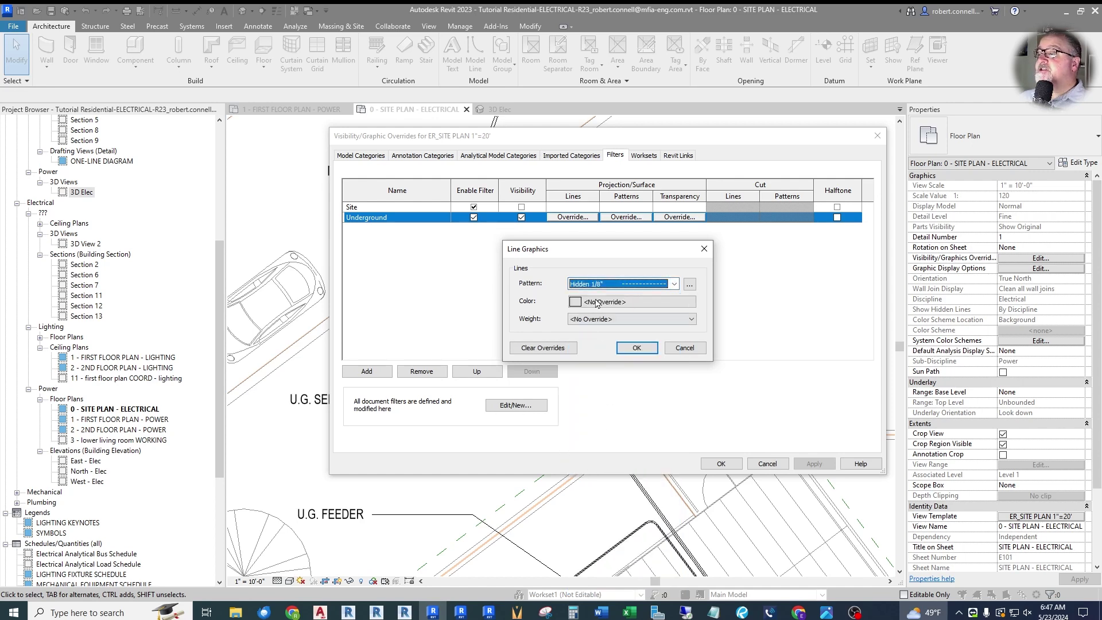
click(637, 348)
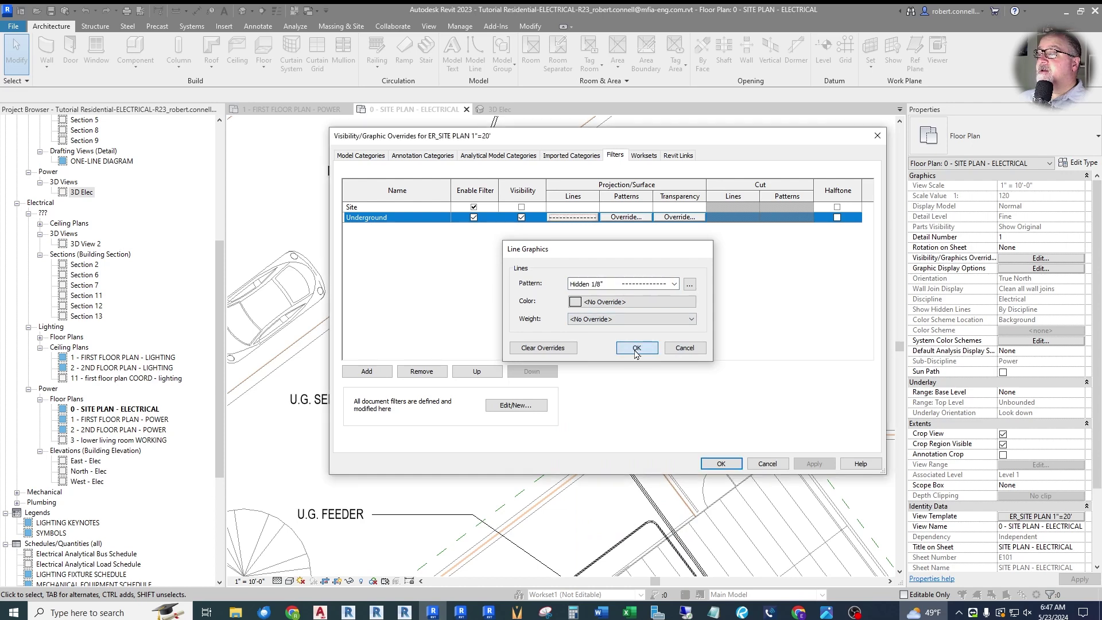
click(721, 464)
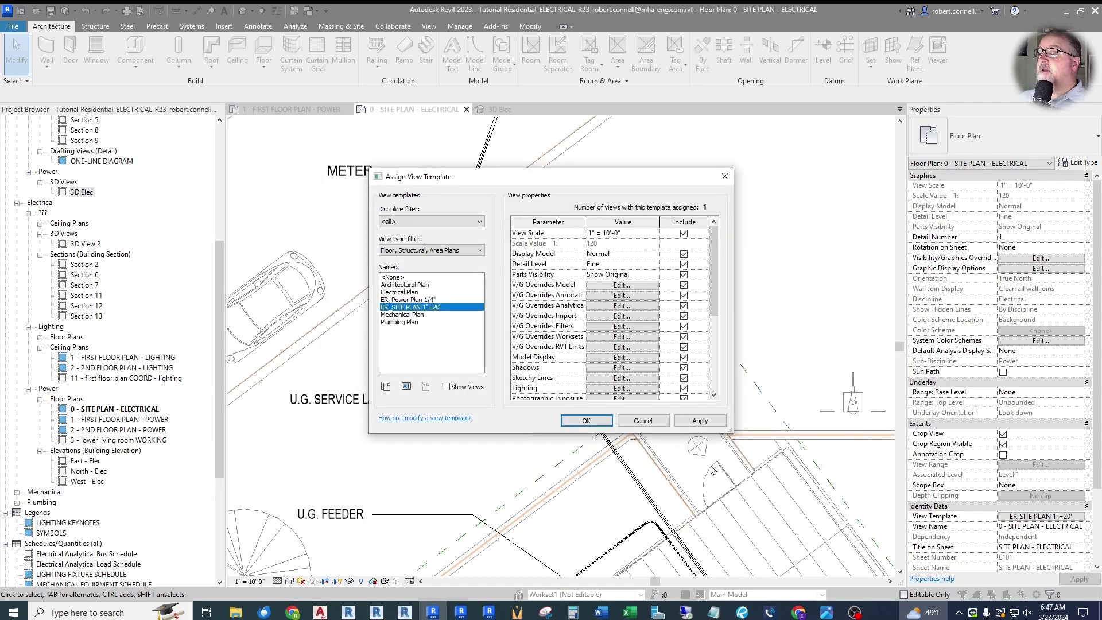
click(586, 421)
Zoom around the site plan to check the dashed circuit 26 wire near the meter
scroll(464, 316, up, 3)
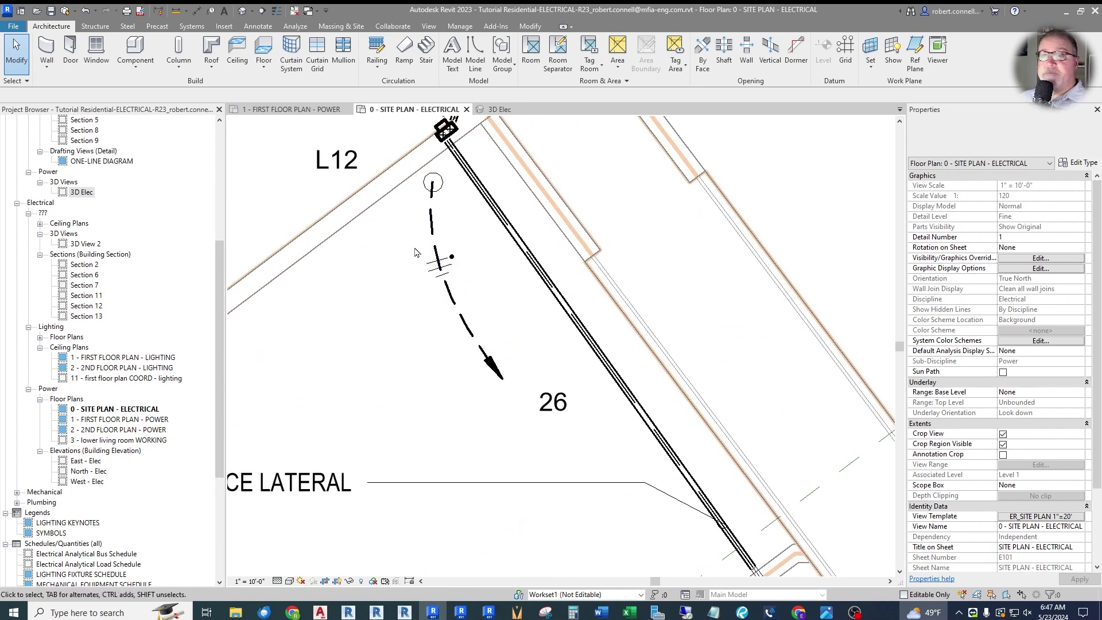
scroll(560, 280, down, 2)
scroll(559, 280, down, 1)
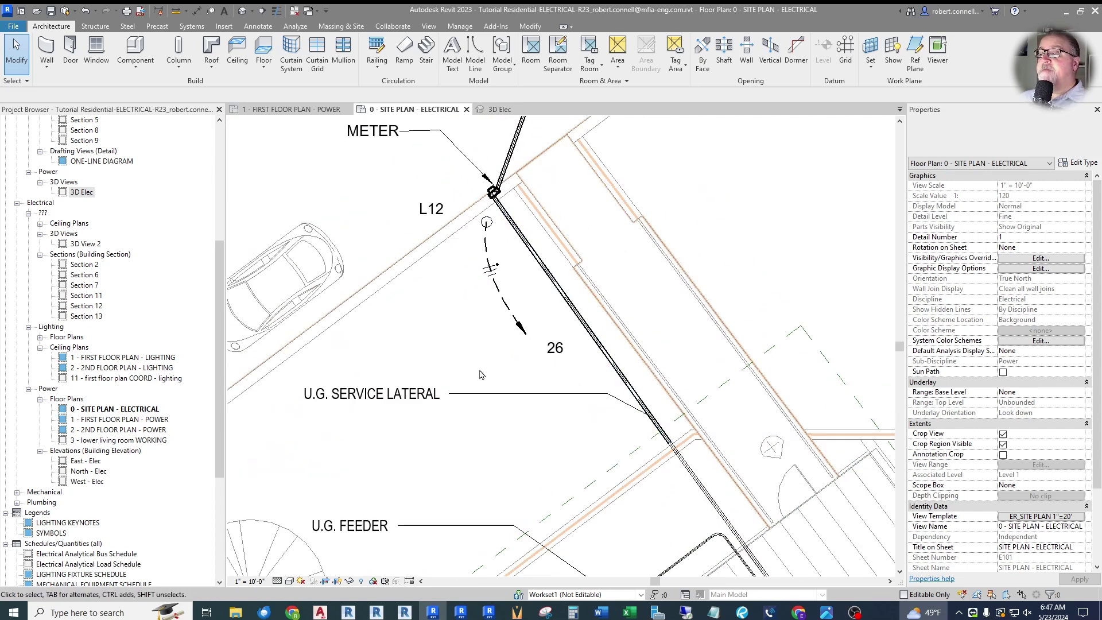
scroll(468, 329, down, 4)
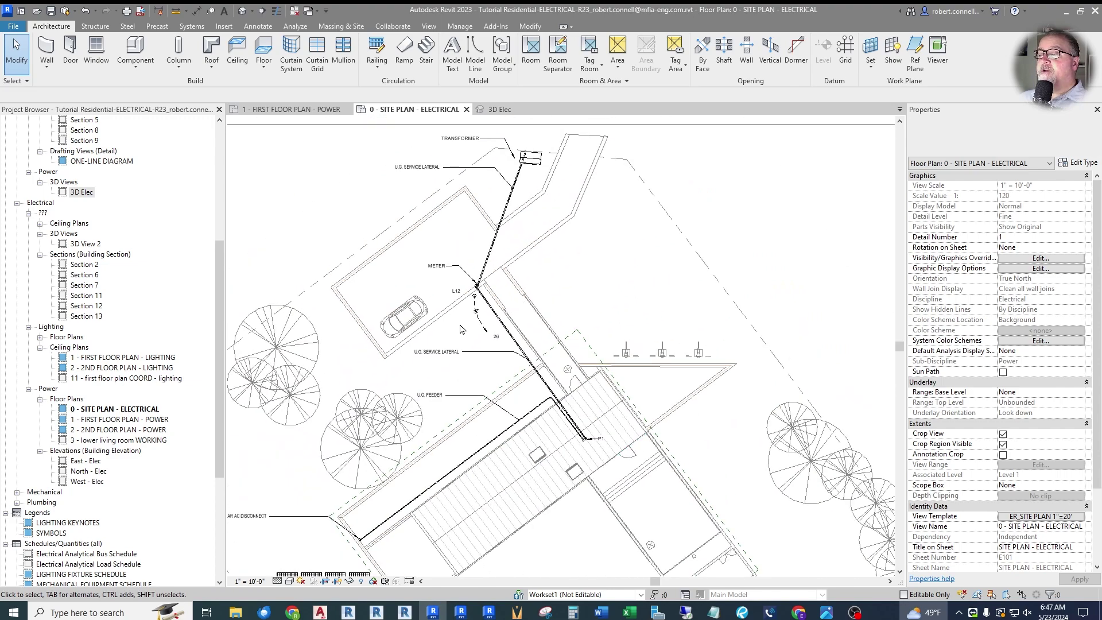
scroll(467, 330, up, 2)
scroll(468, 336, down, 2)
scroll(468, 338, up, 3)
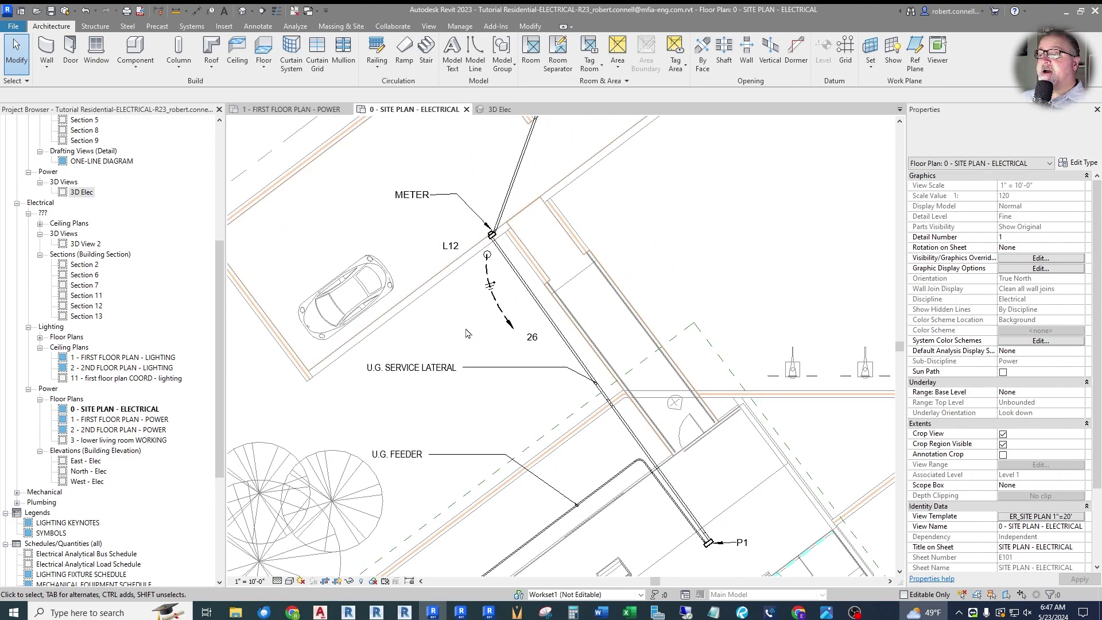
scroll(476, 322, down, 4)
scroll(483, 298, up, 2)
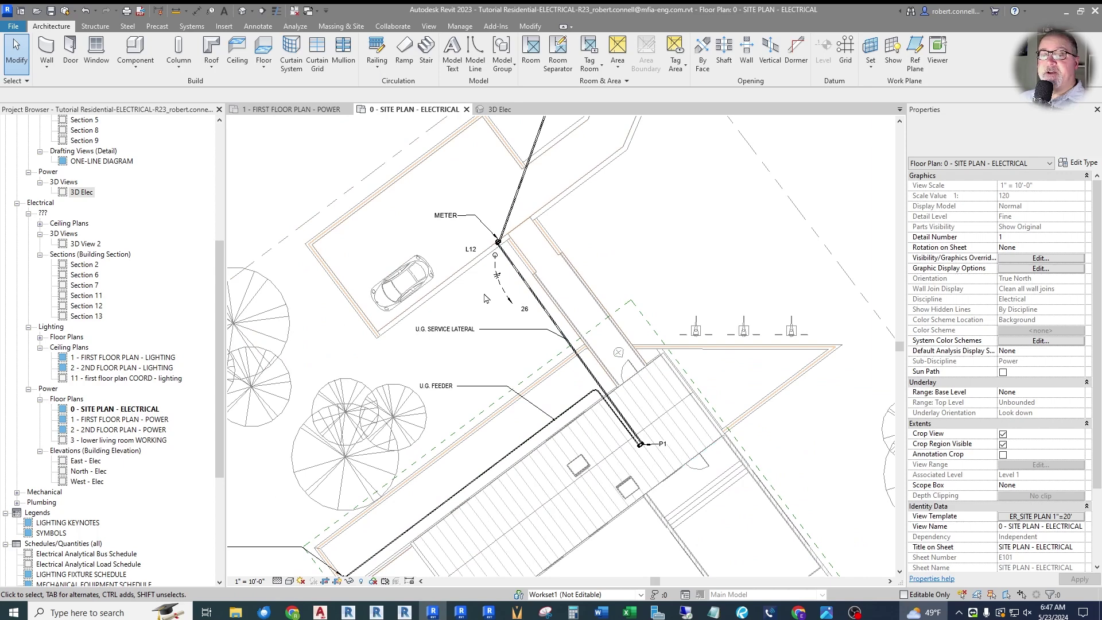
Open 1 - FIRST FLOOR PLAN - POWER and confirm the kitchen circuit 1 wire is THWN
click(300, 110)
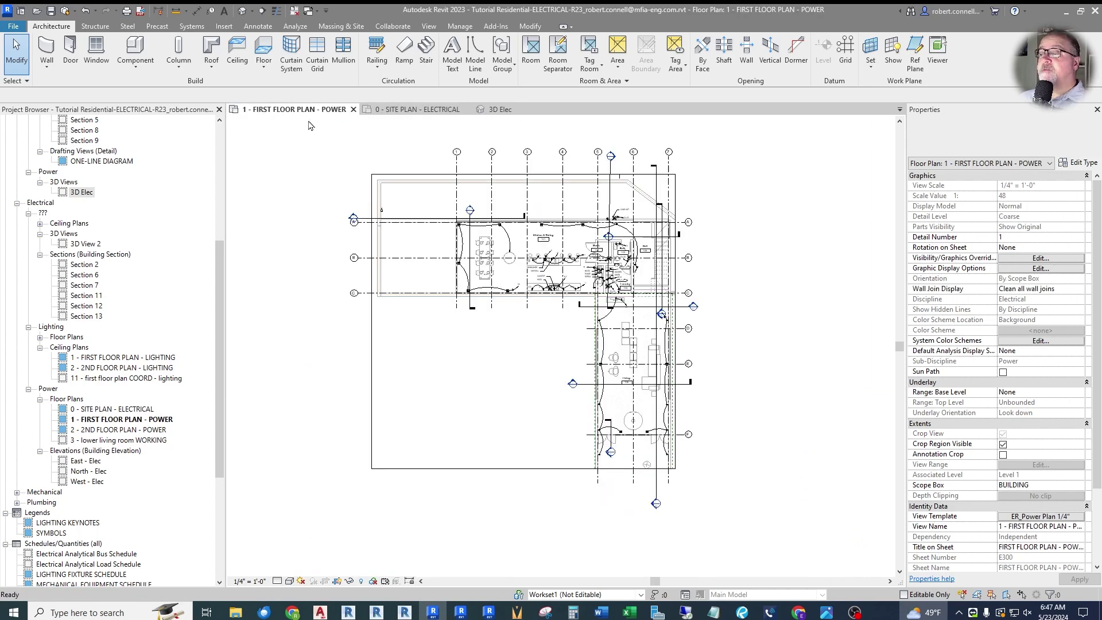
scroll(572, 271, up, 5)
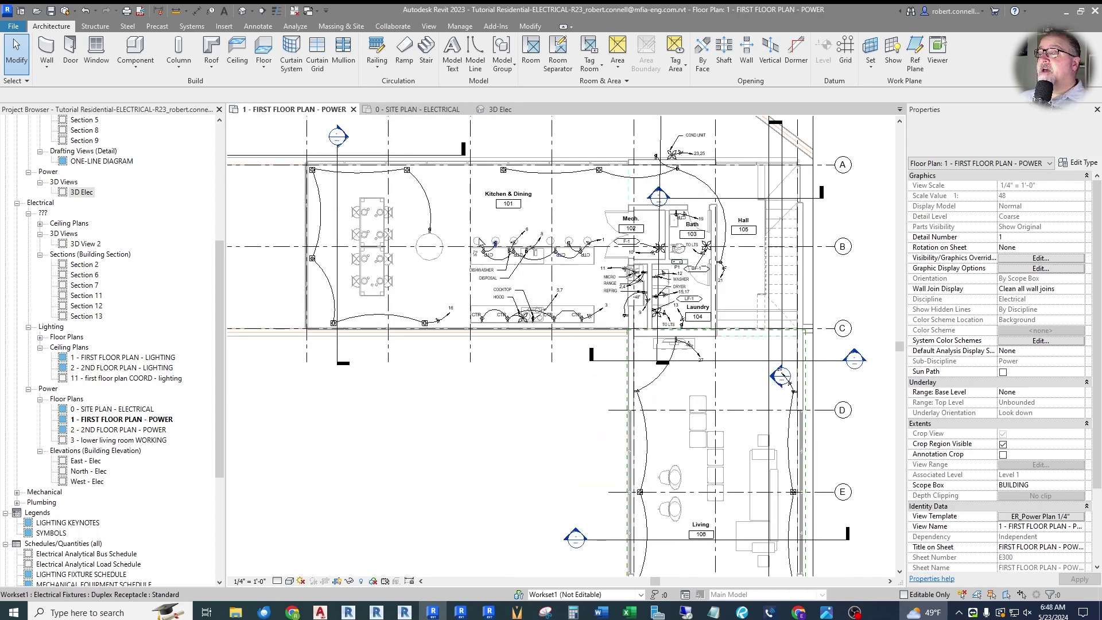
scroll(613, 273, up, 1)
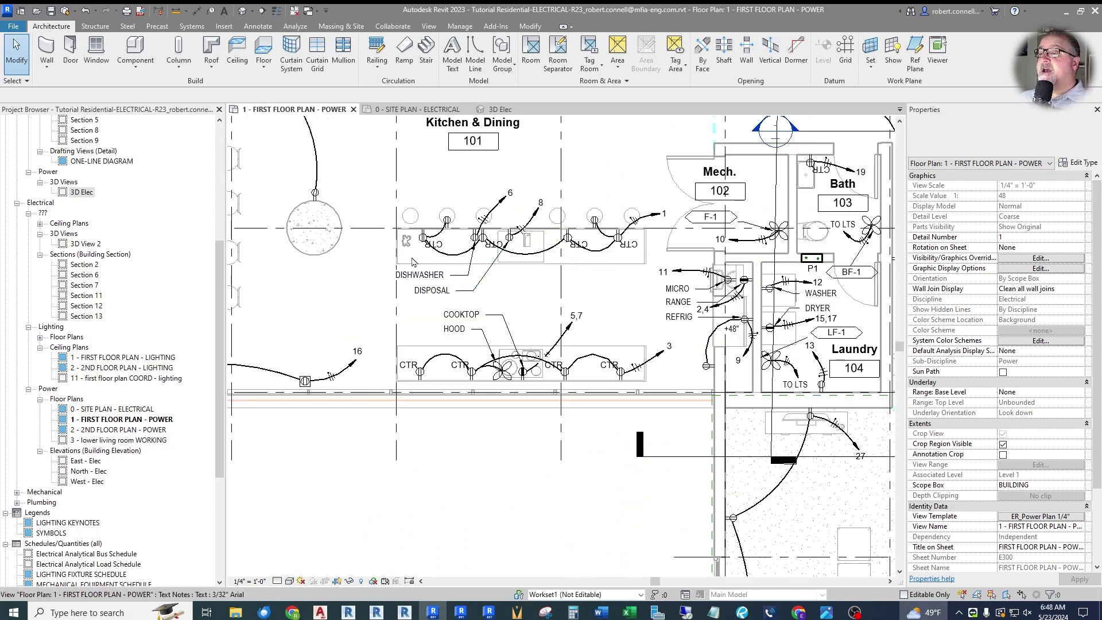
scroll(505, 241, up, 2)
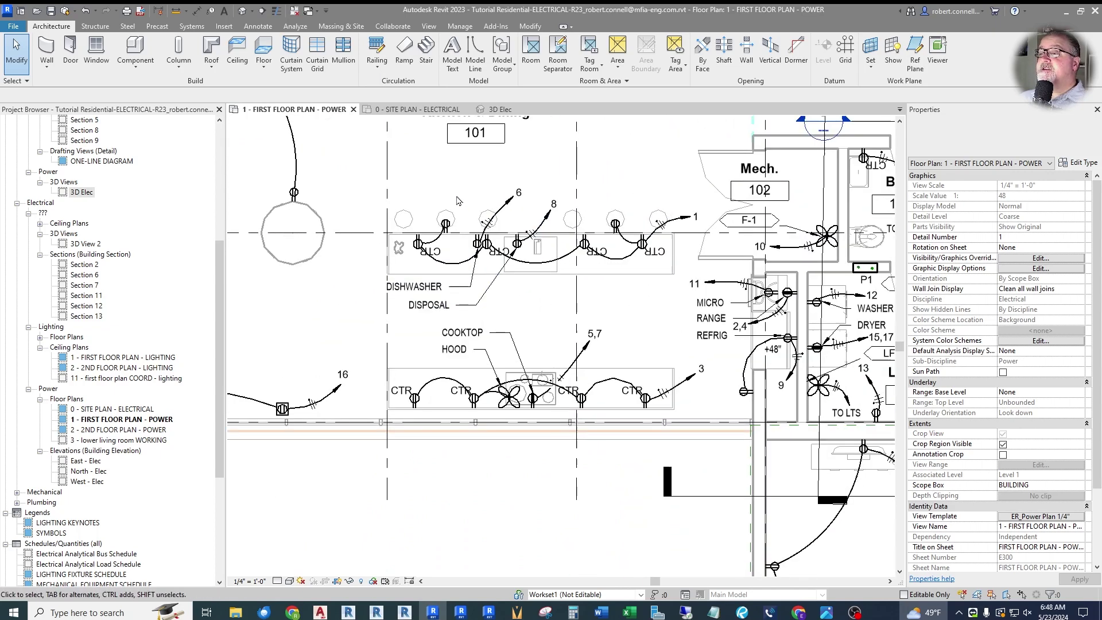
scroll(436, 250, down, 1)
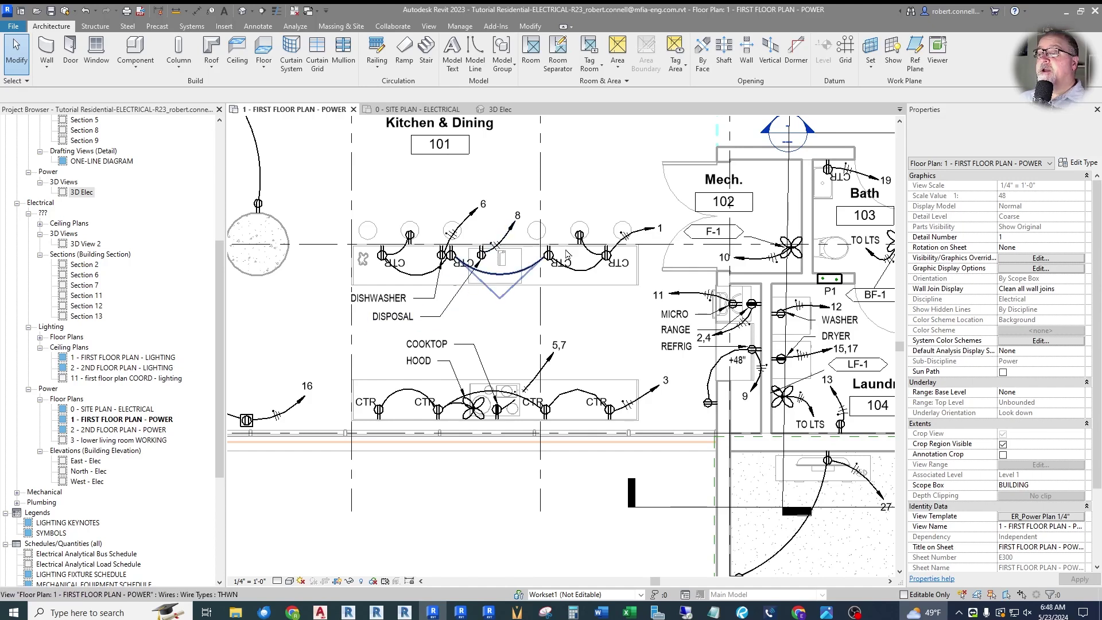
scroll(668, 221, up, 3)
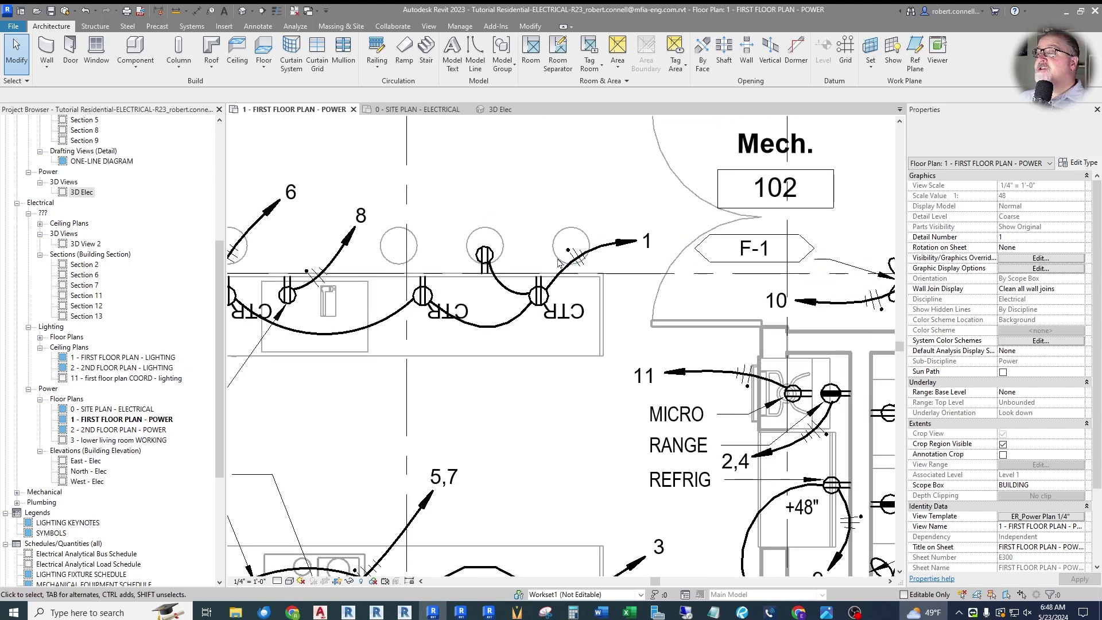
click(600, 261)
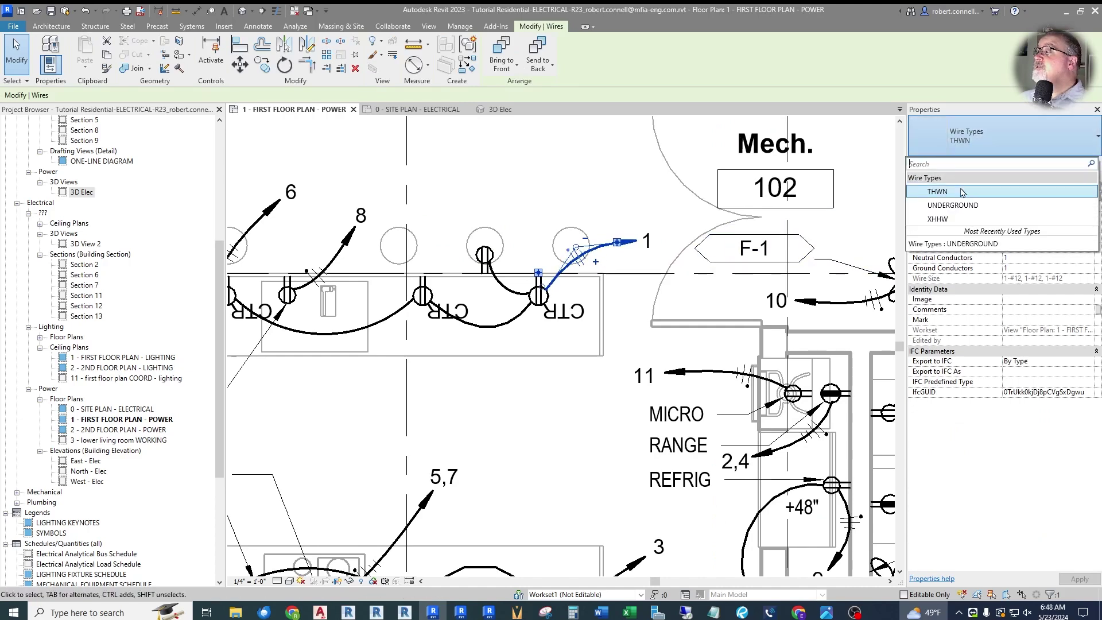
key(Escape)
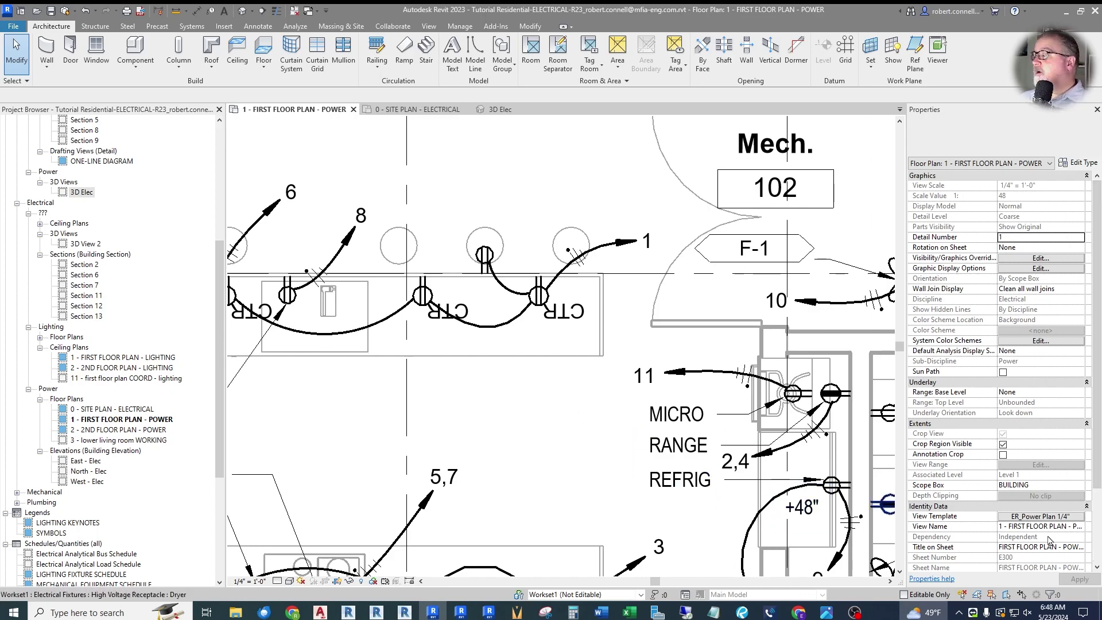
click(1033, 517)
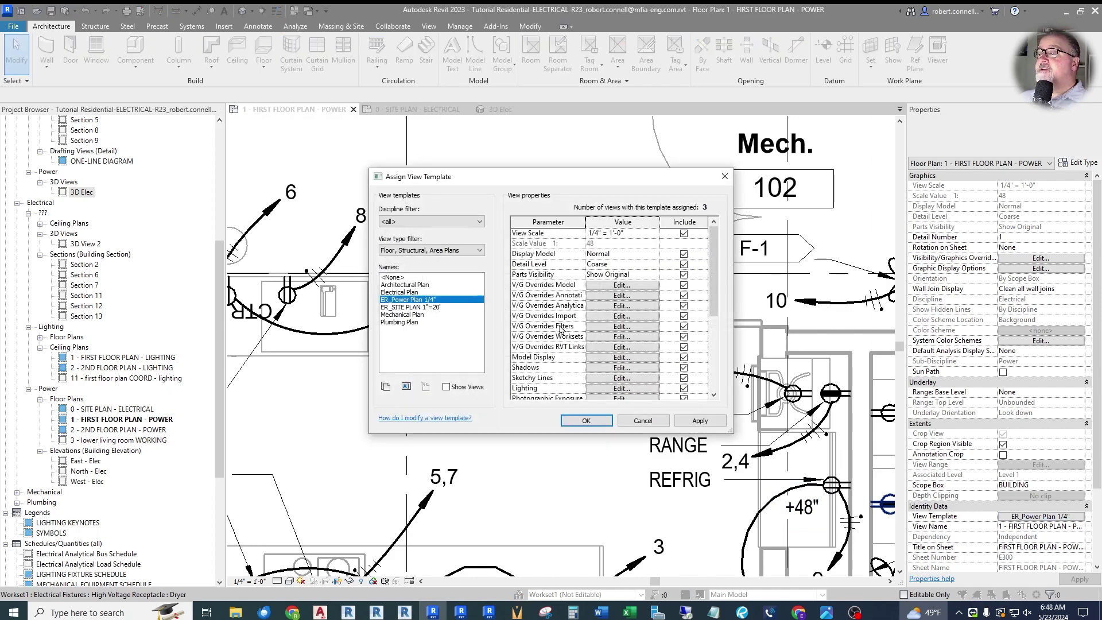
Add the Underground filter to the ER_Power Plan 1/4" template's filter overrides
click(608, 326)
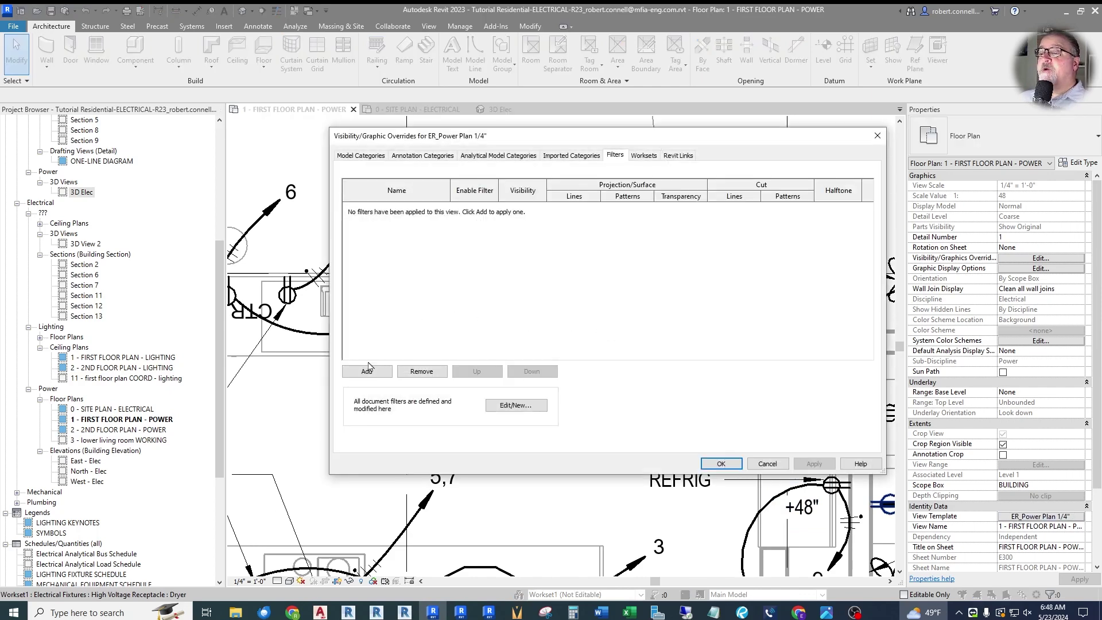
click(367, 371)
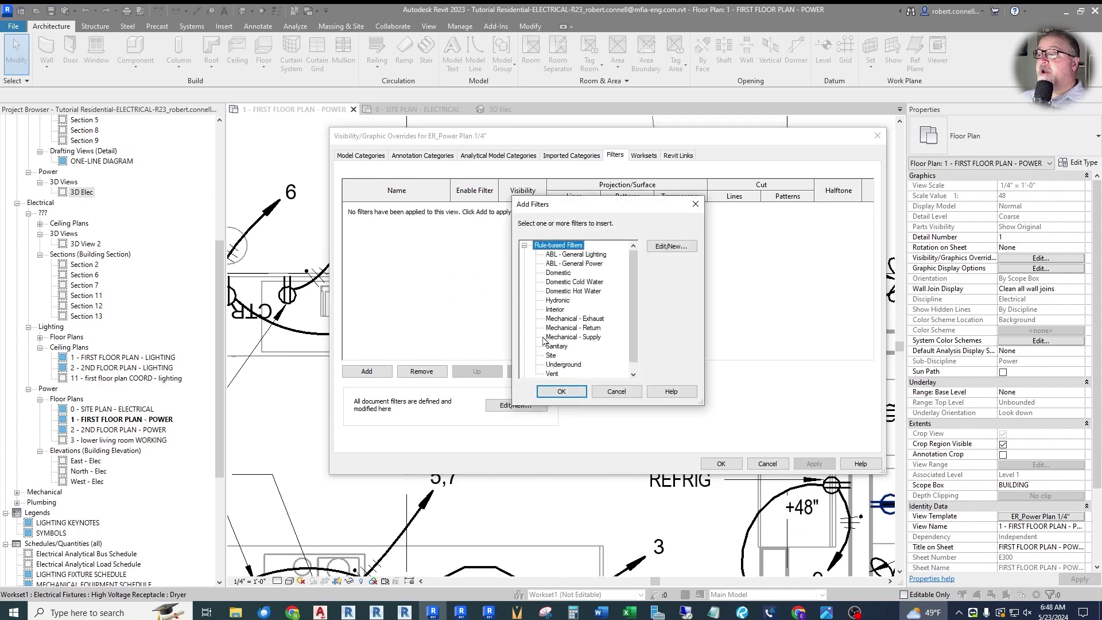
click(574, 365)
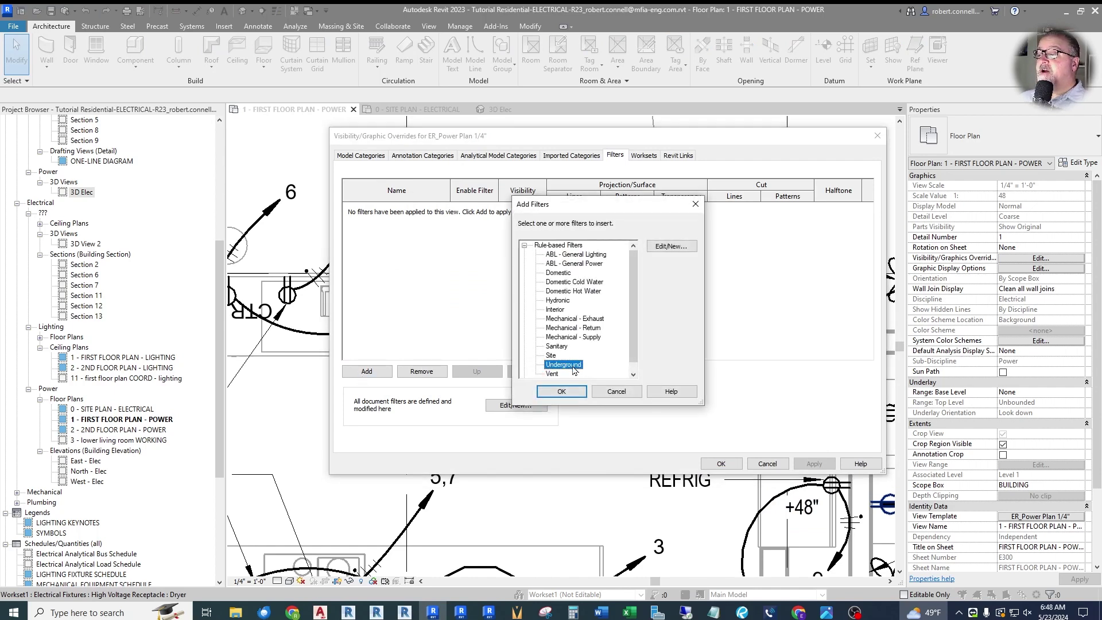
click(567, 393)
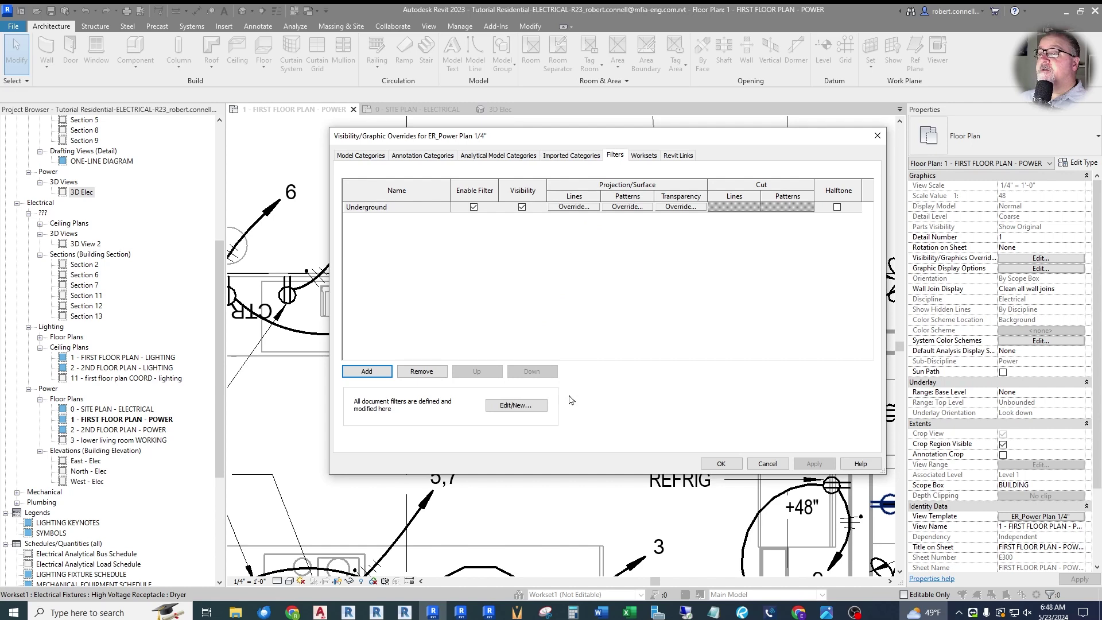
Give Underground projection lines the Hidden 1/8" pattern and close all template dialogs
click(572, 207)
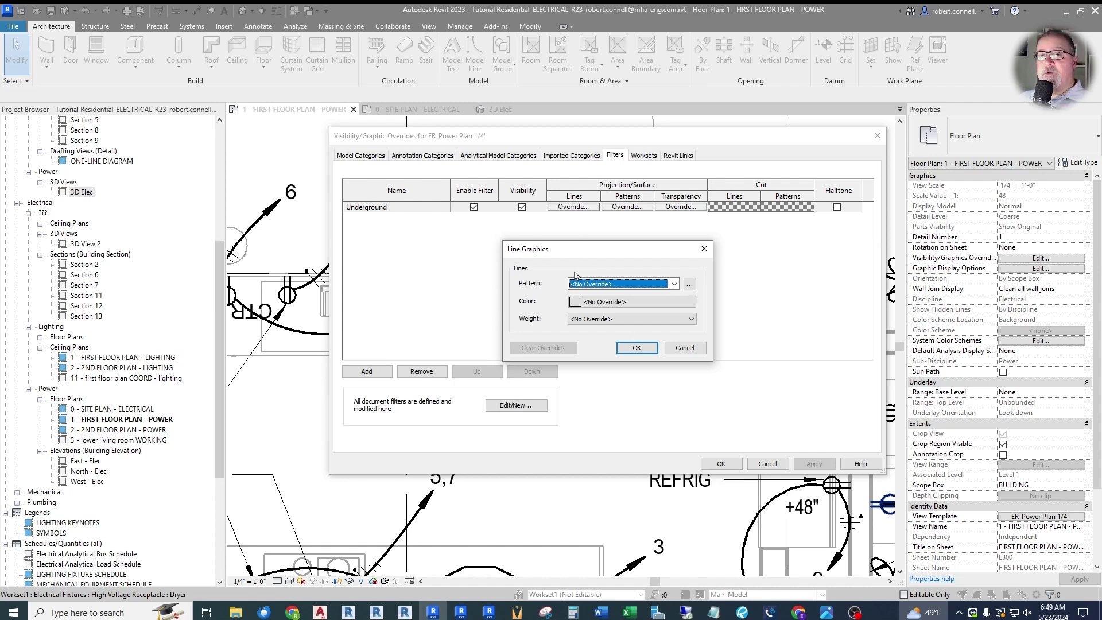
click(674, 284)
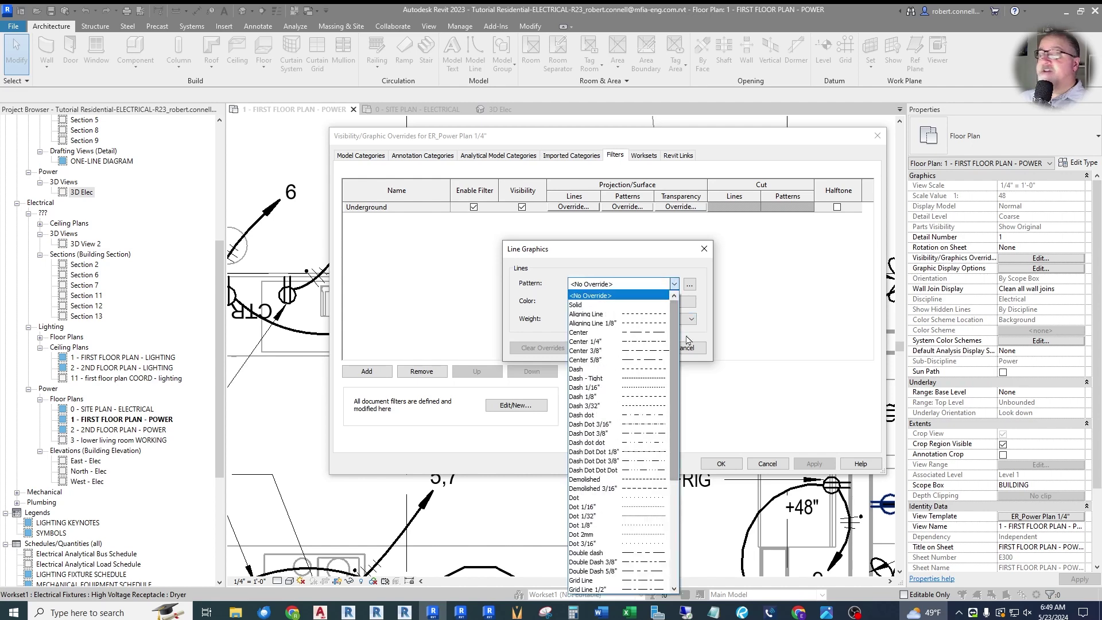
drag(676, 348, 676, 352)
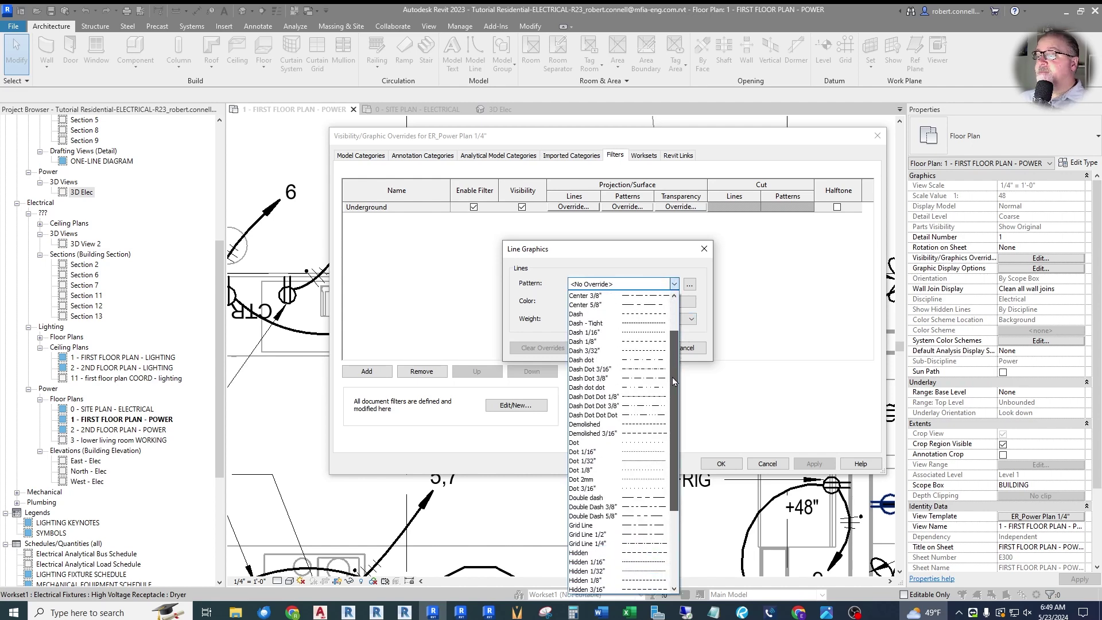
drag(672, 377, 672, 451)
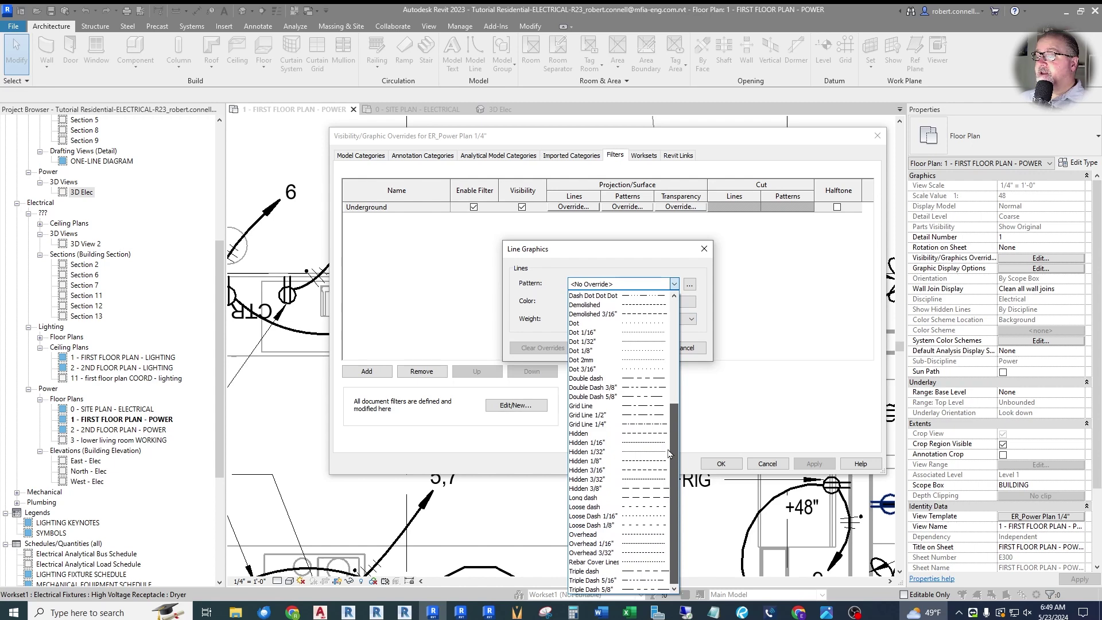
click(627, 461)
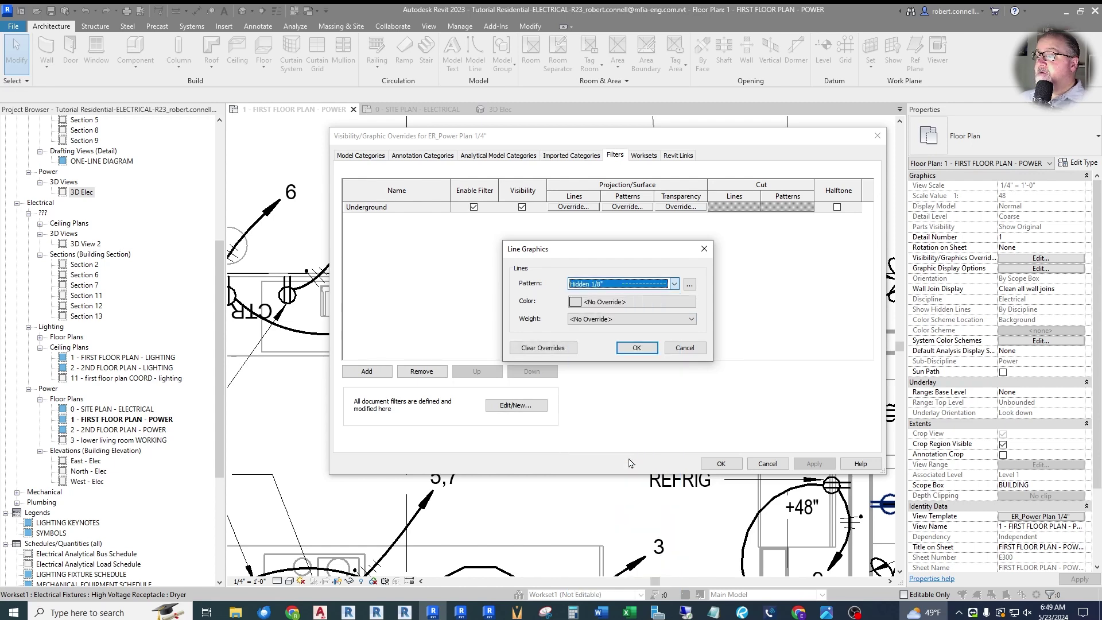
click(635, 348)
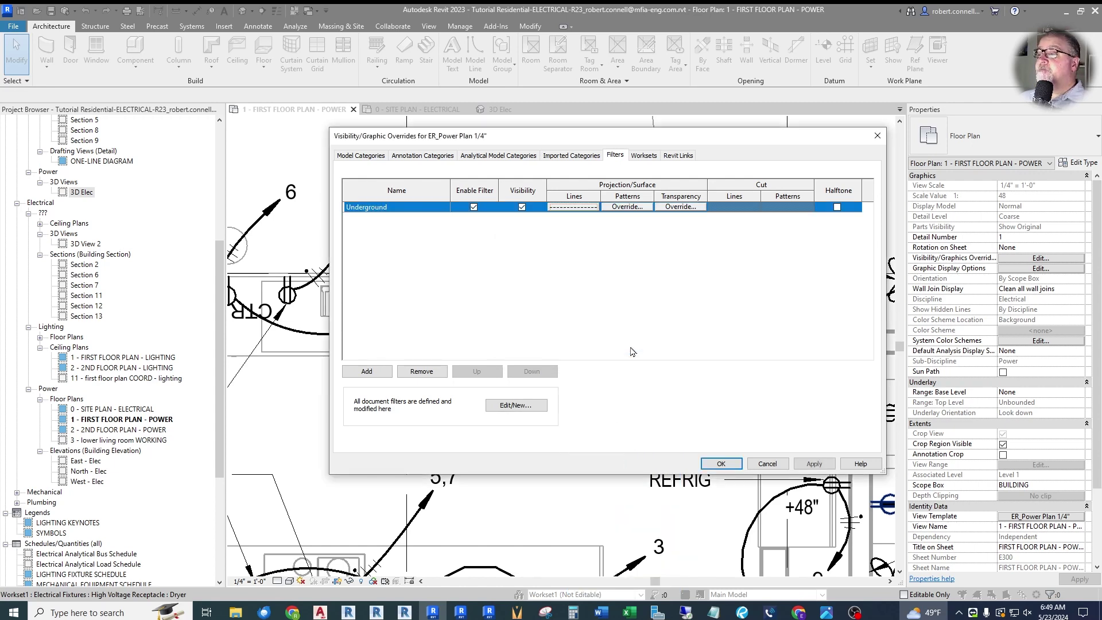
click(724, 466)
click(591, 421)
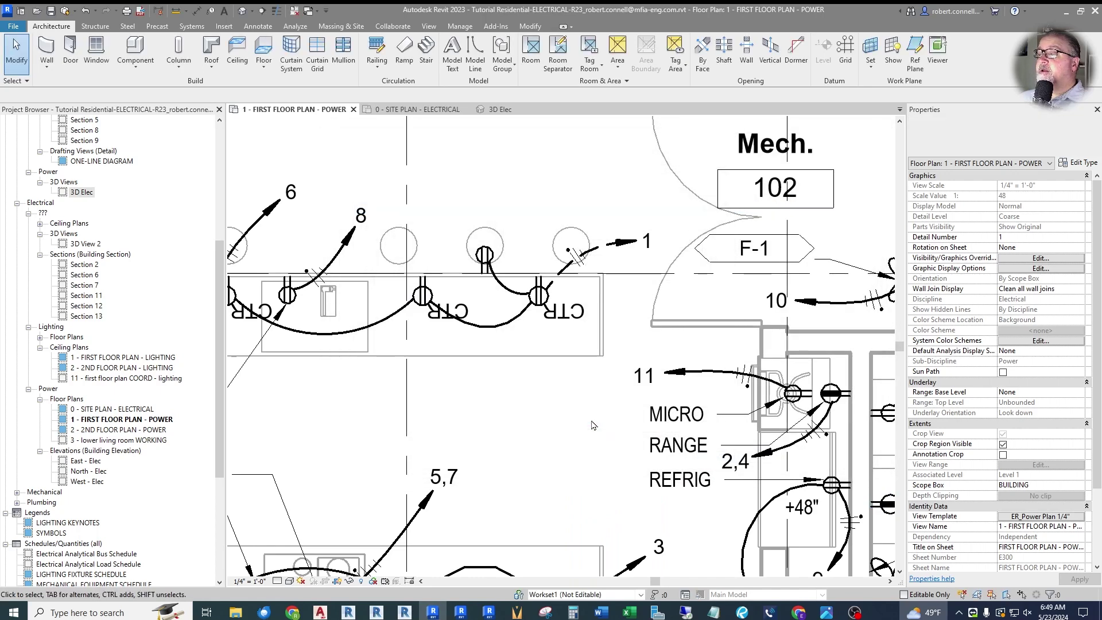
Switch the kitchen wires for circuits 8 and 6 to the UNDERGROUND wire type
click(338, 258)
click(999, 135)
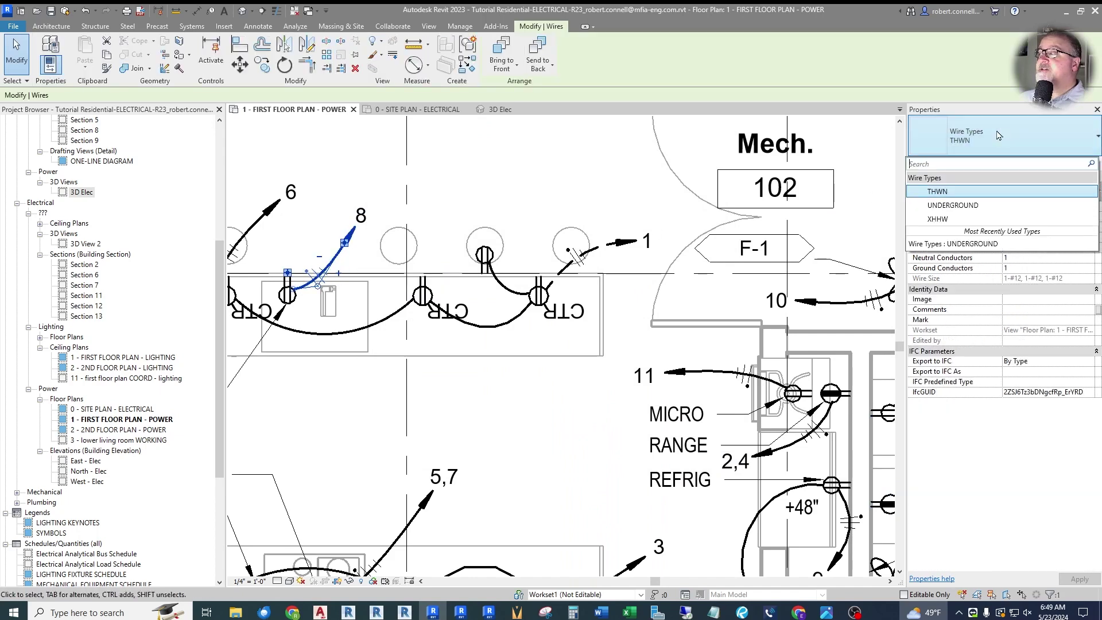
click(954, 205)
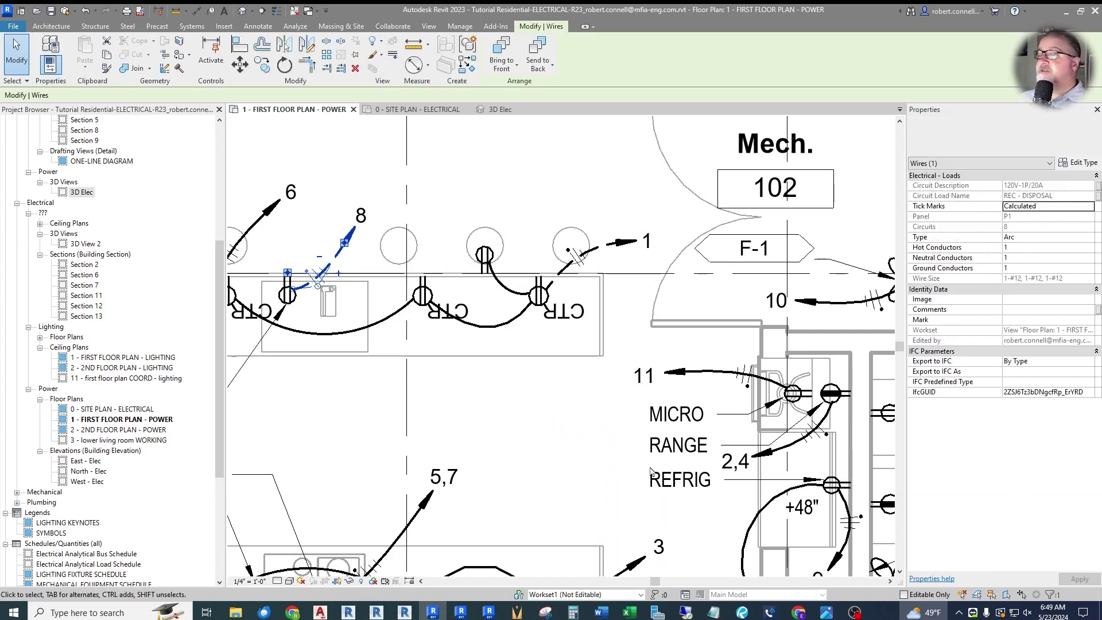
key(Escape)
scroll(712, 351, down, 3)
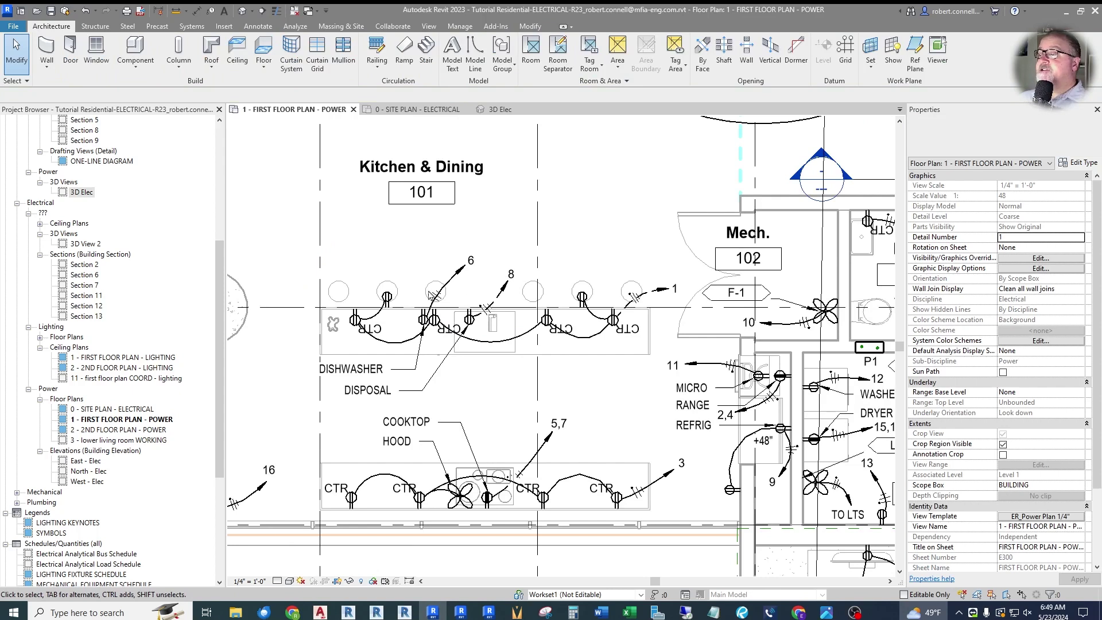
scroll(434, 295, up, 2)
click(443, 291)
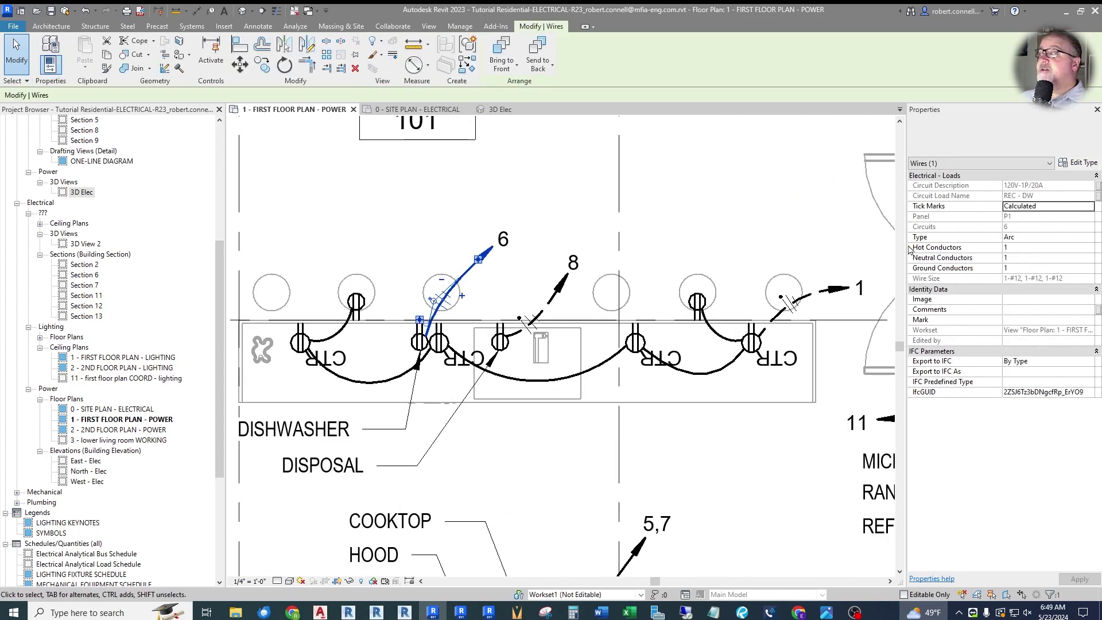
click(1005, 135)
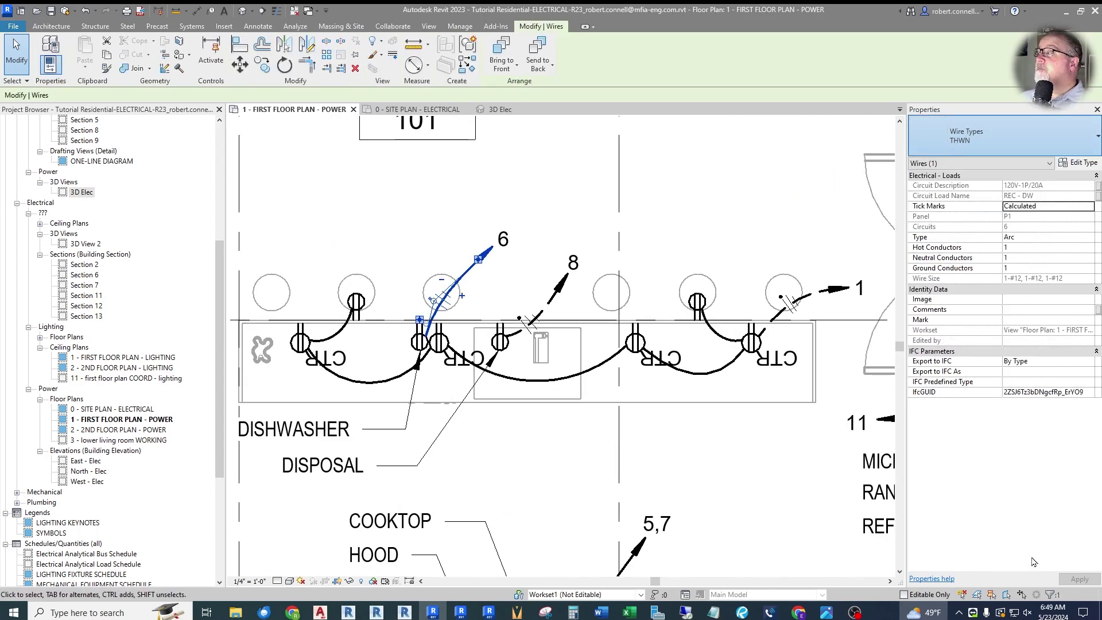
key(Escape)
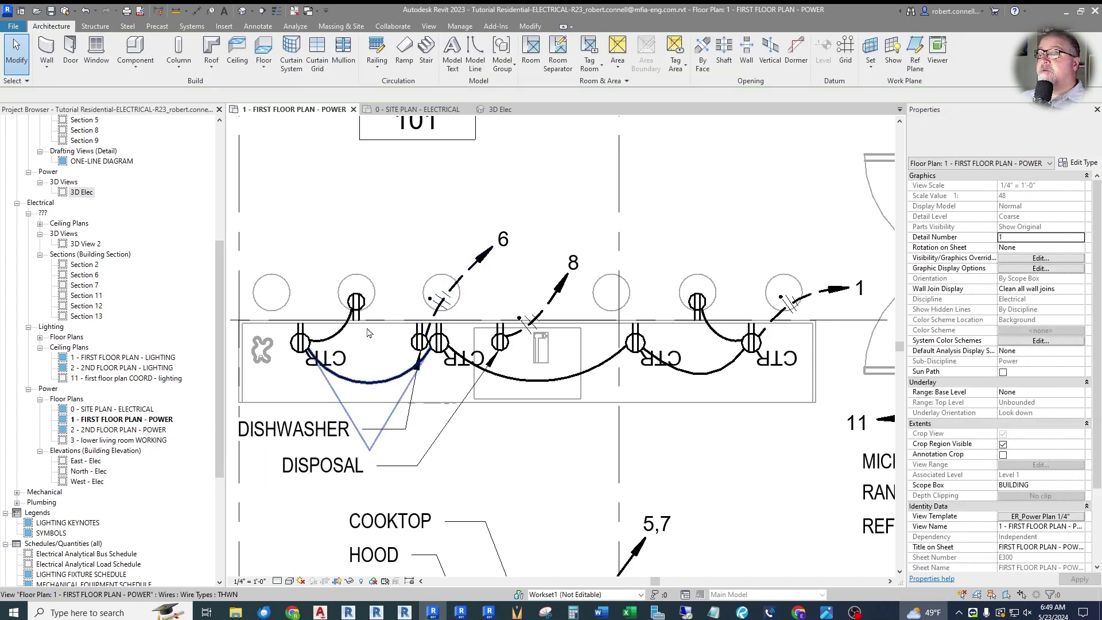
Change the kitchen home-runs for circuits 3 and 5,7 to UNDERGROUND so they draw dashed
scroll(352, 247, down, 2)
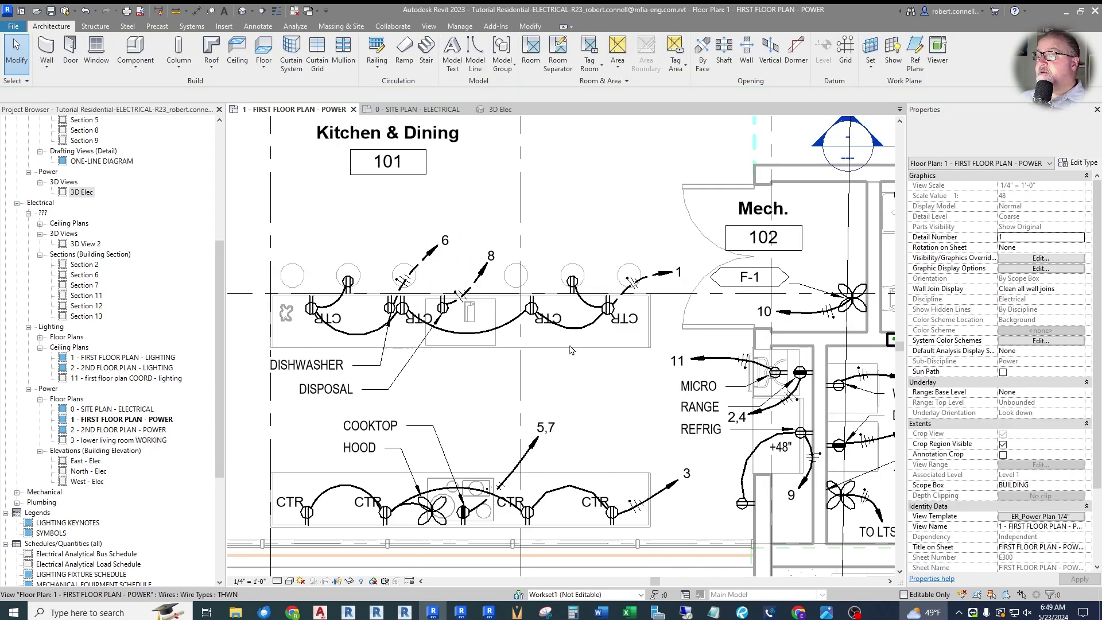
scroll(597, 422, down, 2)
scroll(552, 488, up, 3)
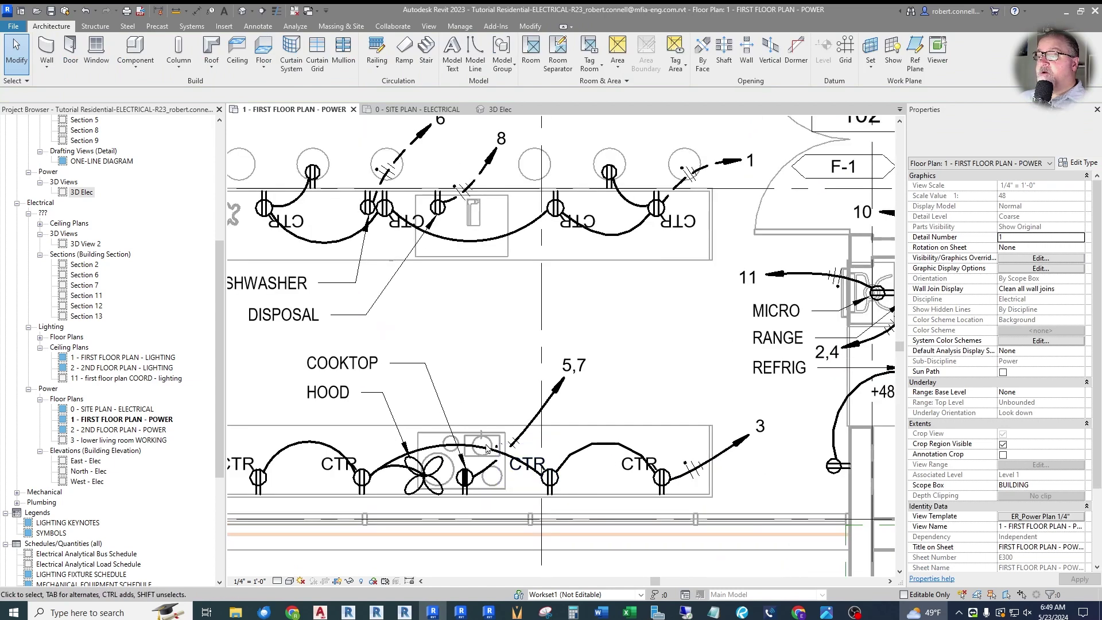
scroll(562, 494, down, 2)
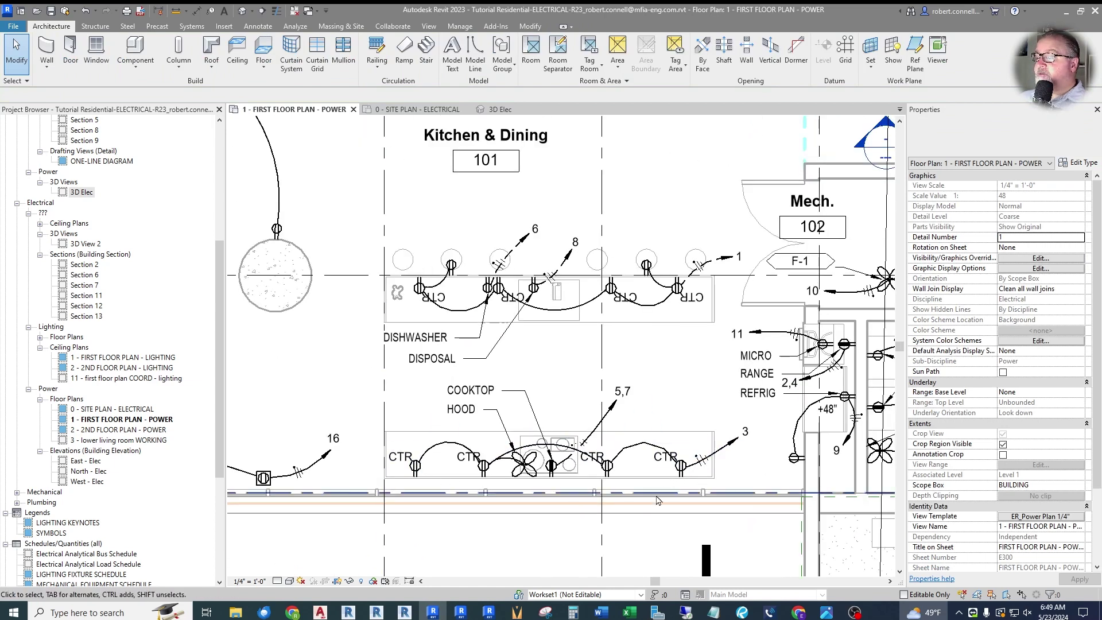
scroll(744, 480, up, 2)
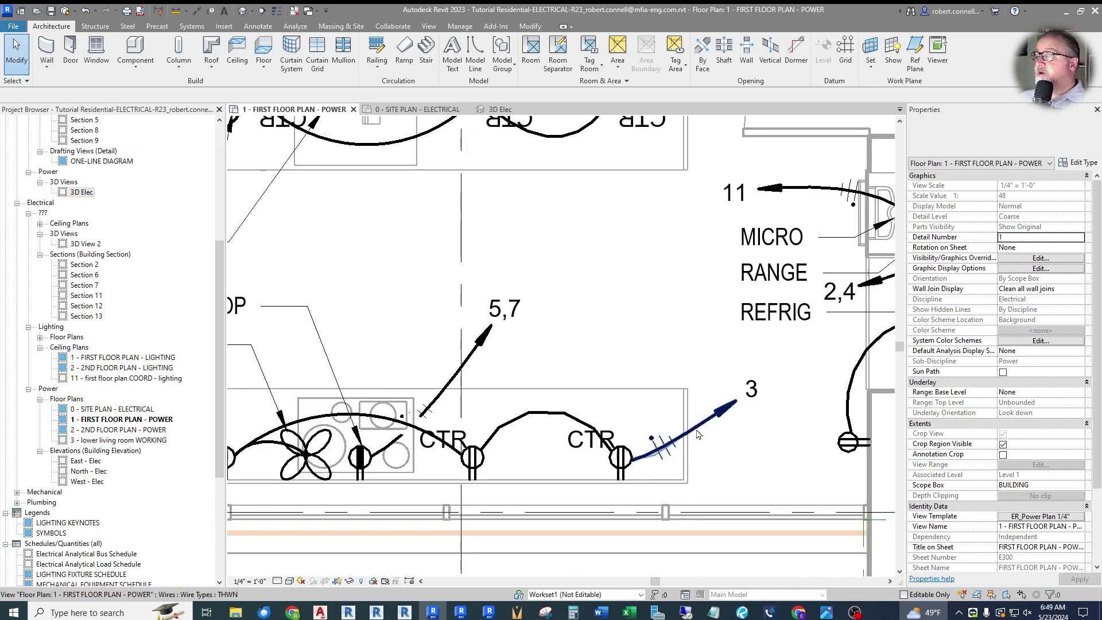
click(683, 443)
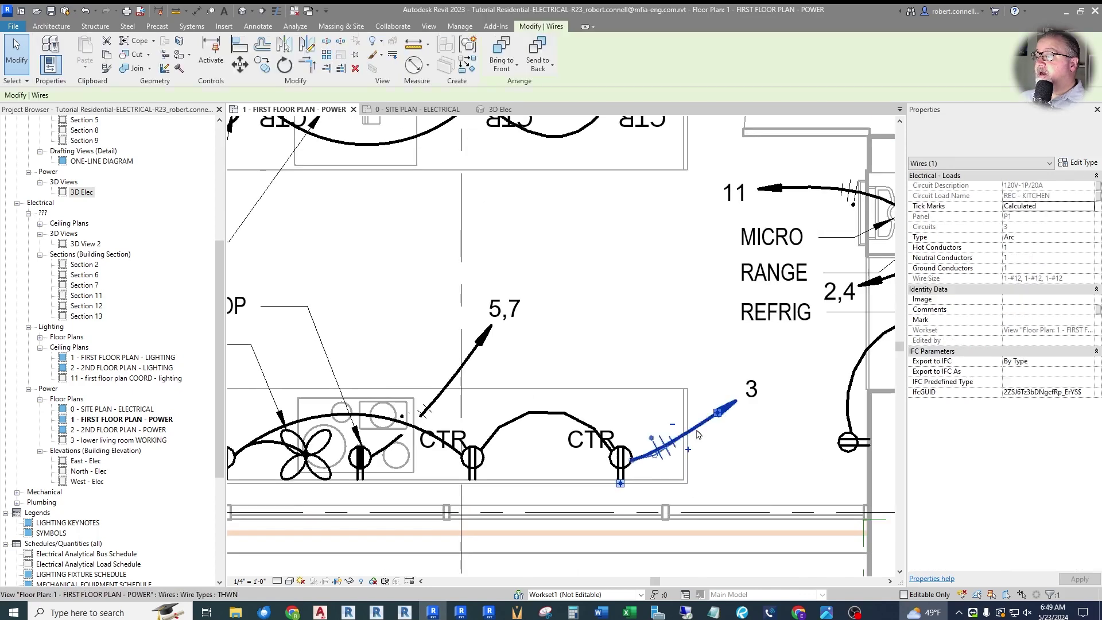
ctrl+click(472, 360)
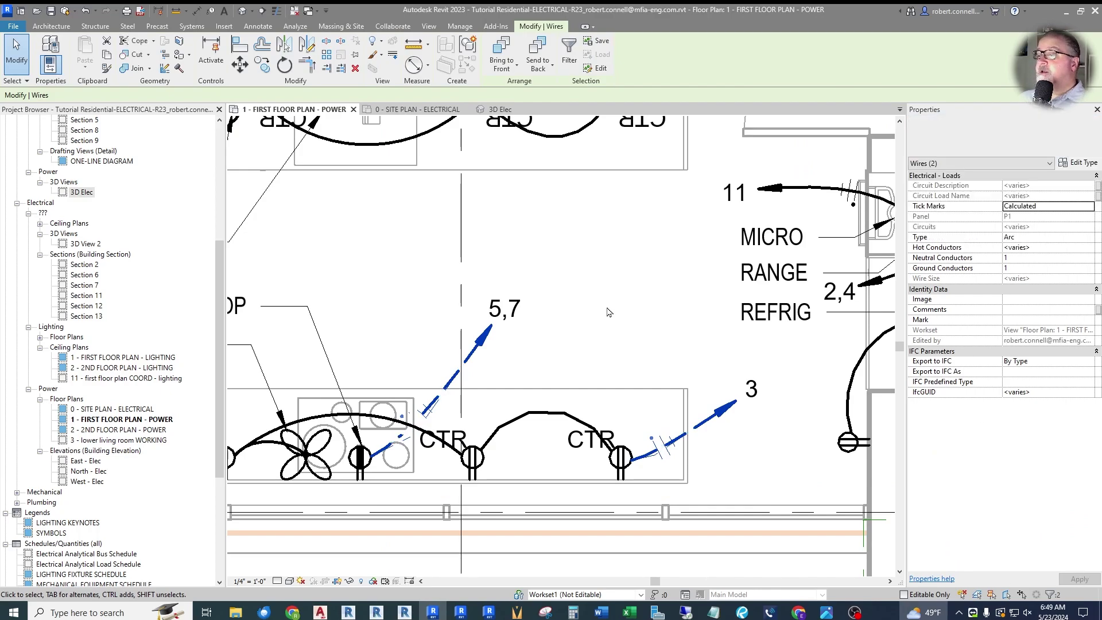
click(394, 312)
scroll(379, 313, down, 2)
scroll(379, 312, down, 2)
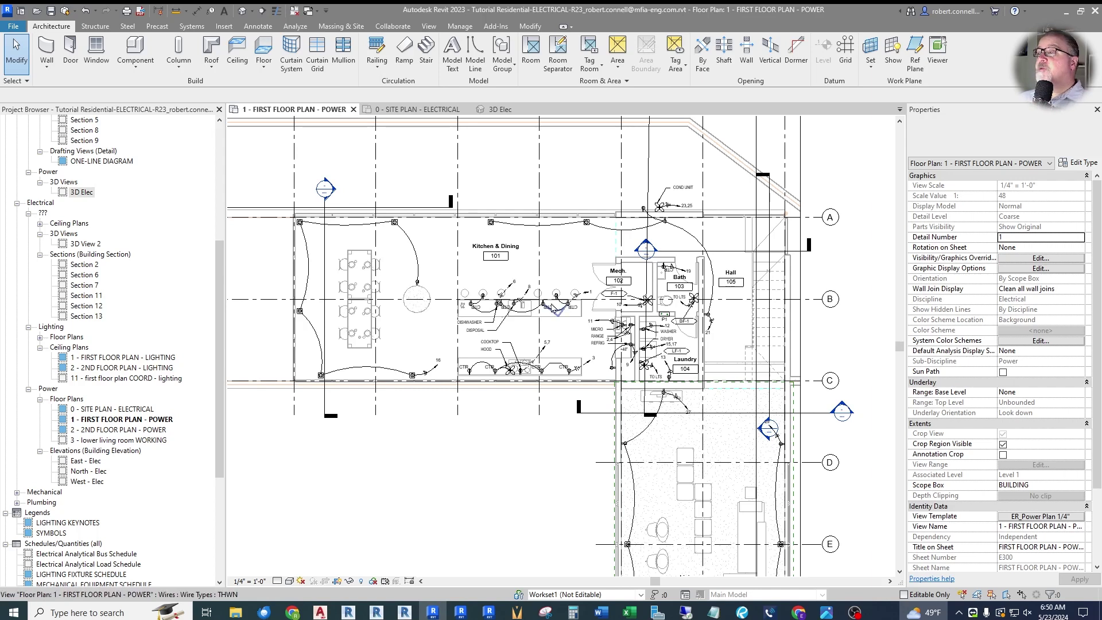
click(426, 110)
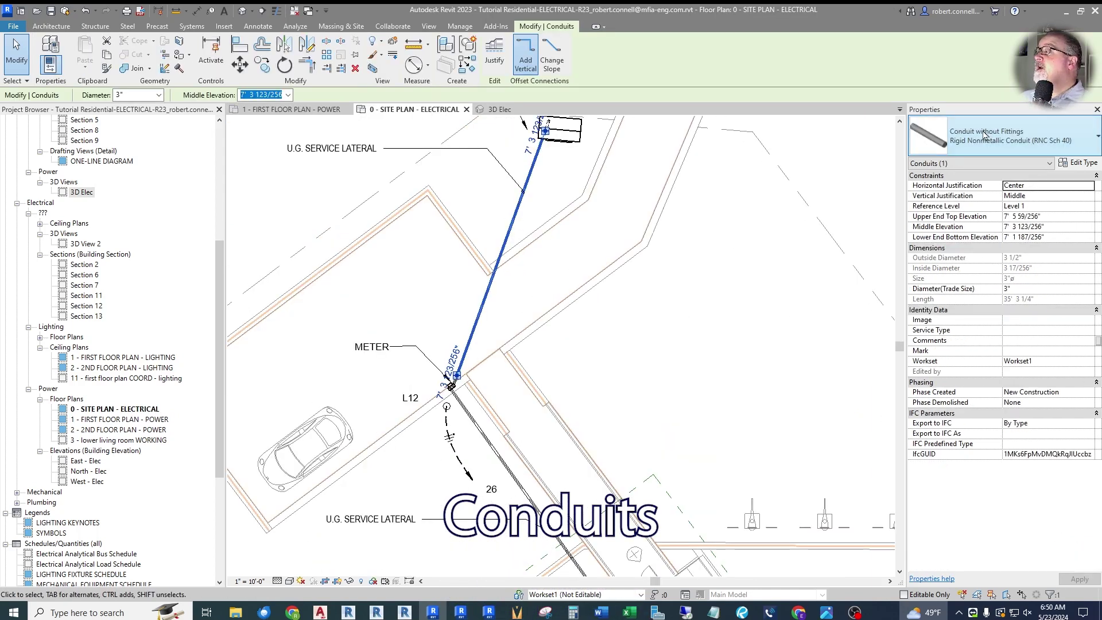
Check the conduit type list on the electrical site plan without changing it
click(984, 135)
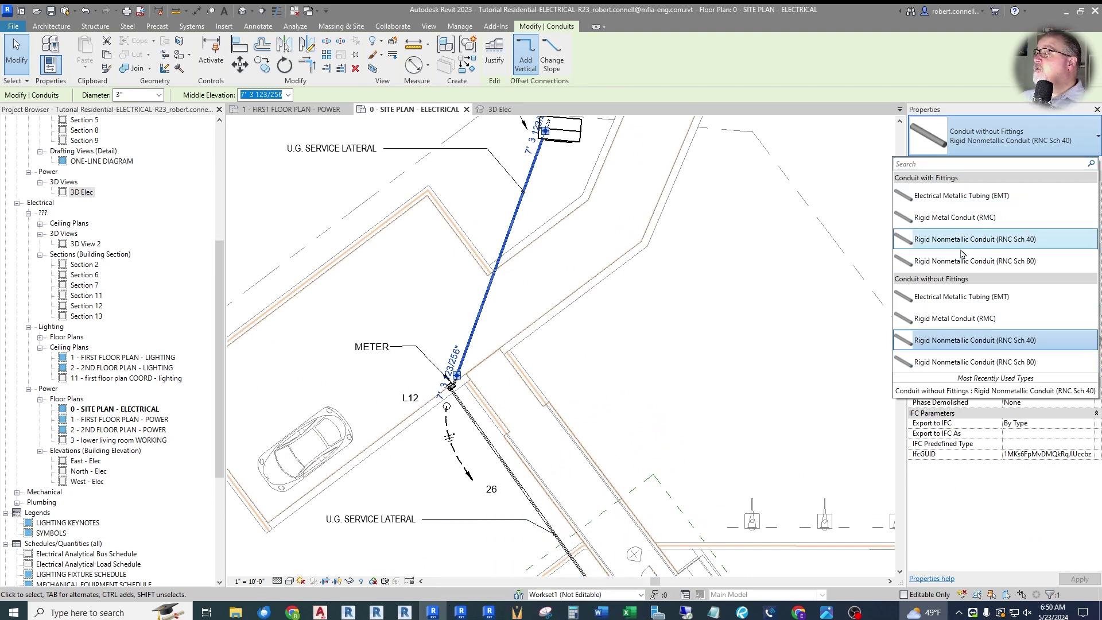
click(572, 267)
scroll(482, 356, down, 5)
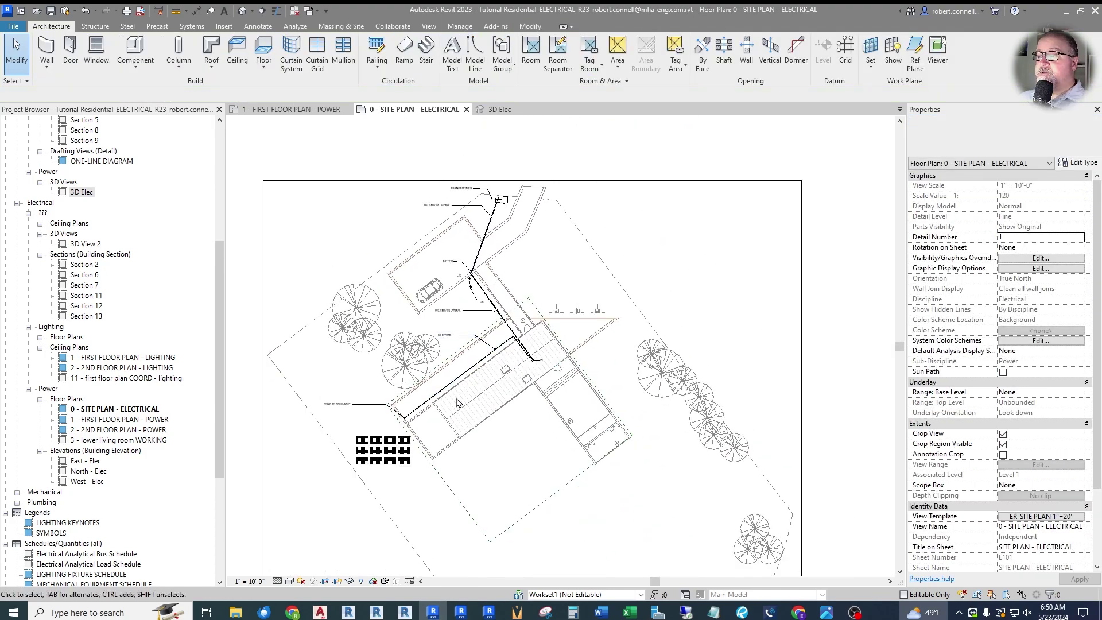
scroll(457, 402, up, 2)
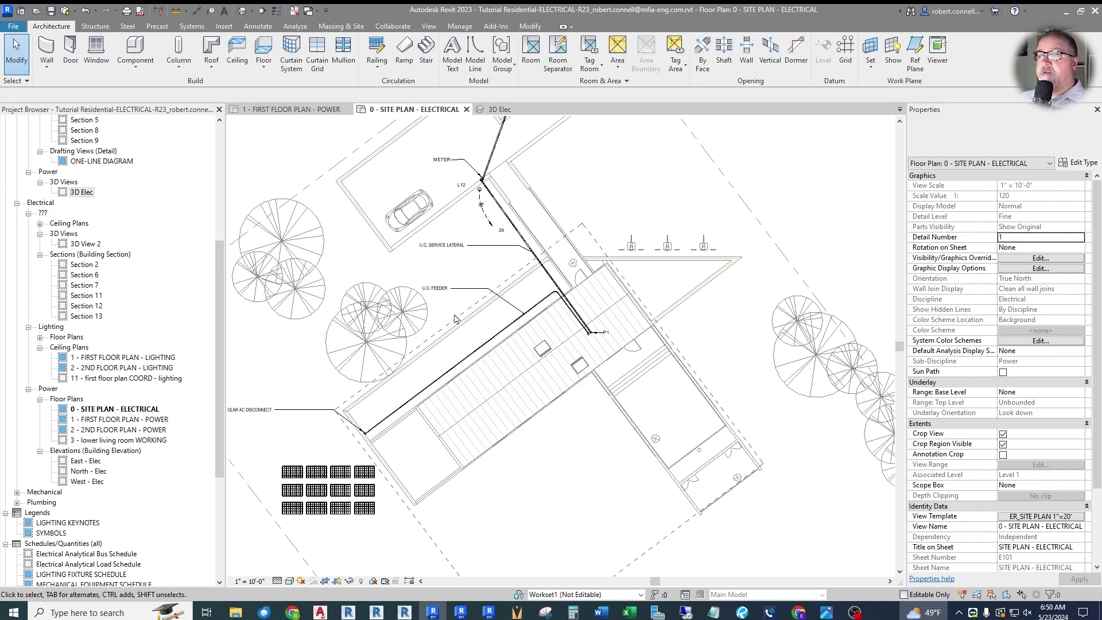
scroll(470, 306, down, 1)
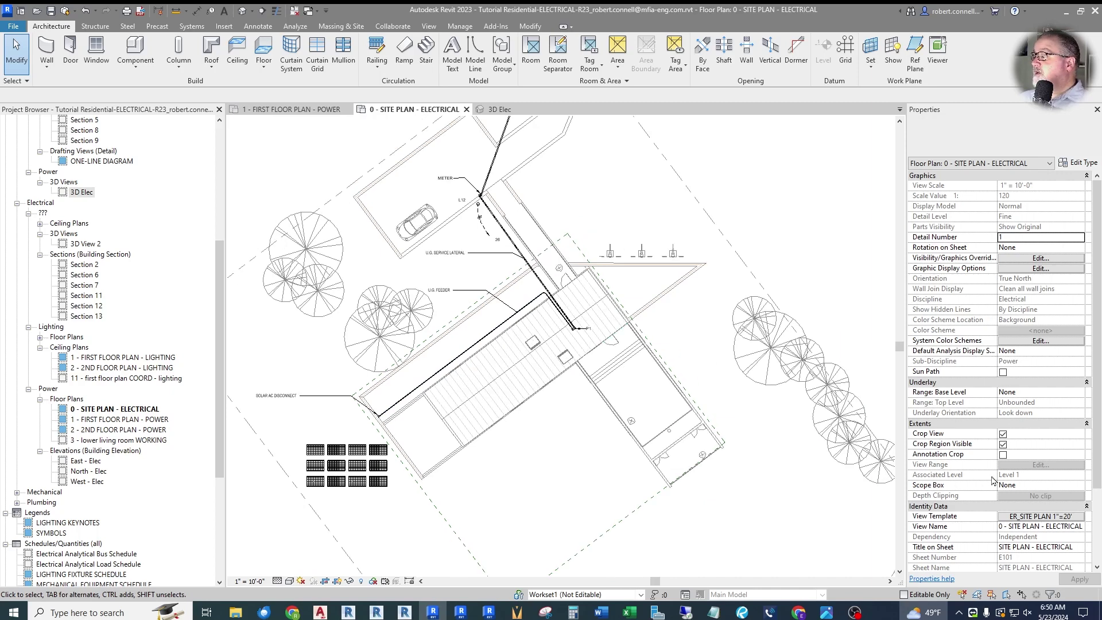
scroll(655, 334, down, 1)
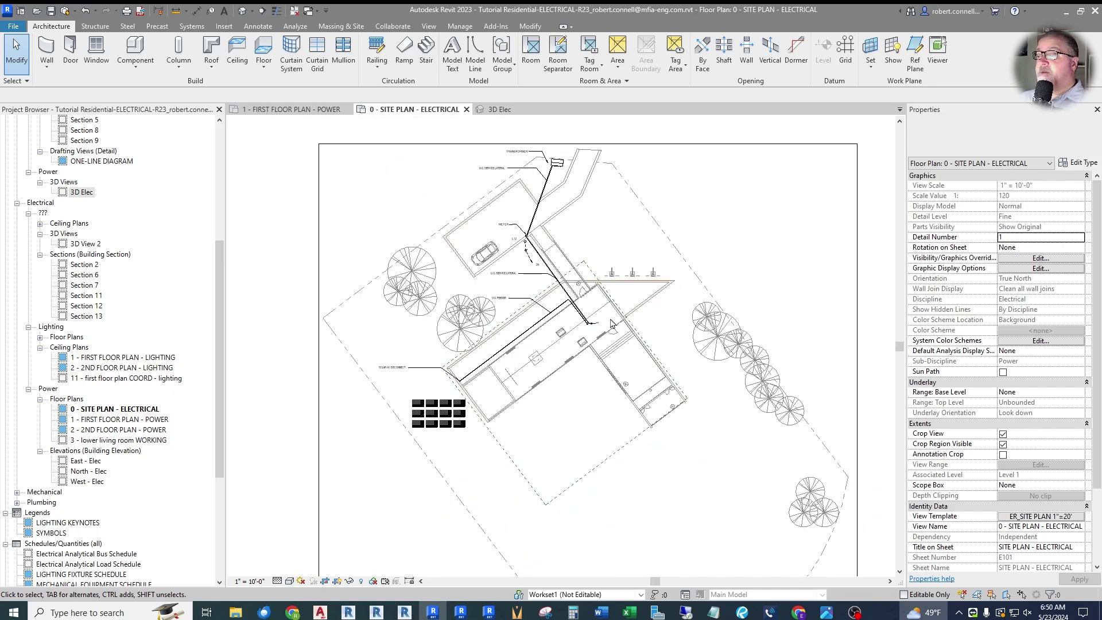
scroll(470, 379, up, 5)
Inspect the solar AC disconnect conduit, then open the site plan's view template settings
click(475, 365)
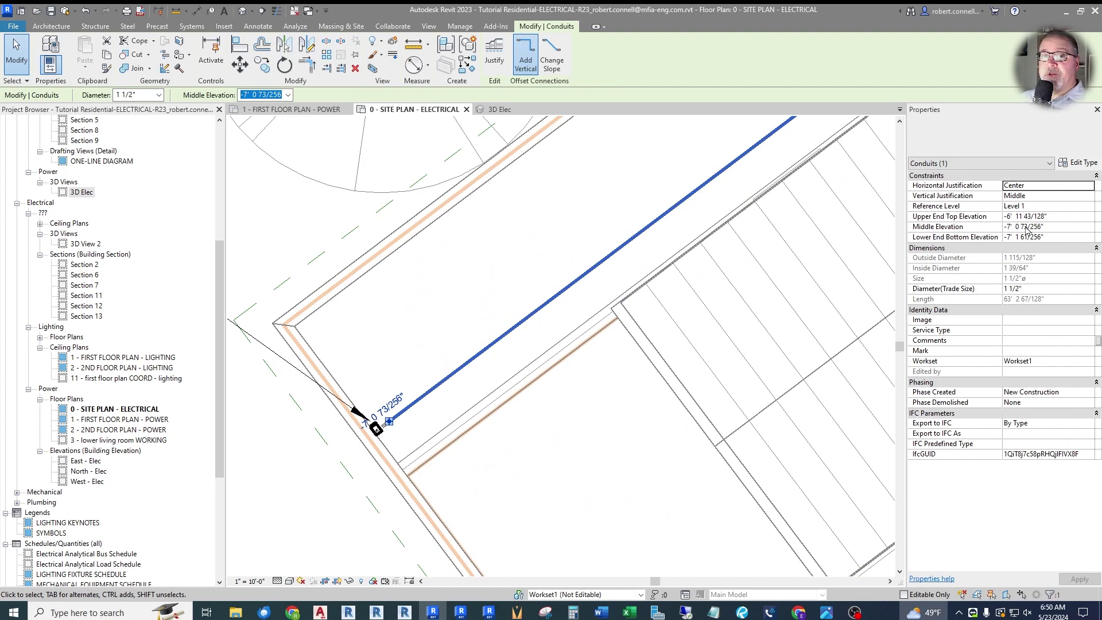
key(Escape)
scroll(361, 323, down, 5)
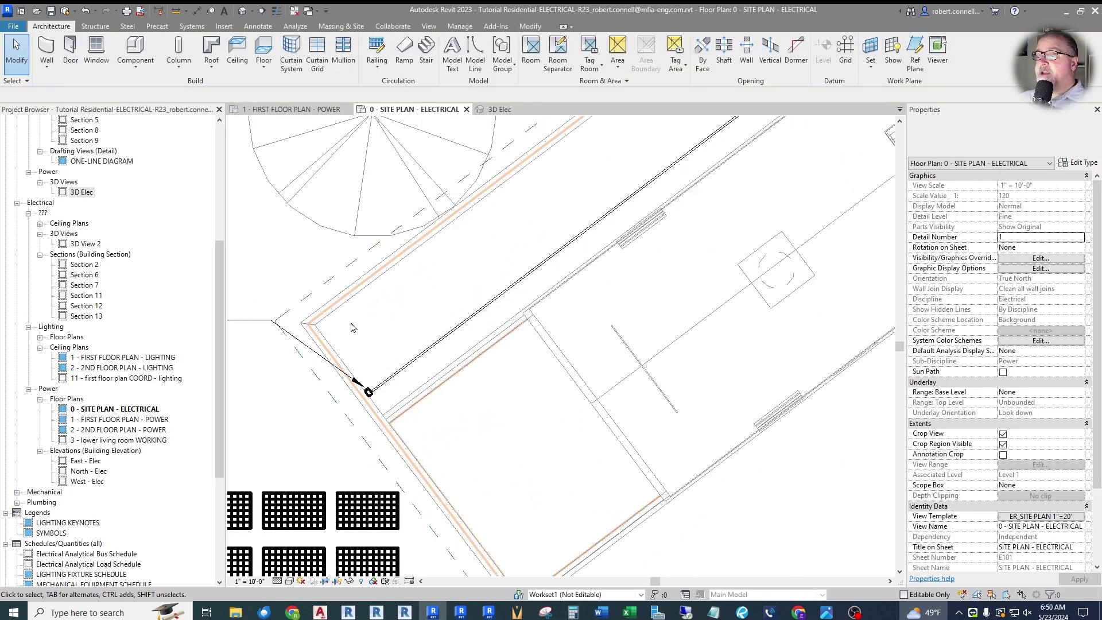
scroll(505, 336, up, 2)
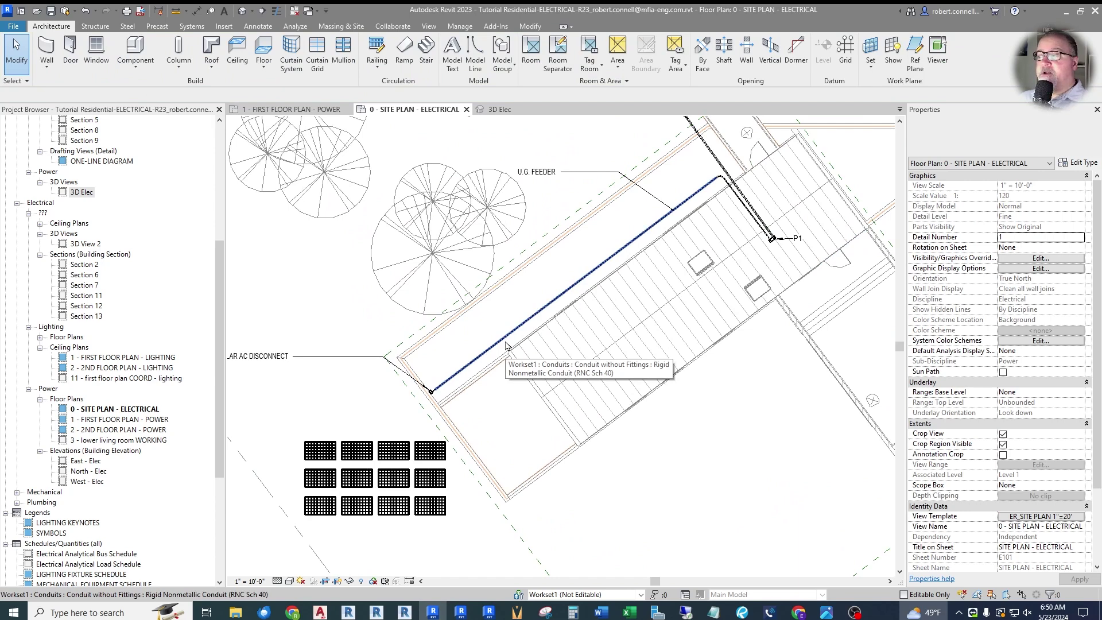
click(1033, 519)
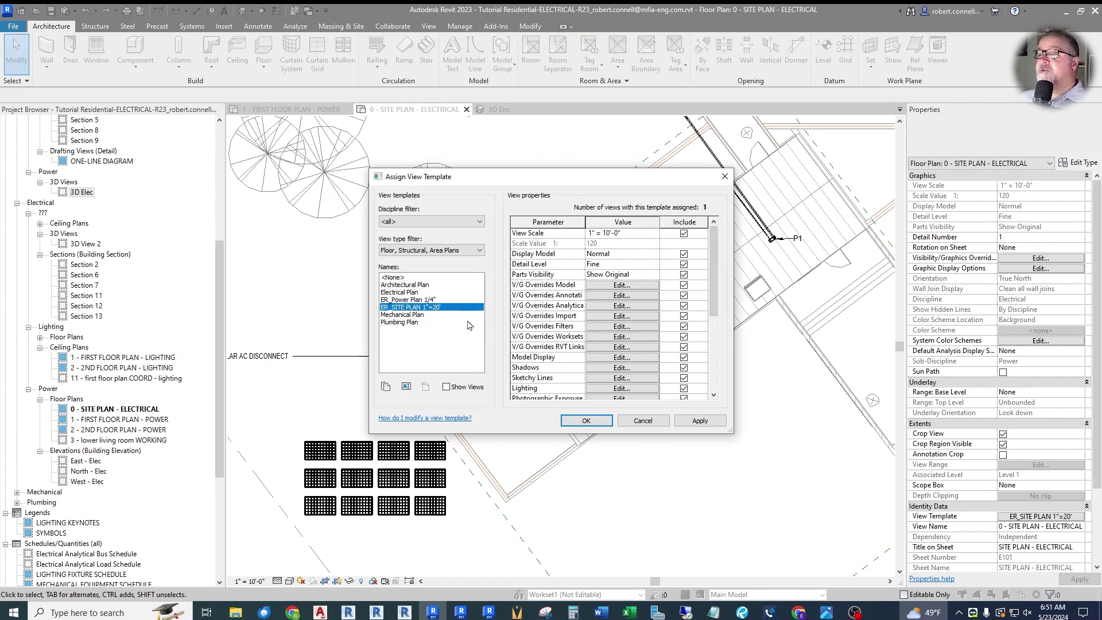
Create a new view filter named UG CONDUITS from the site template's filter overrides
click(613, 326)
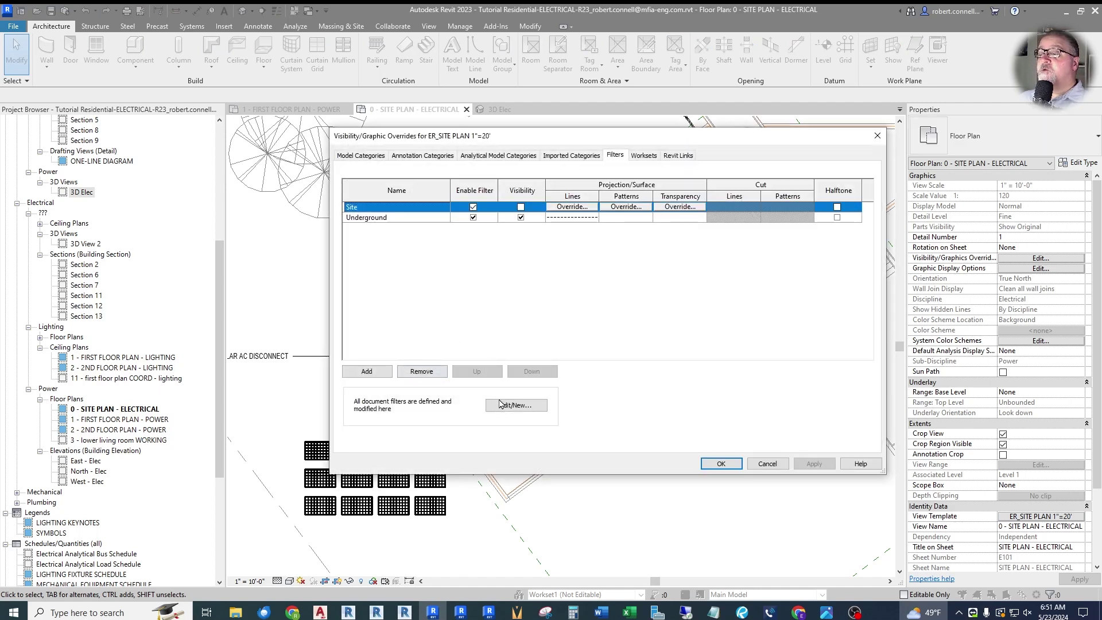
click(498, 406)
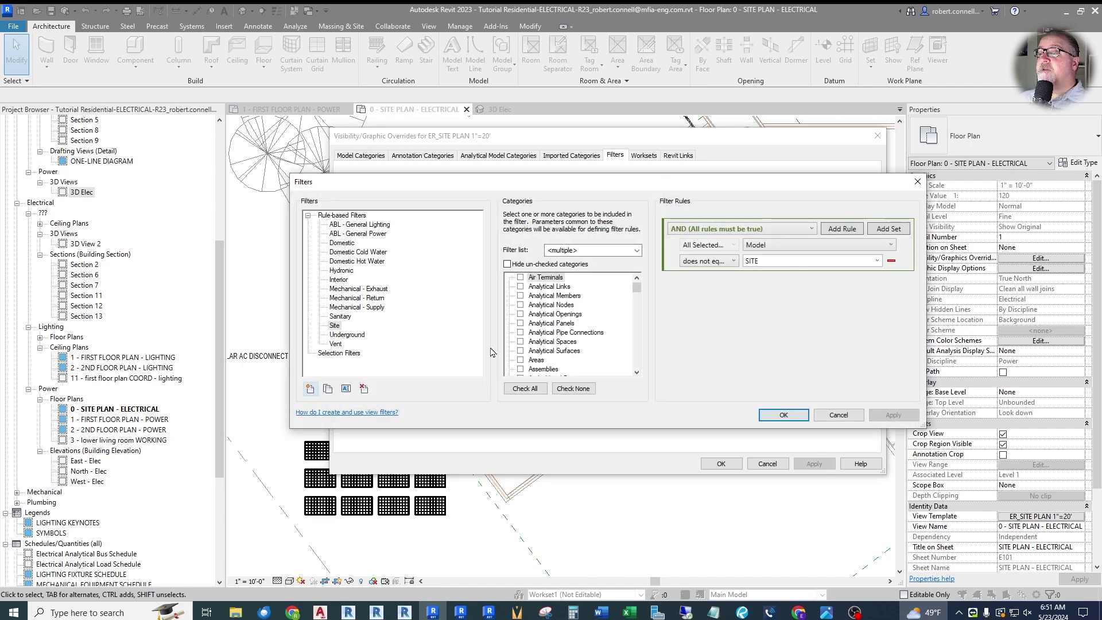
click(309, 388)
text(UG CONDUITS)
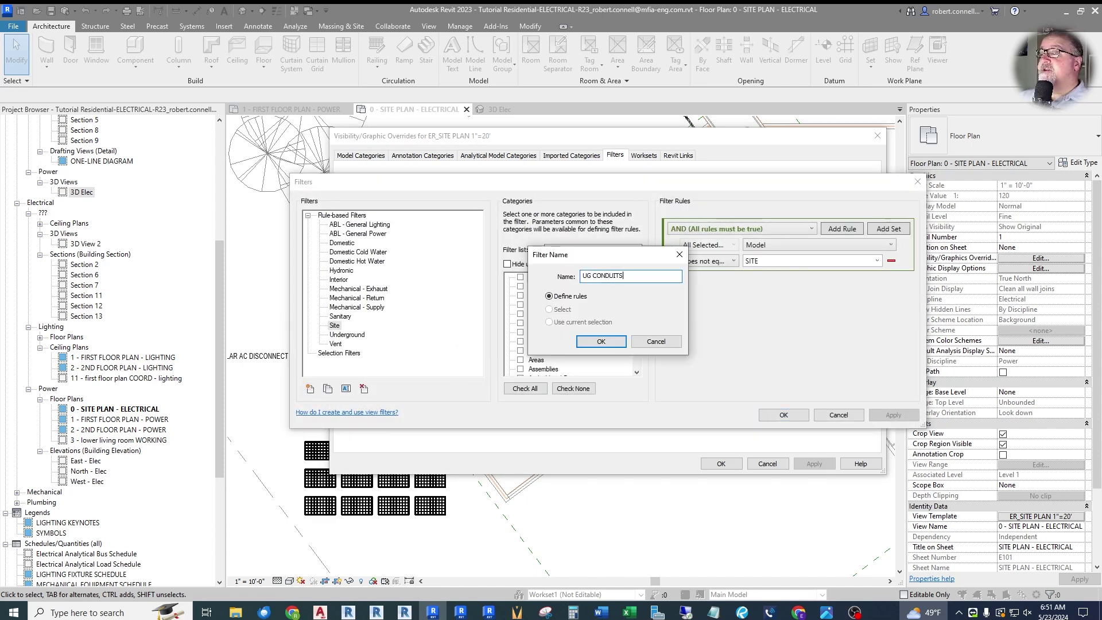
key(Return)
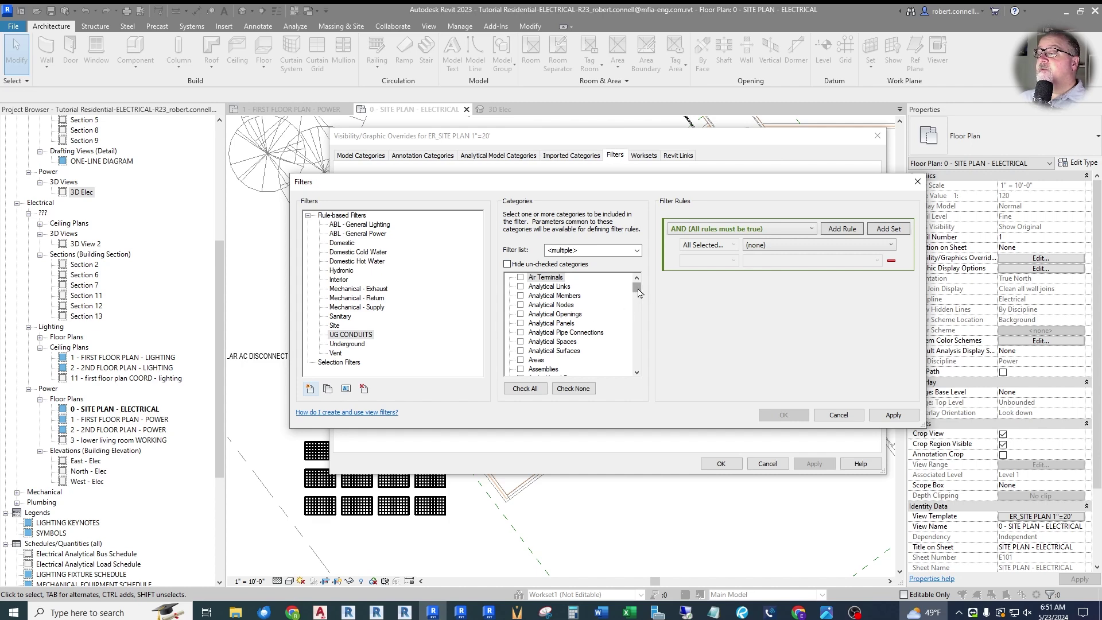
Check the Conduits category for the UG CONDUITS filter
drag(638, 293, 638, 306)
click(539, 286)
scroll(586, 293, up, 1)
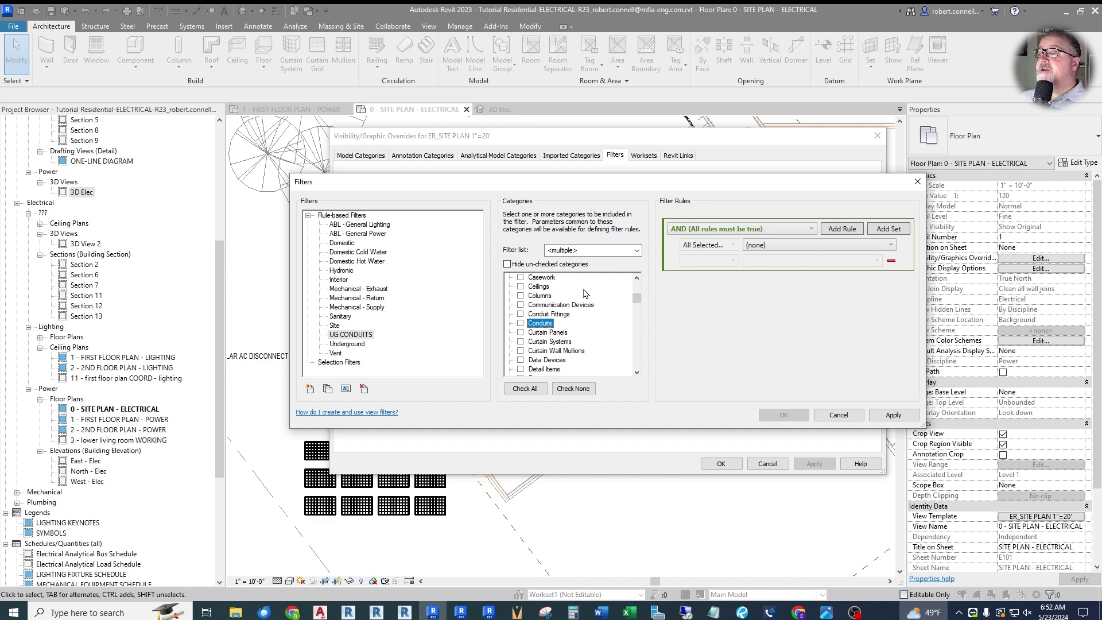
scroll(539, 317, down, 1)
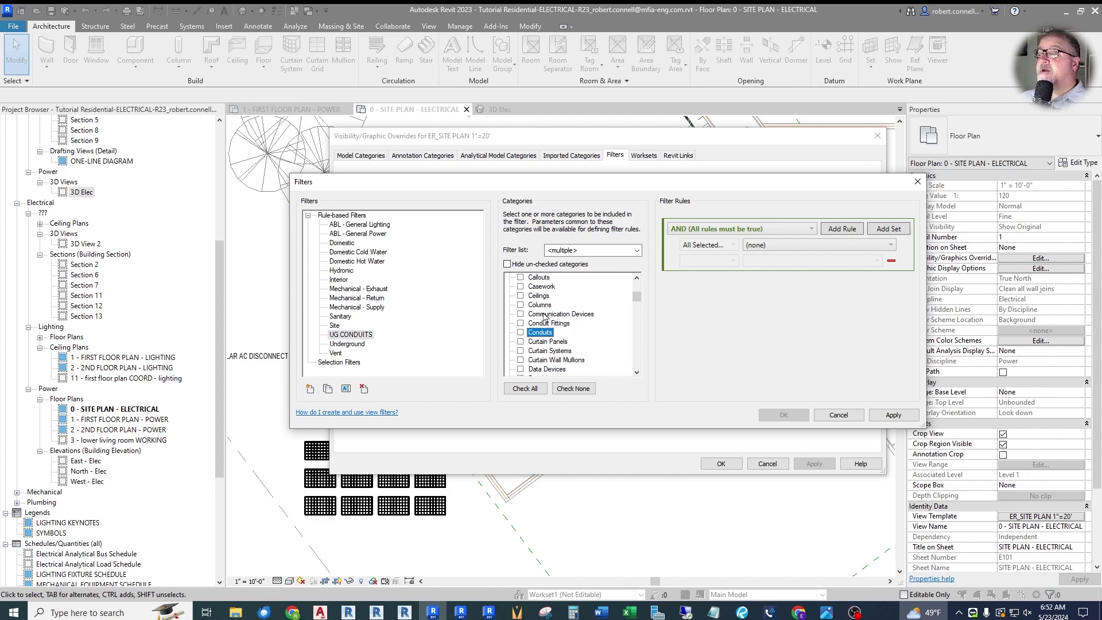
click(520, 313)
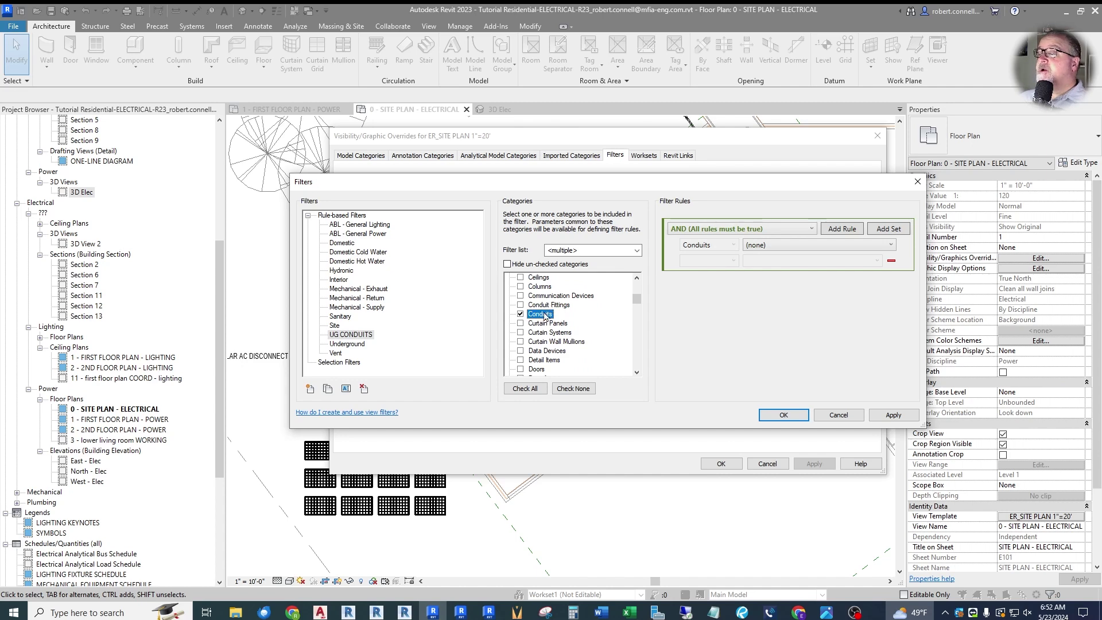
Give UG CONDUITS the rule Upper End Top Elevation is less than 0 and save it
click(889, 245)
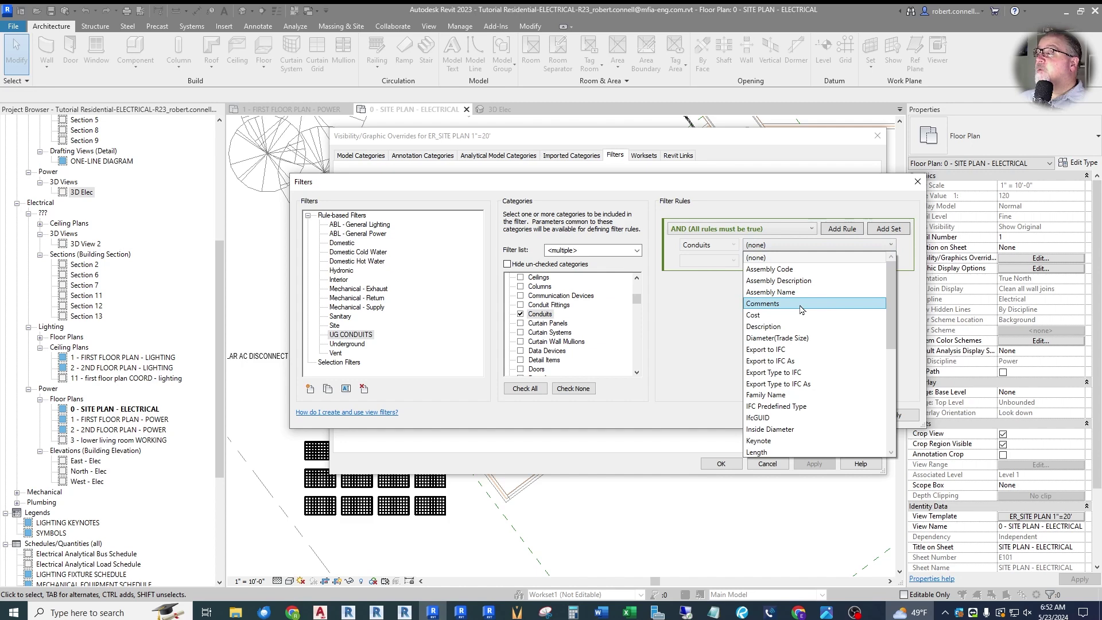
scroll(801, 310, down, 3)
scroll(801, 310, up, 3)
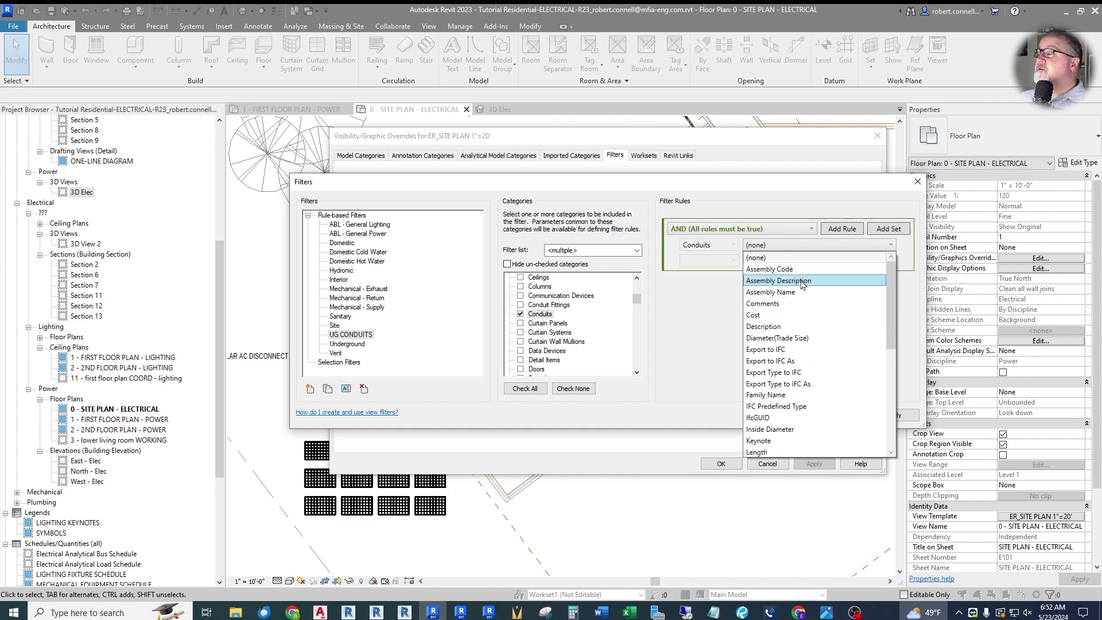
scroll(801, 309, down, 3)
scroll(791, 351, down, 2)
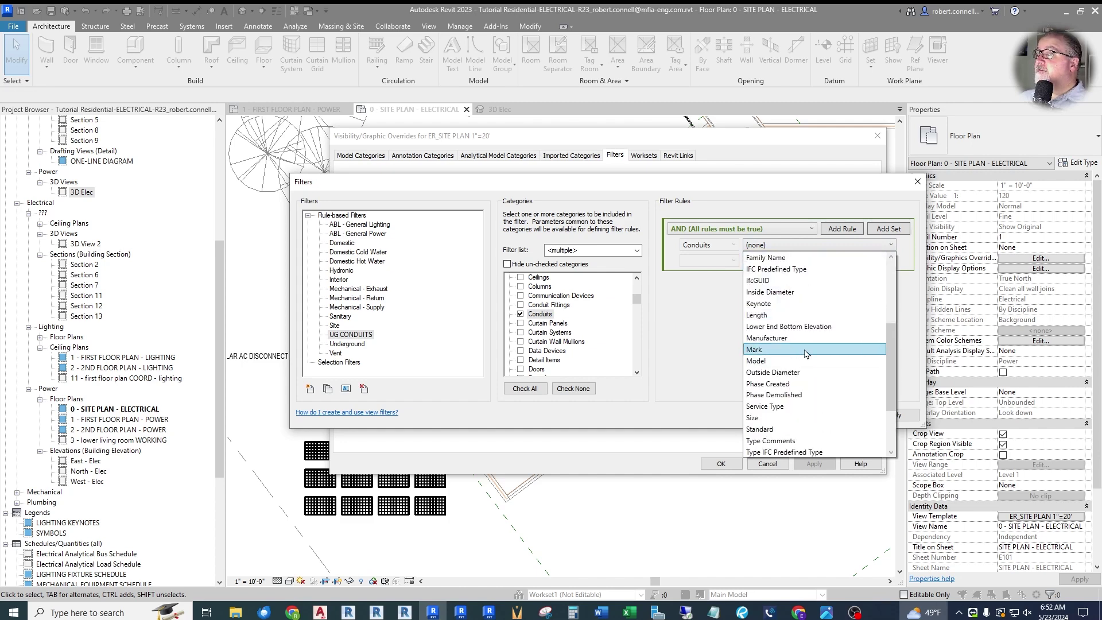
scroll(802, 370, down, 2)
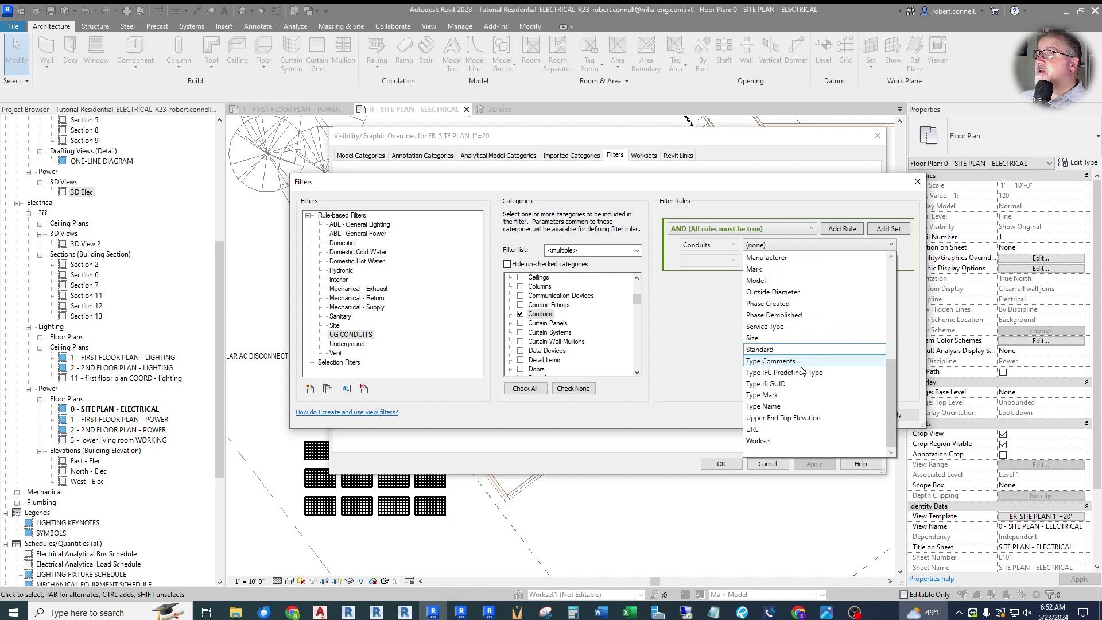
click(776, 419)
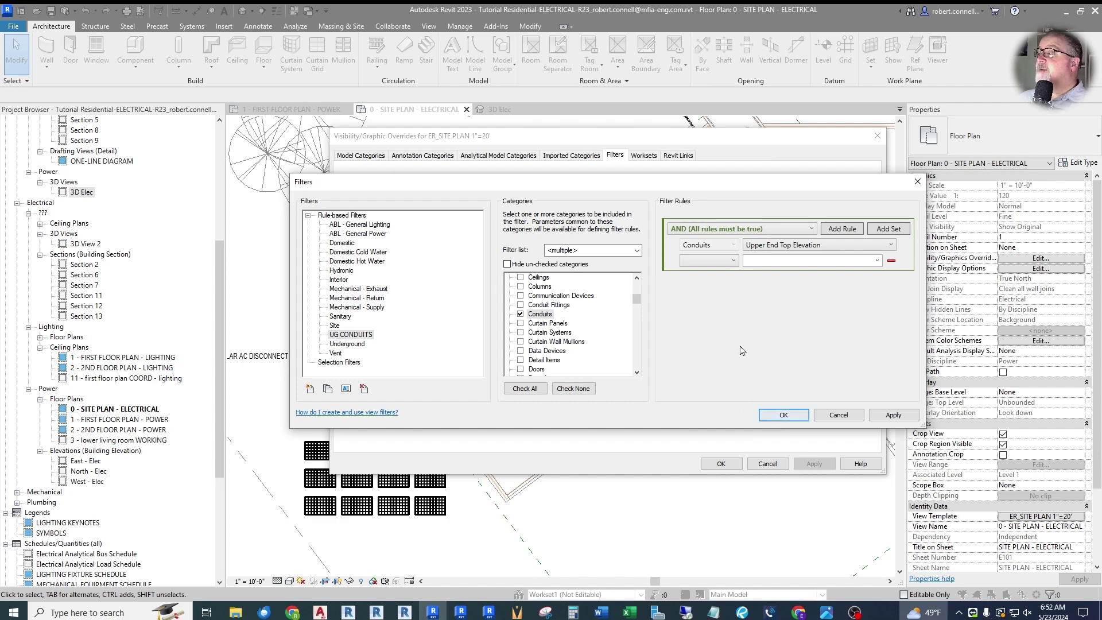
click(733, 260)
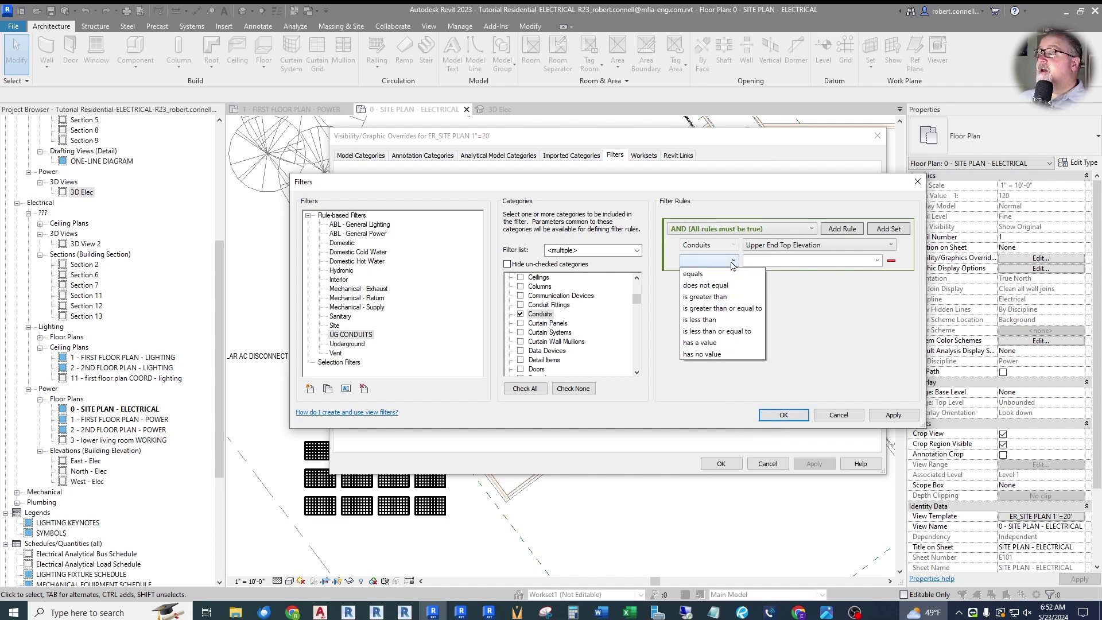
click(707, 319)
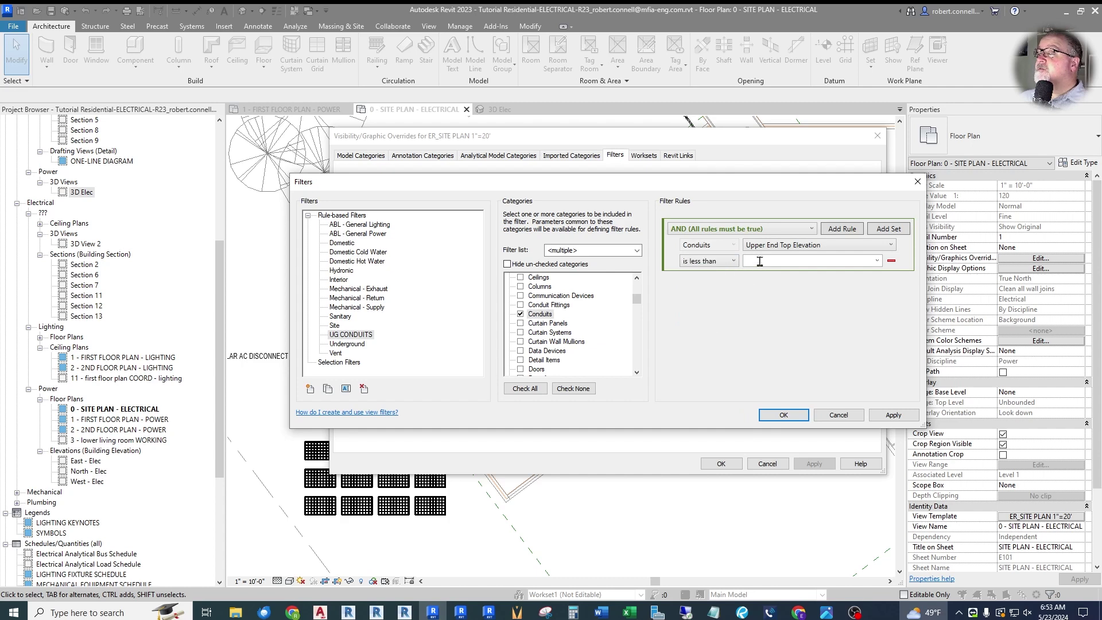
text(0)
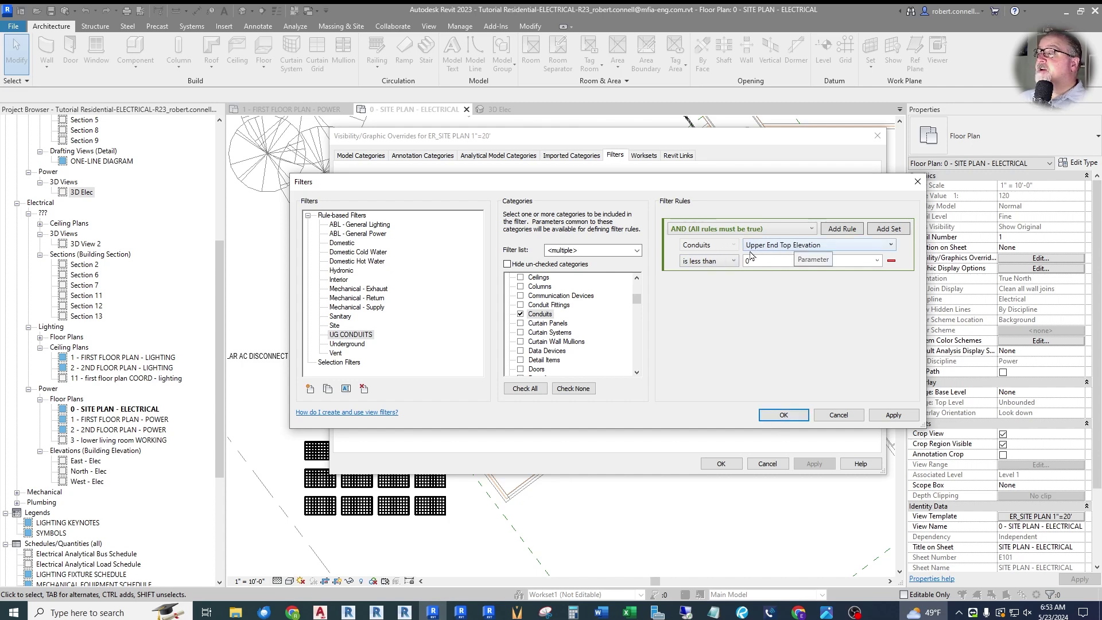
click(781, 415)
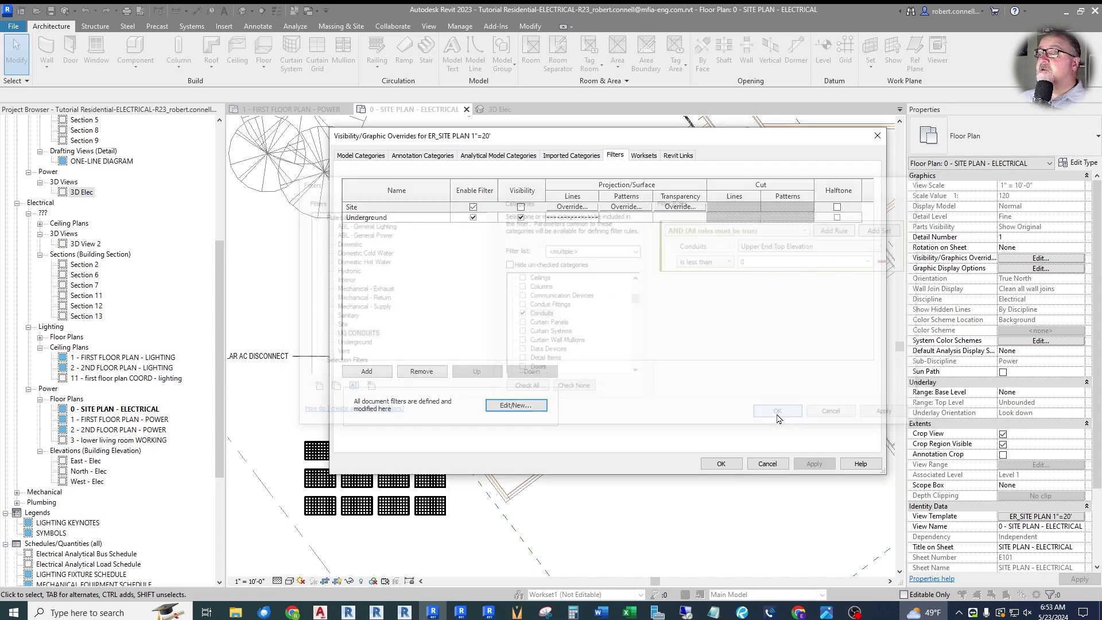
click(380, 372)
Add UG CONDUITS to the site template with a Hidden 1/8" line pattern override
click(583, 355)
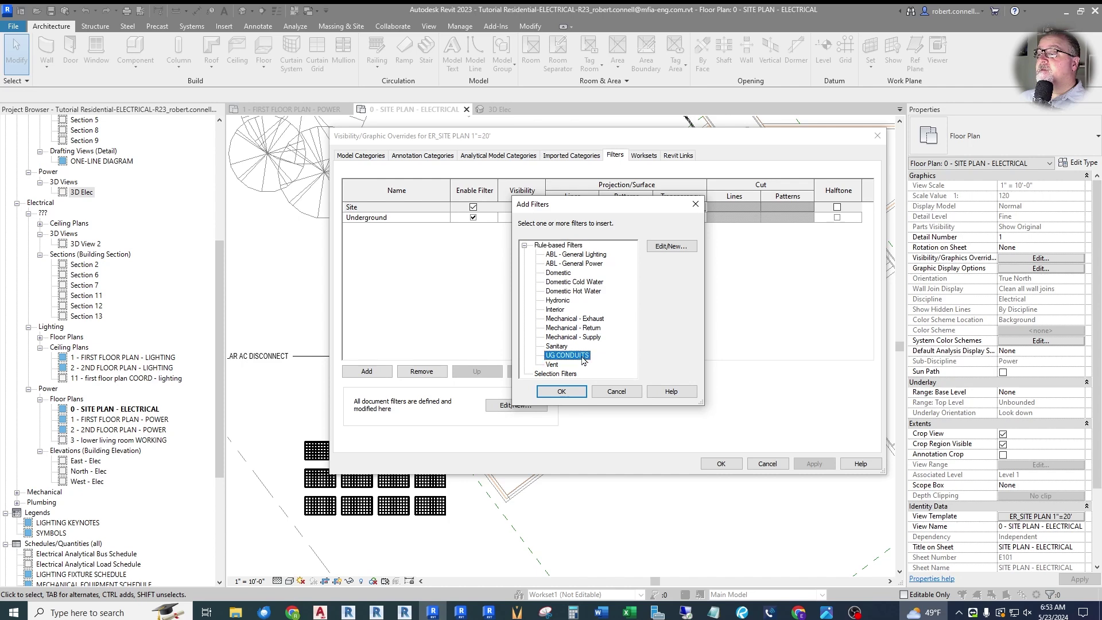
click(566, 391)
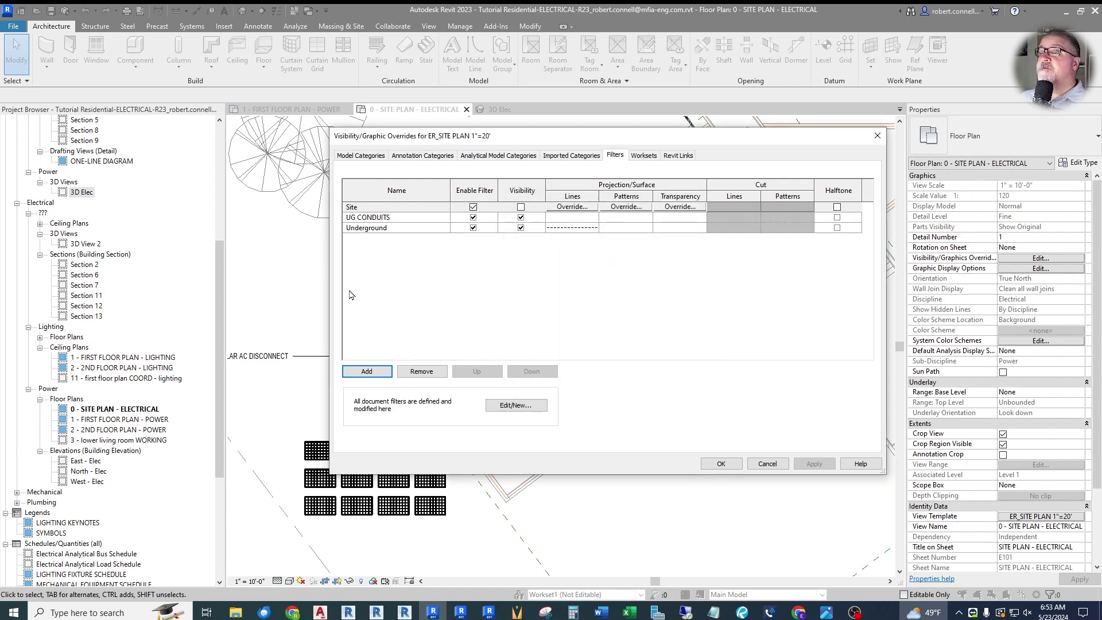
click(585, 220)
click(584, 217)
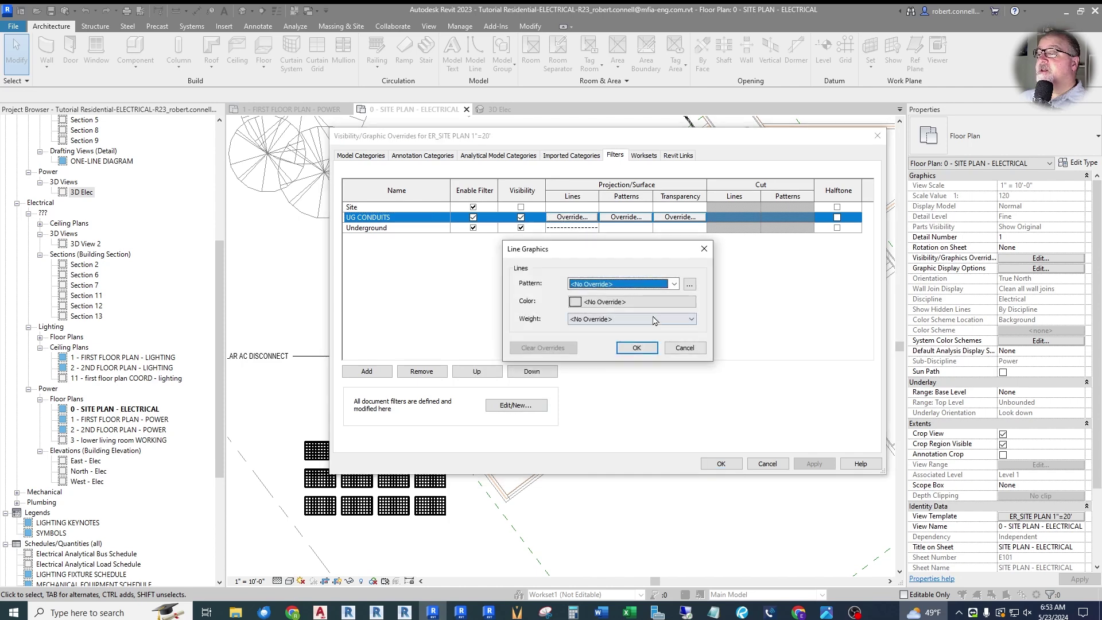
click(674, 283)
drag(673, 365, 672, 470)
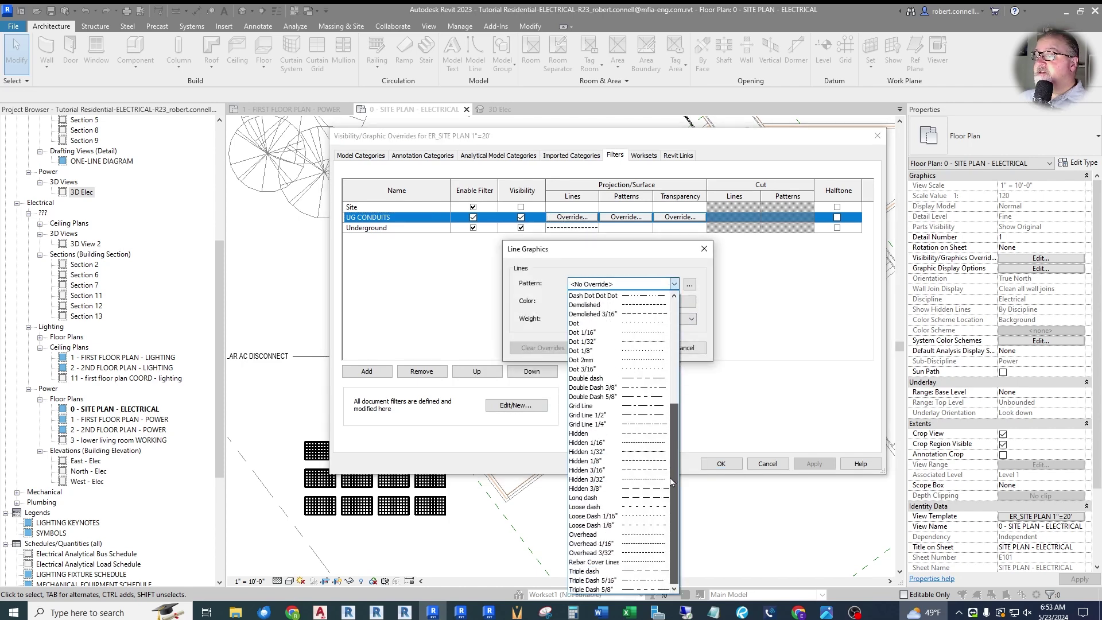
click(638, 460)
click(637, 347)
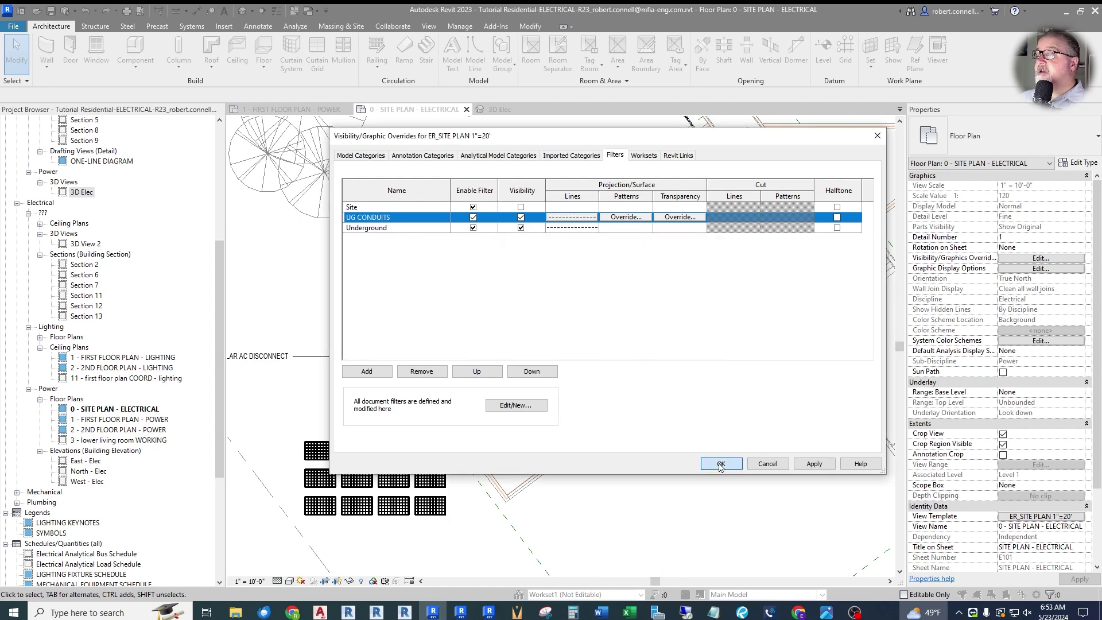
click(720, 464)
click(602, 424)
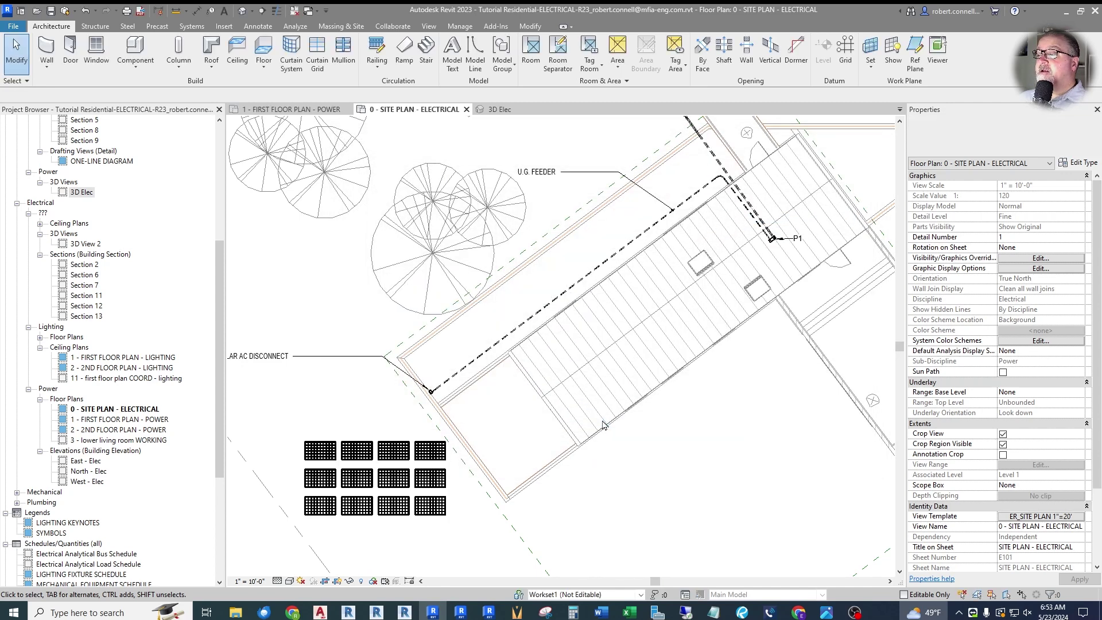
Zoom over the site plan to check the dashed service lateral and feeder, then start a section
scroll(462, 395, up, 5)
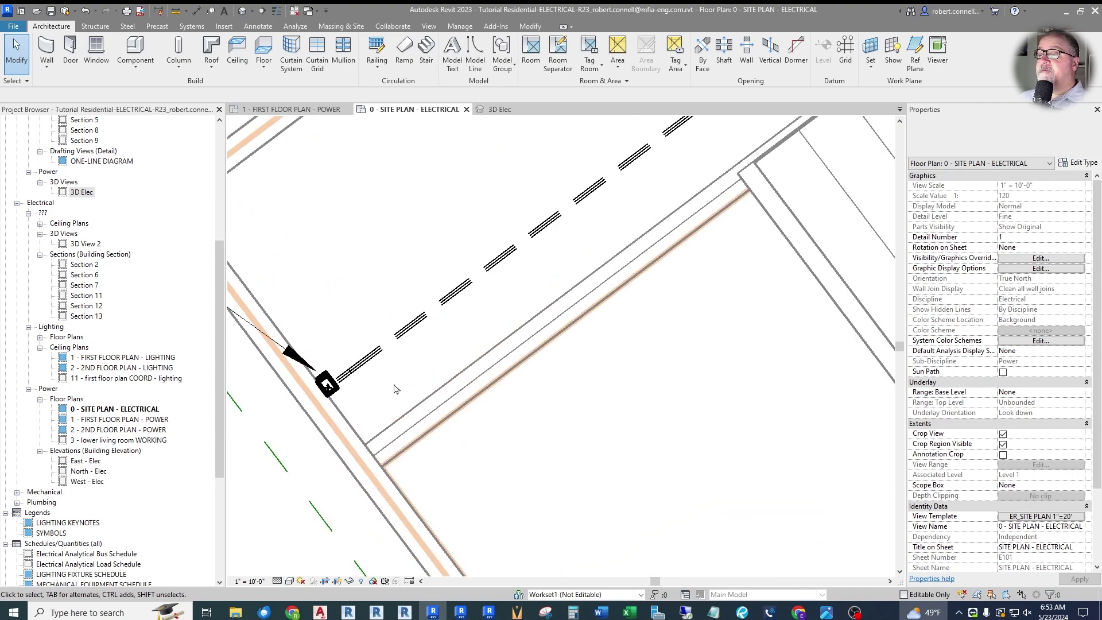
scroll(335, 464, down, 6)
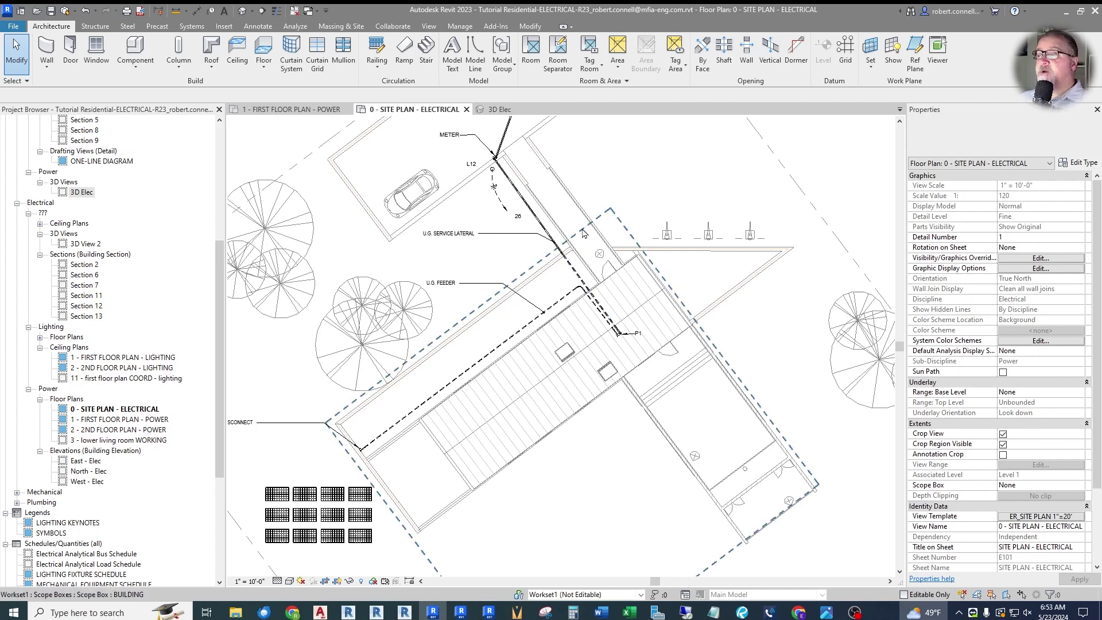
scroll(585, 236, up, 3)
scroll(548, 243, down, 5)
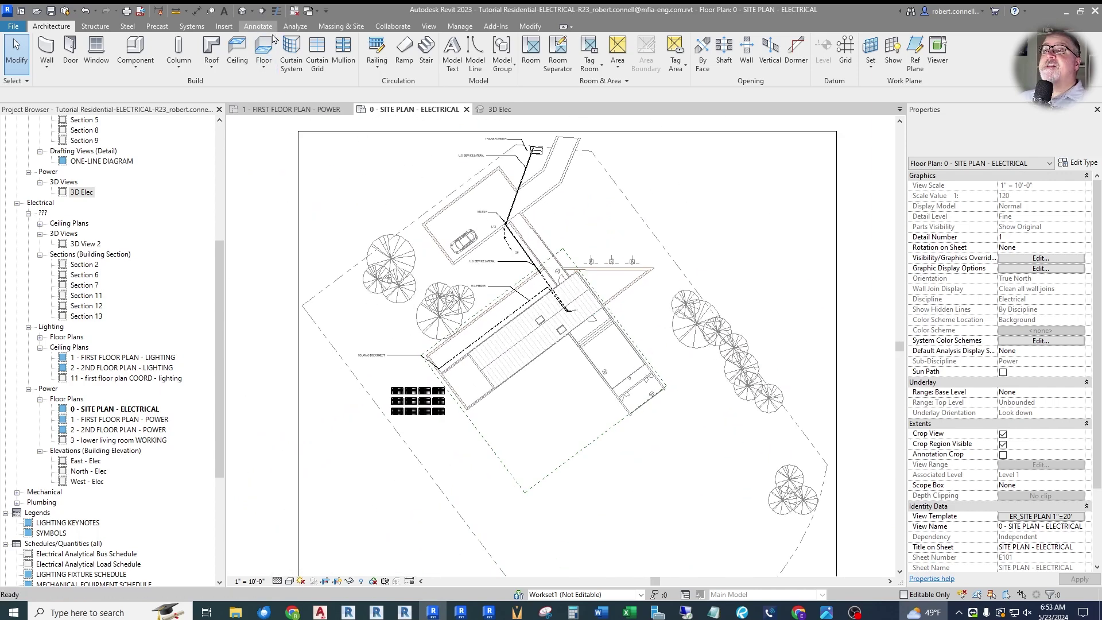
click(262, 11)
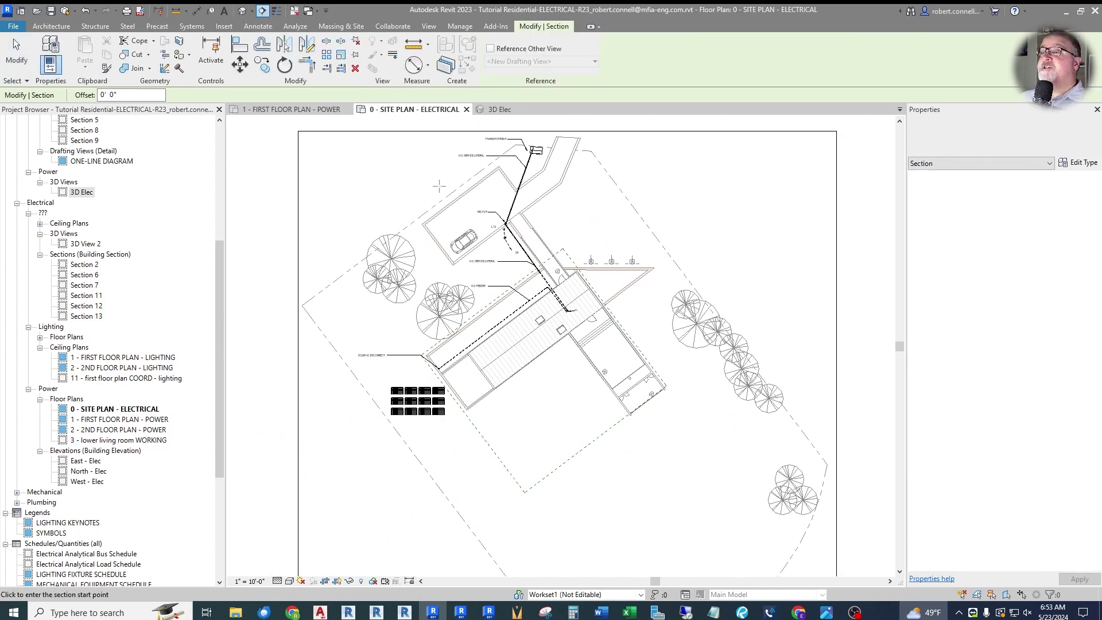
Place Section 14 diagonally across the site plan from upper left toward the transformer
click(436, 173)
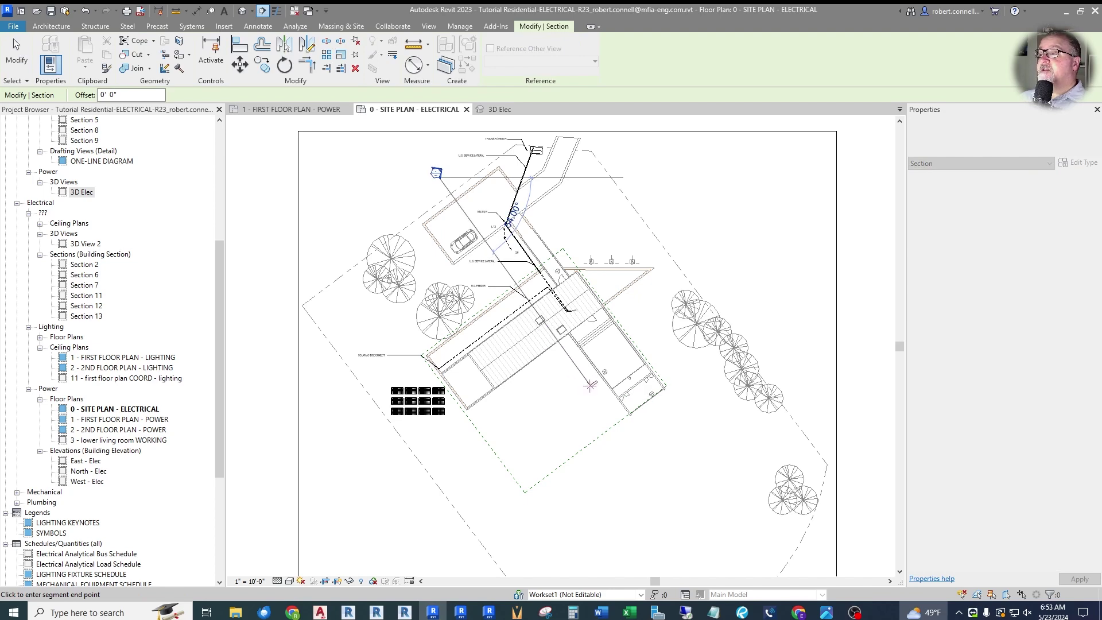
click(591, 384)
key(Escape)
key(Escape)
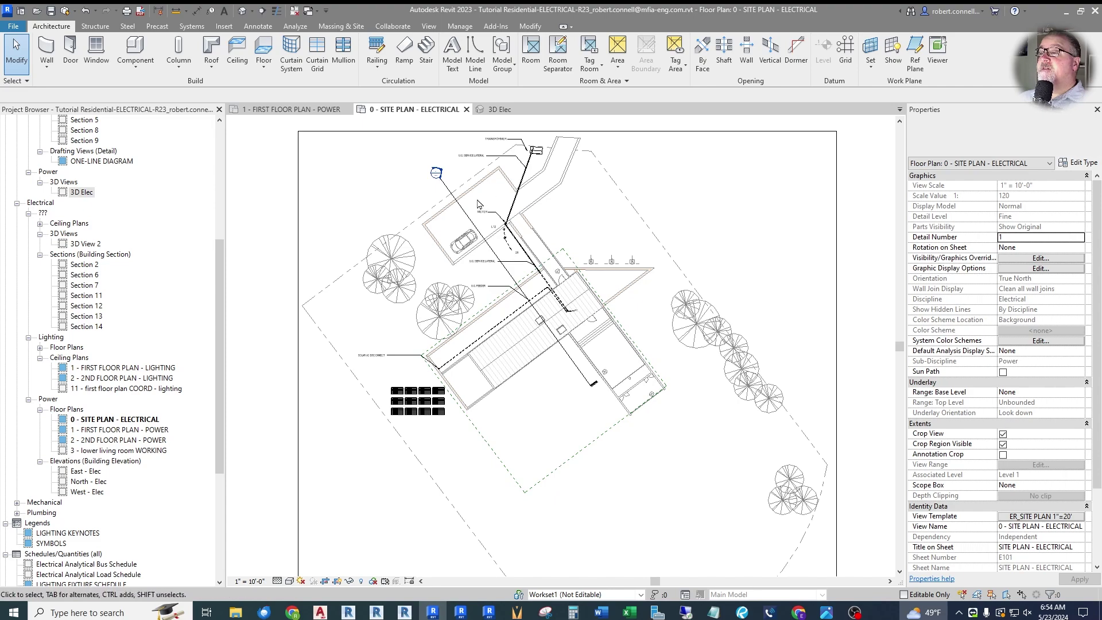
Inspect the 3D Elec model from the right side, then return to the electrical site plan
click(495, 109)
scroll(404, 320, down, 3)
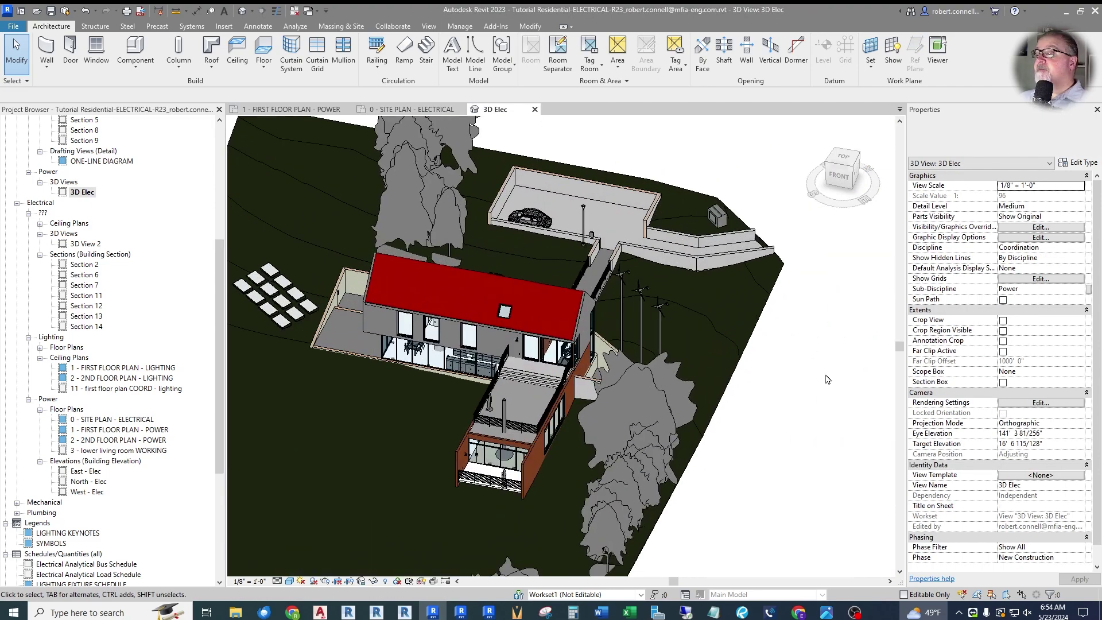
scroll(515, 329, up, 4)
scroll(519, 349, down, 3)
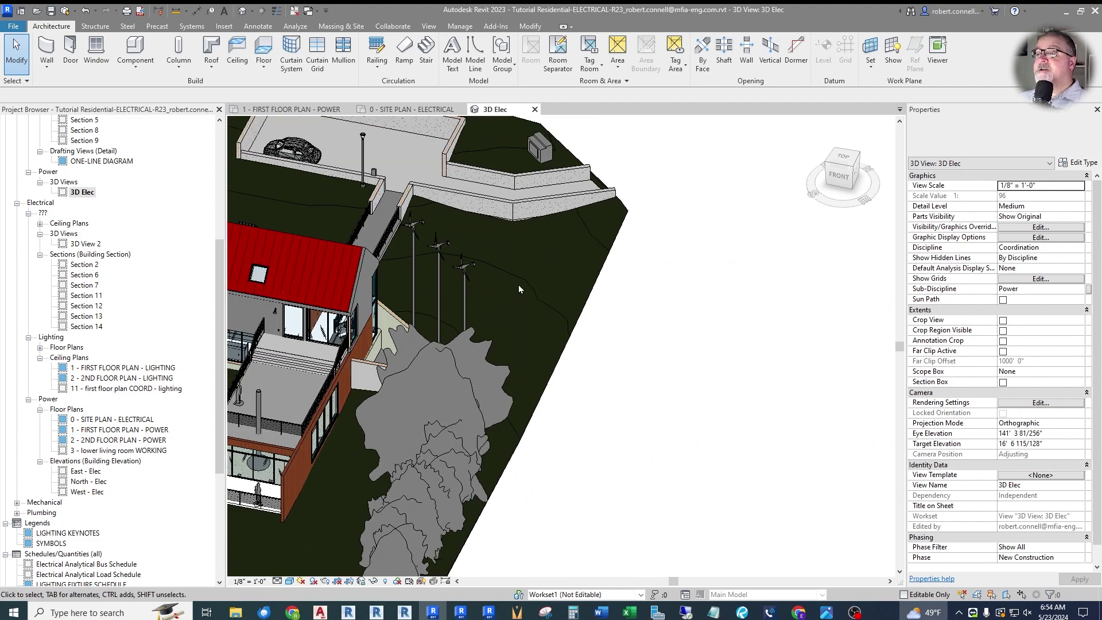
shift+middle_drag(405, 253, 182, 106)
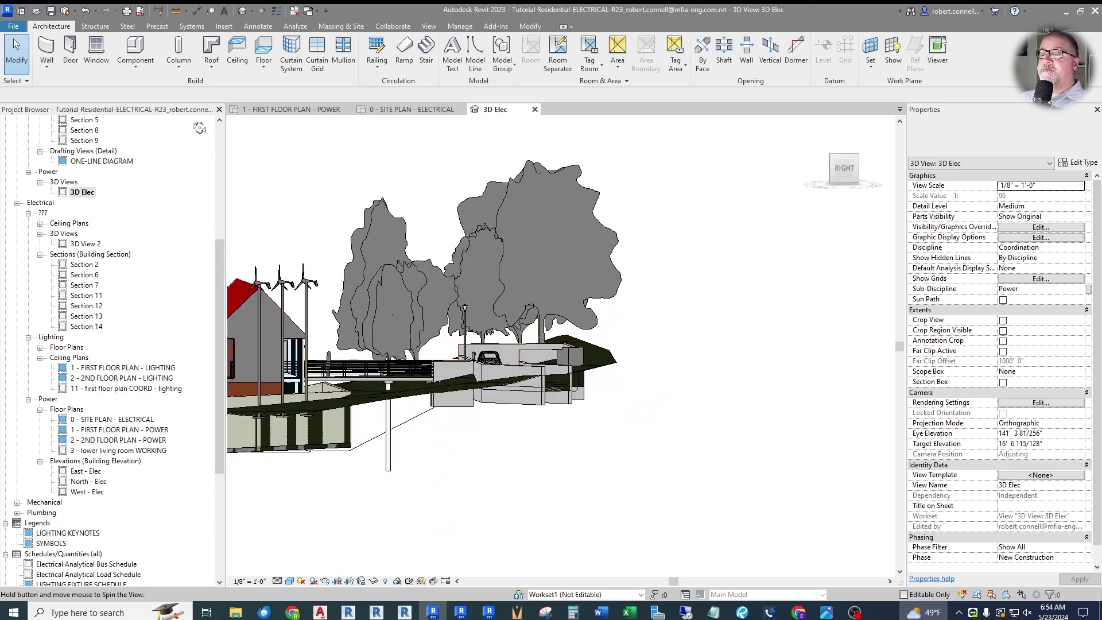
scroll(372, 393, down, 2)
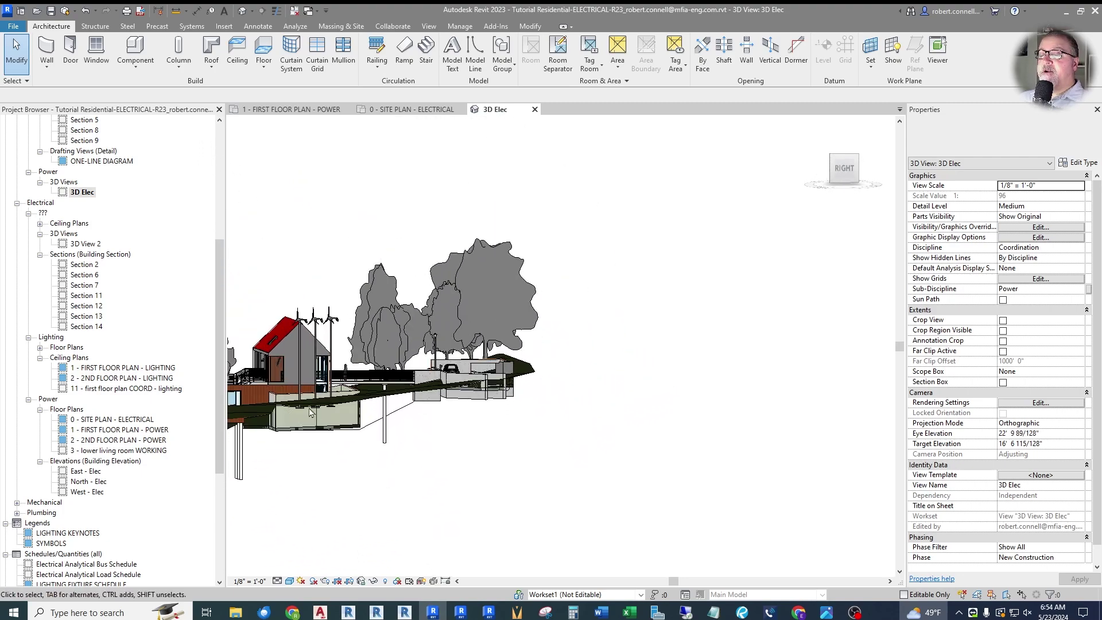
scroll(309, 412, up, 2)
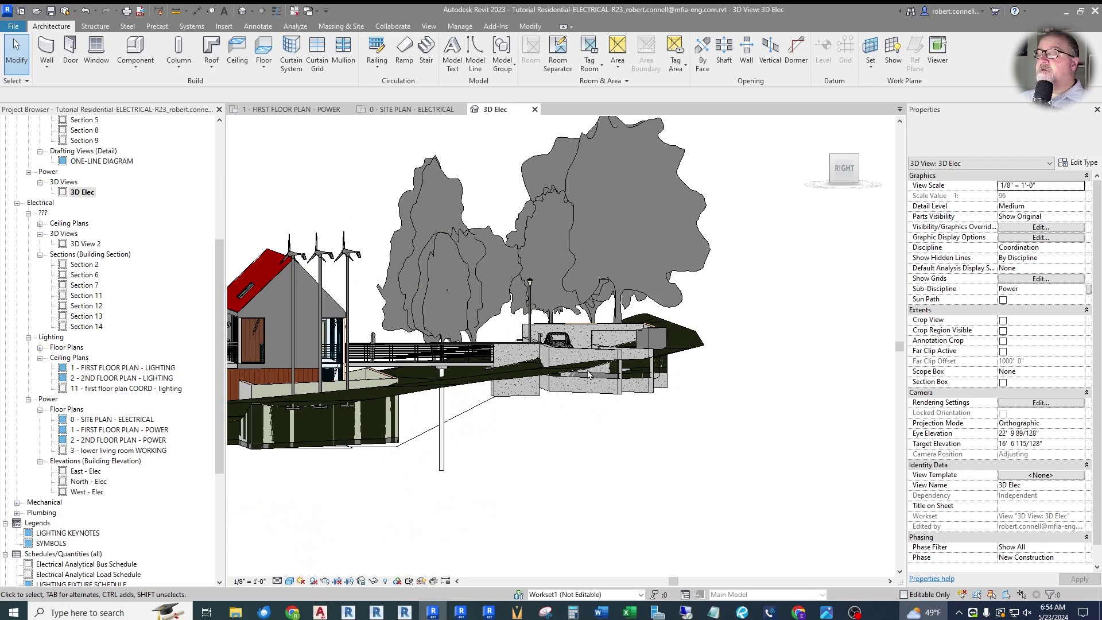
click(402, 109)
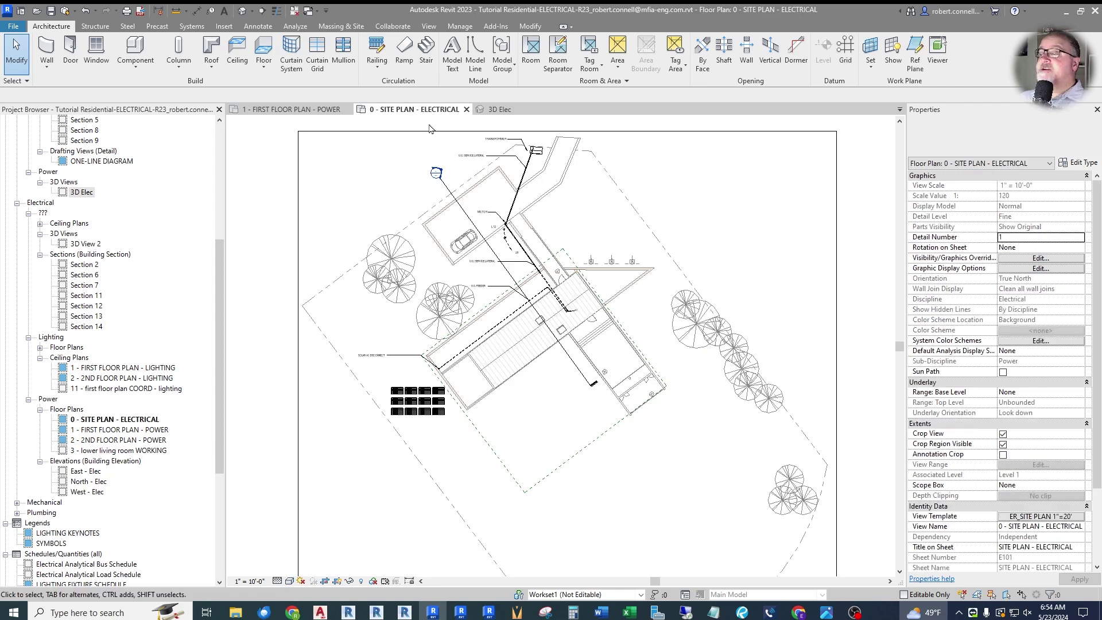
Open Section 14 and apply the ER_SECTION DISTR view template to it
double_click(438, 173)
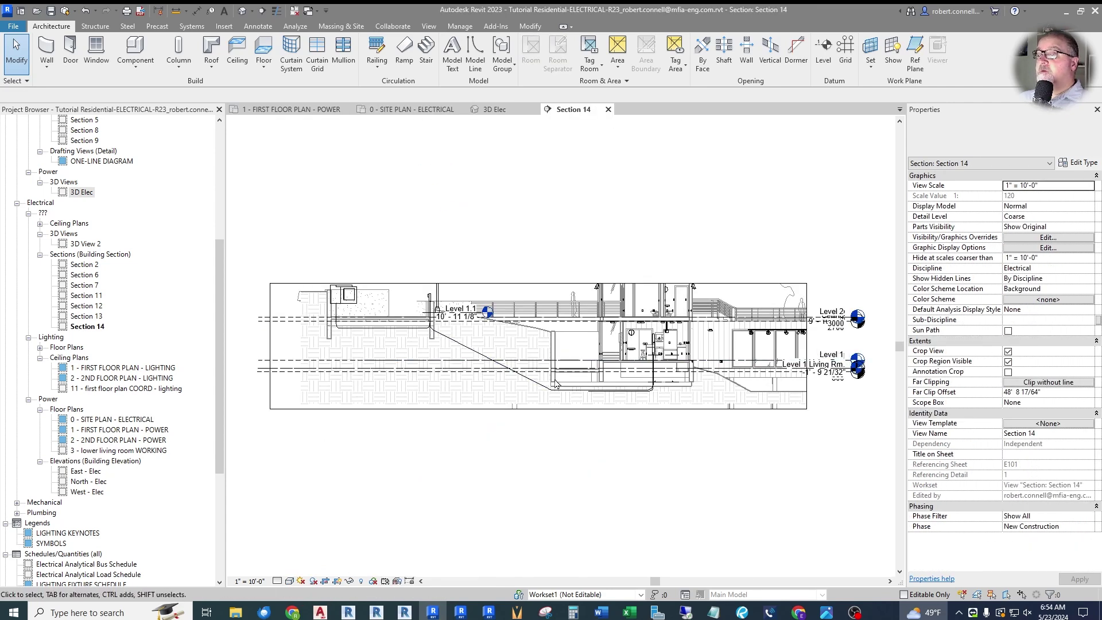
scroll(558, 377, up, 2)
click(1025, 423)
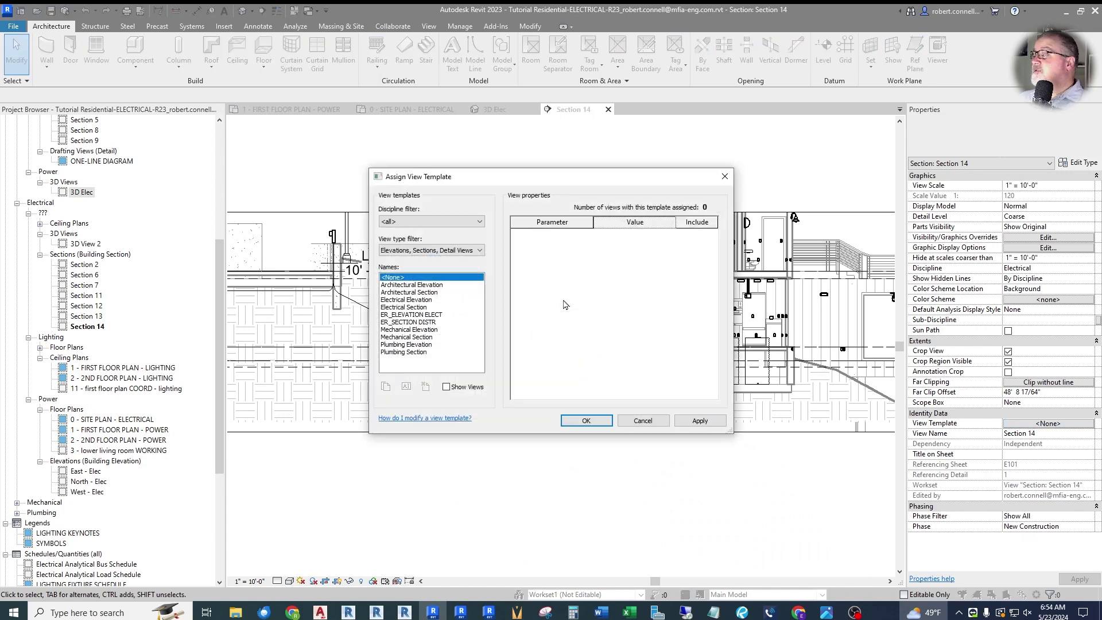
click(420, 323)
click(582, 422)
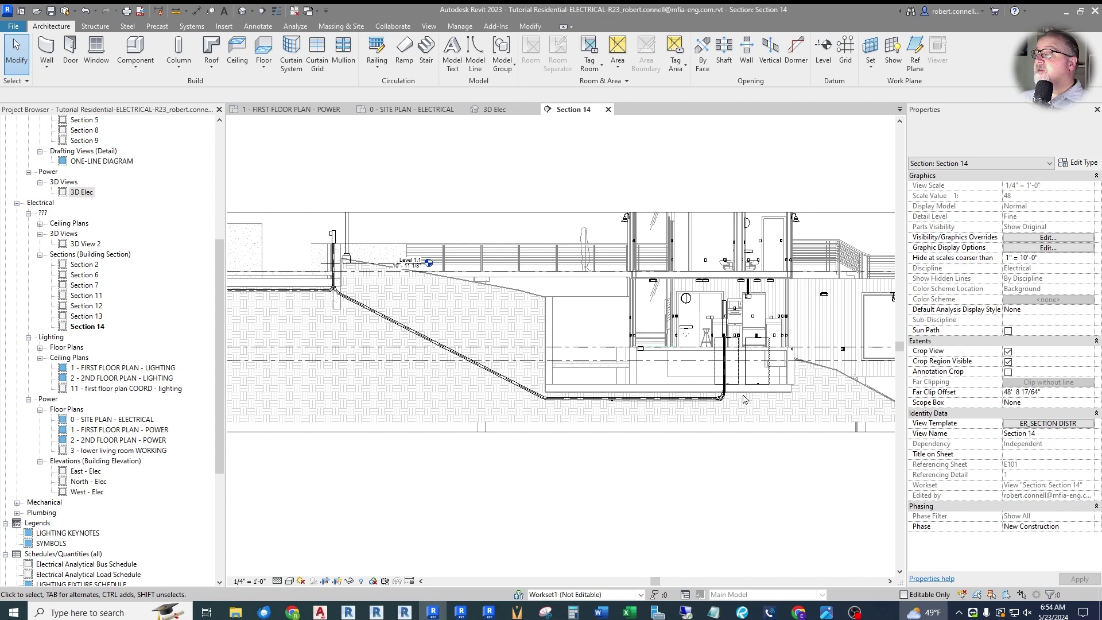
Review the conduit sloping below grade in Section 14, then go back to the site plan
scroll(745, 399, up, 1)
scroll(723, 336, down, 2)
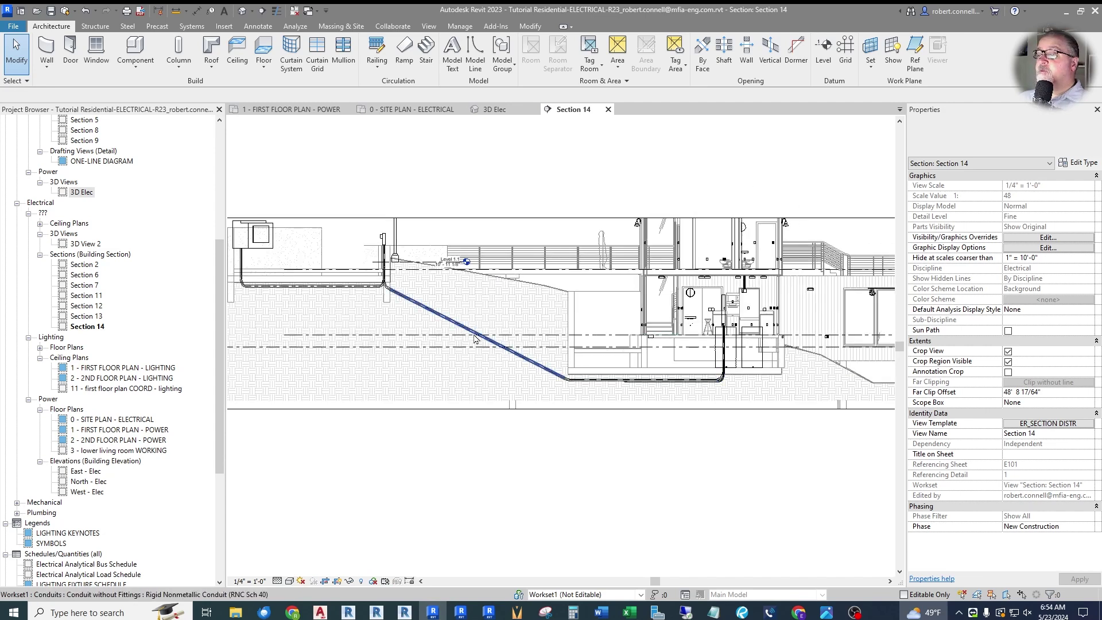
scroll(463, 254, up, 1)
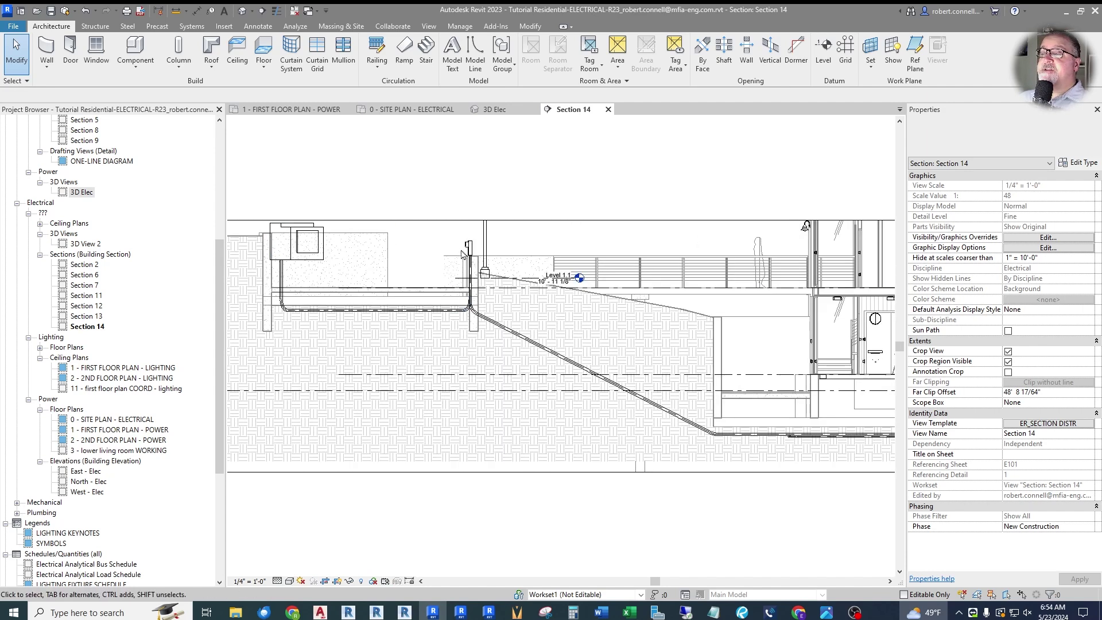
scroll(321, 284, down, 1)
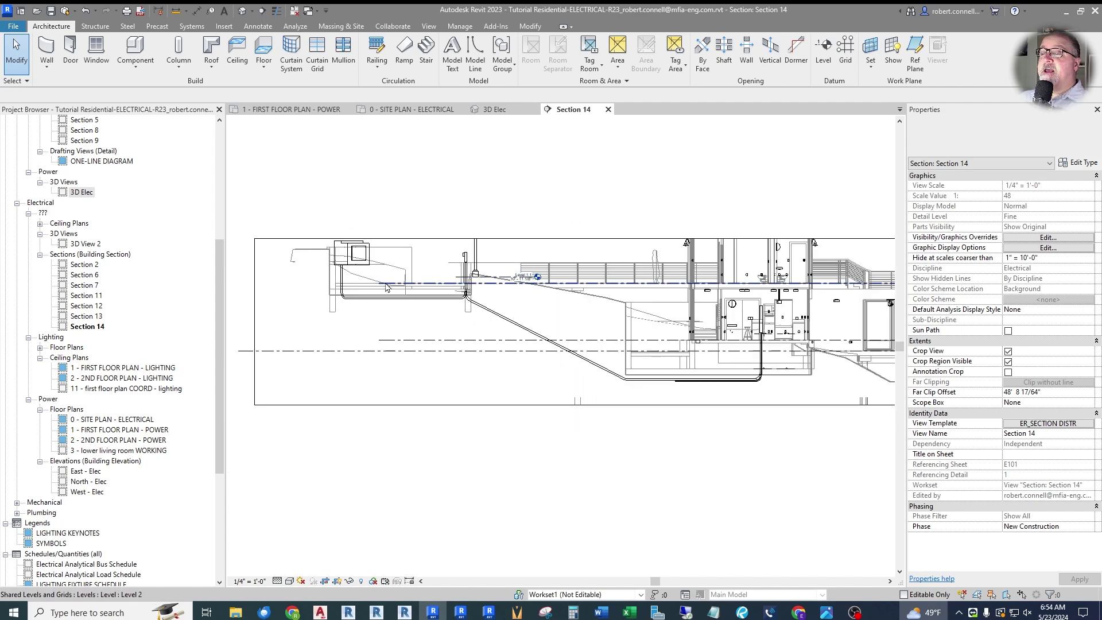
scroll(344, 277, up, 1)
scroll(341, 251, down, 3)
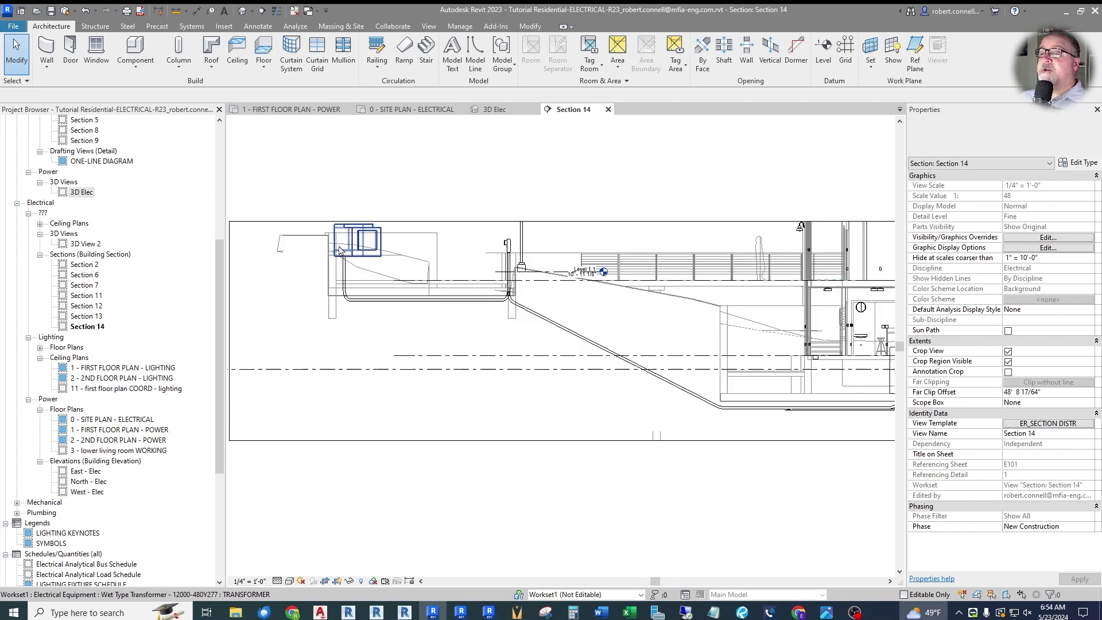
scroll(746, 262, up, 7)
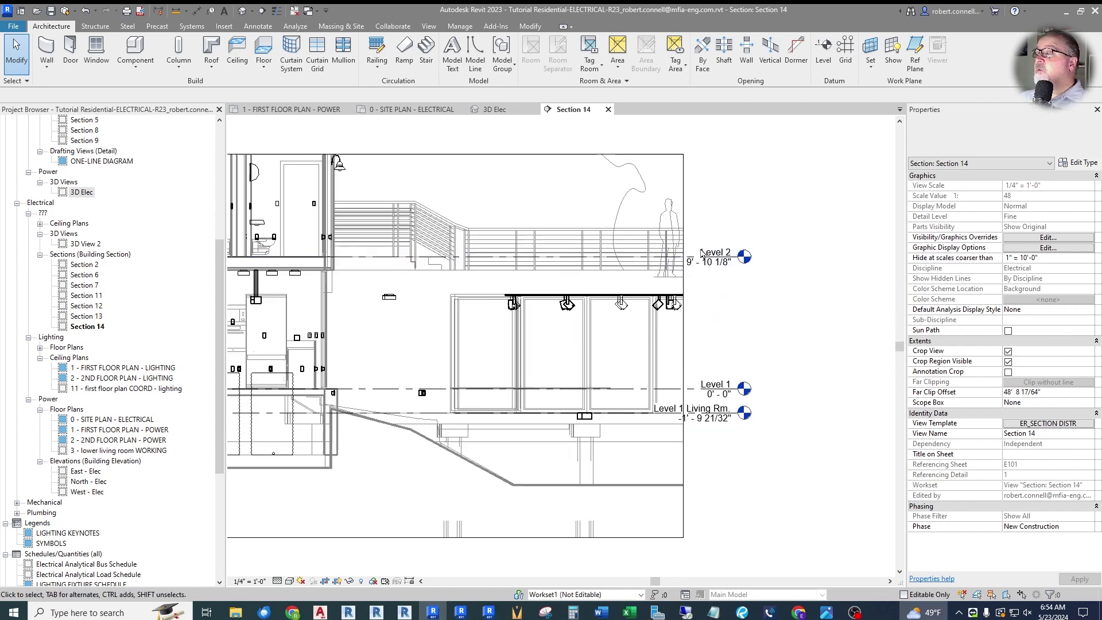
click(423, 110)
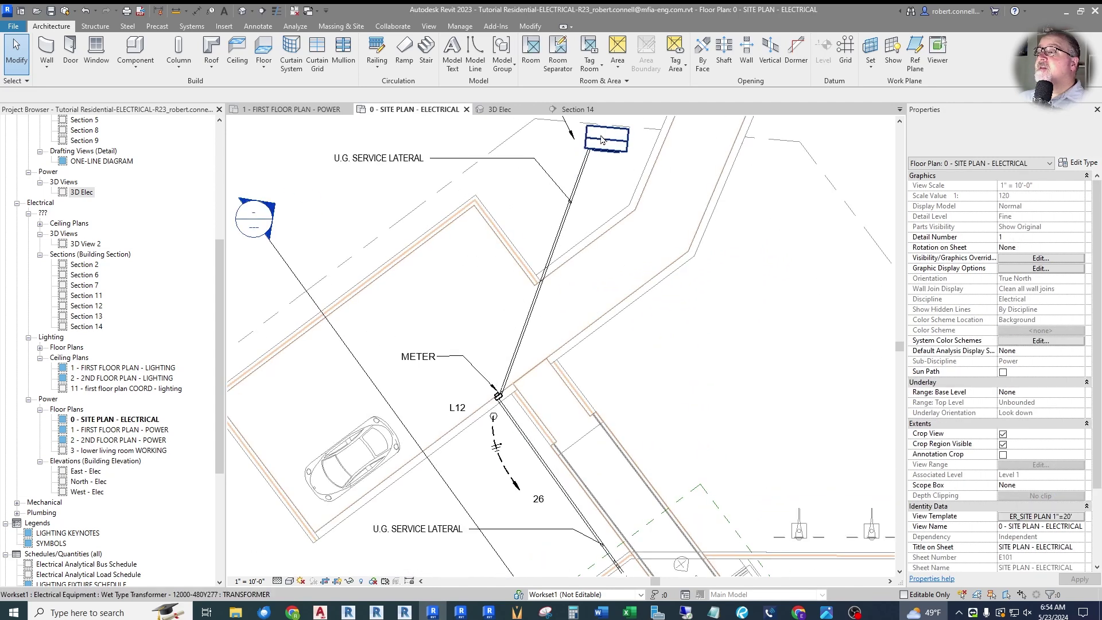
Check the service conduit's elevation, then zoom back out on the electrical site plan
scroll(601, 139, up, 2)
click(579, 166)
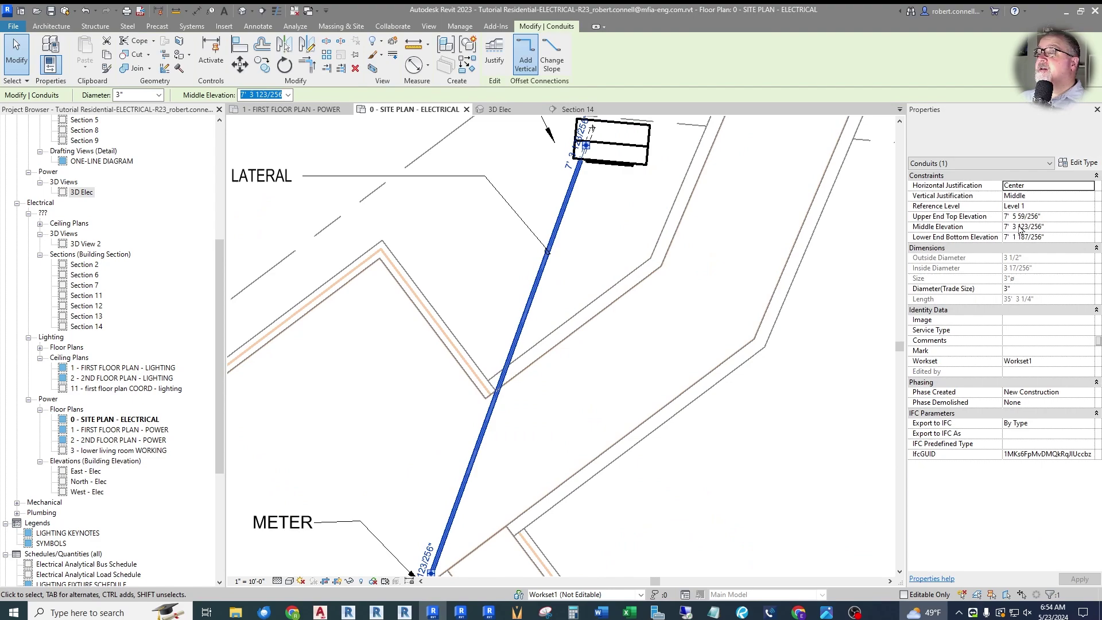
key(Escape)
scroll(452, 290, down, 5)
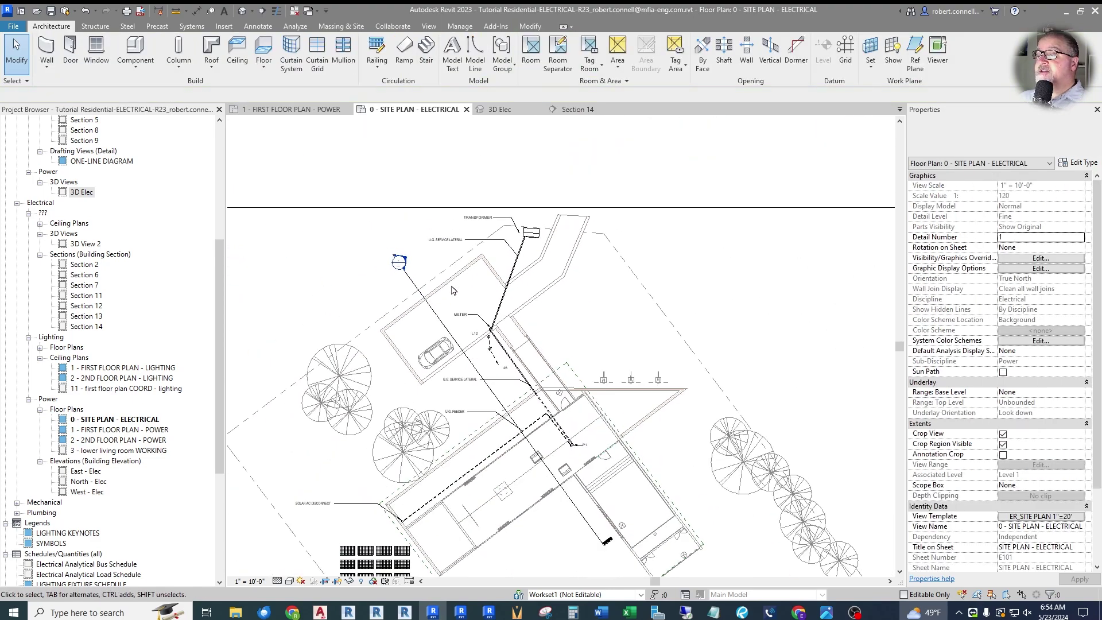
scroll(452, 290, down, 2)
scroll(531, 256, up, 3)
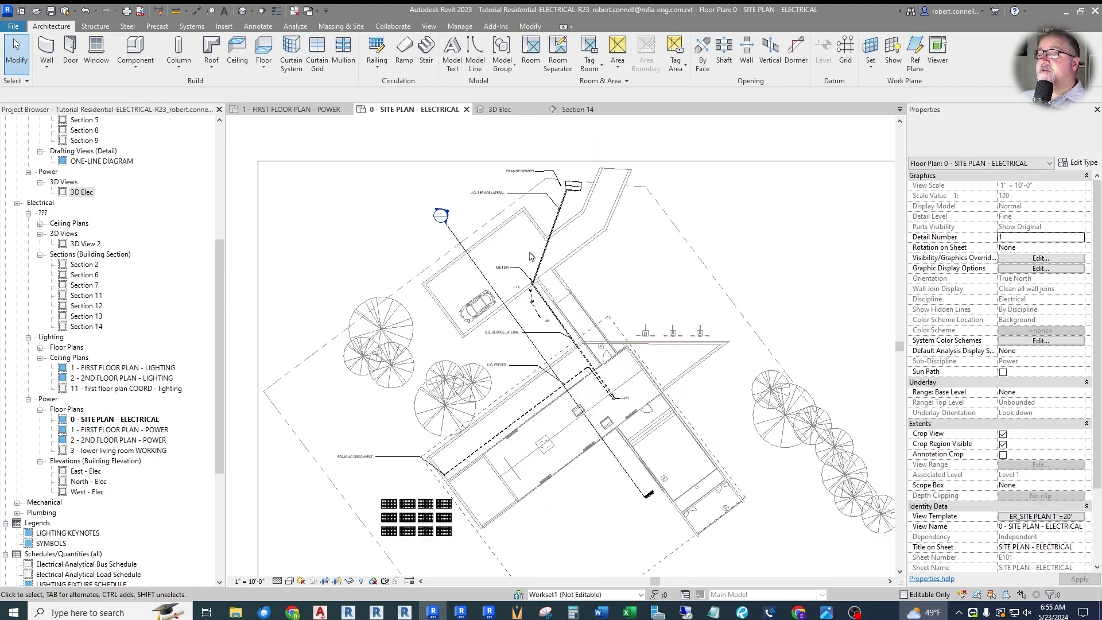
scroll(531, 256, down, 2)
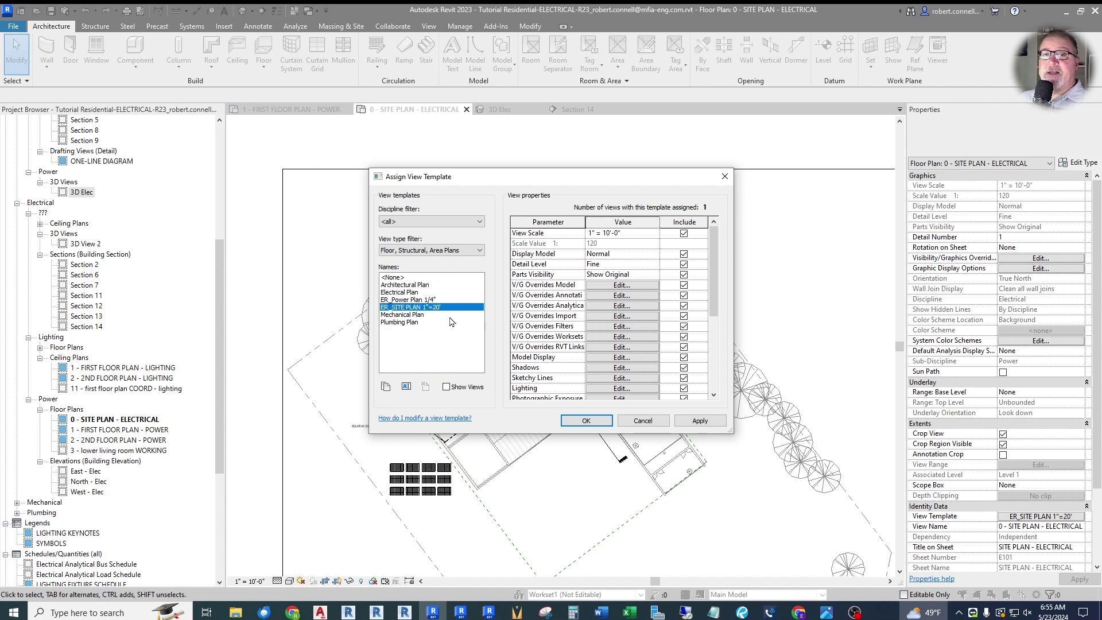
Change the UG CONDUITS elevation limit from 0' 0" to 8 and save the site template
click(600, 329)
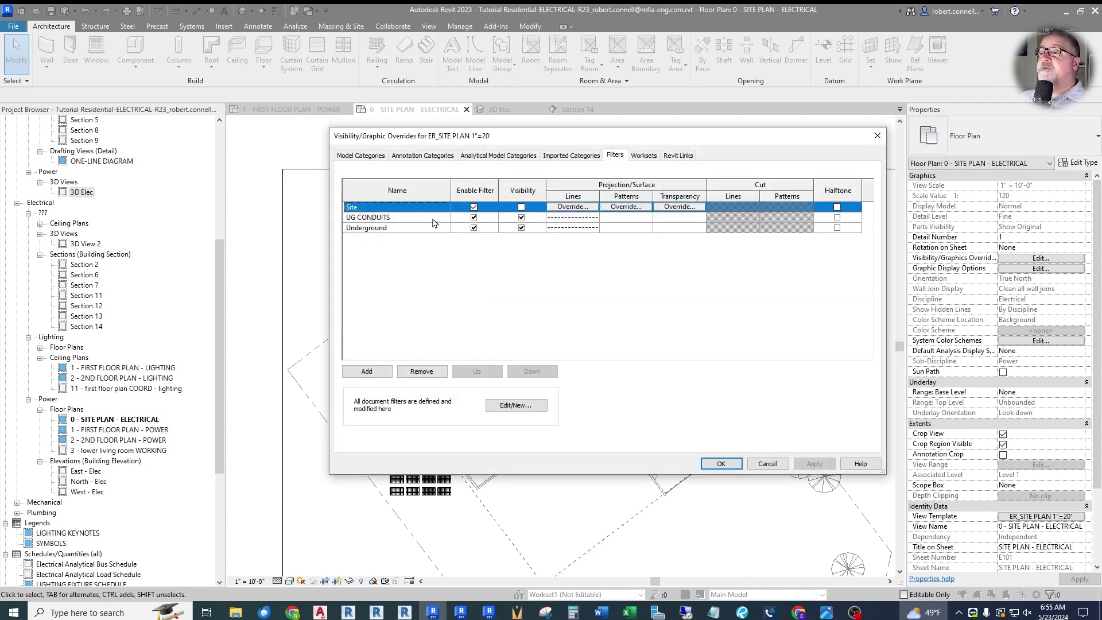
click(432, 219)
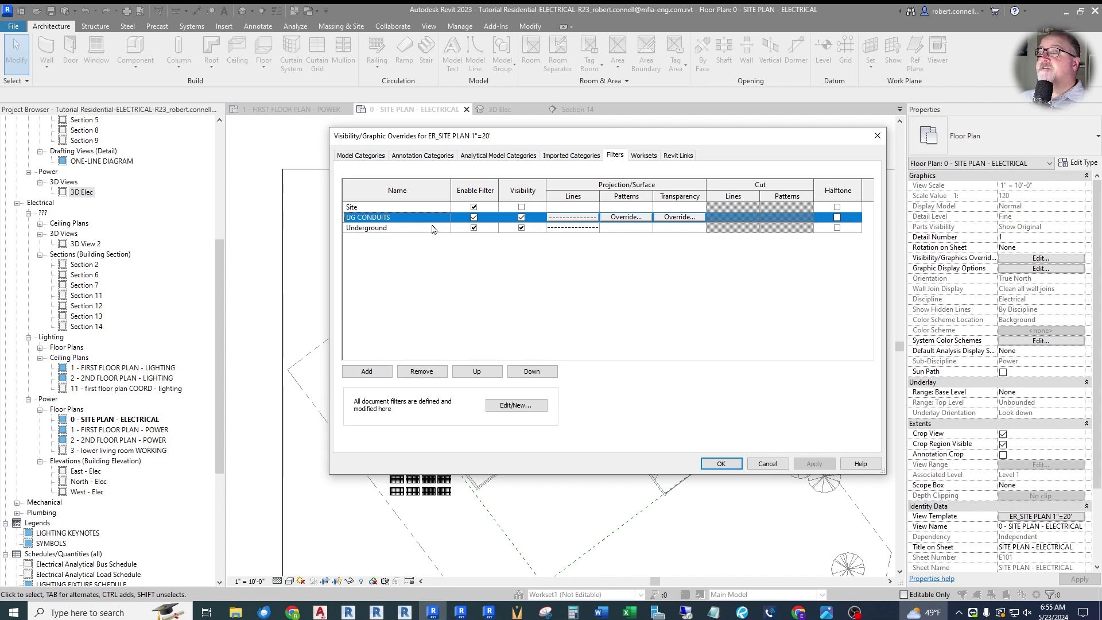
click(501, 405)
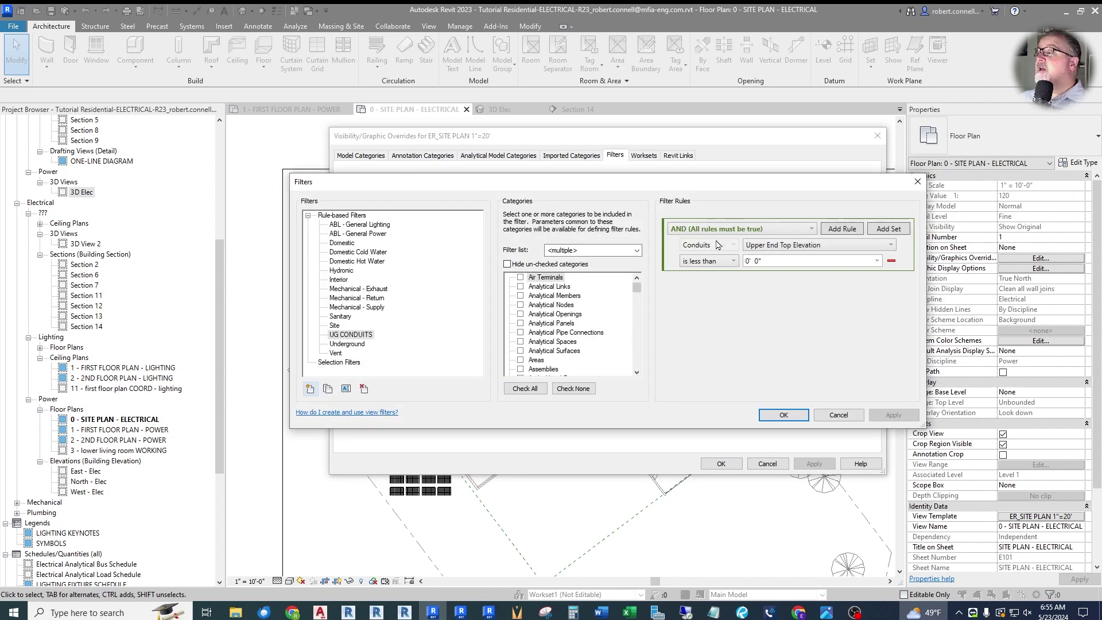
drag(782, 261, 743, 267)
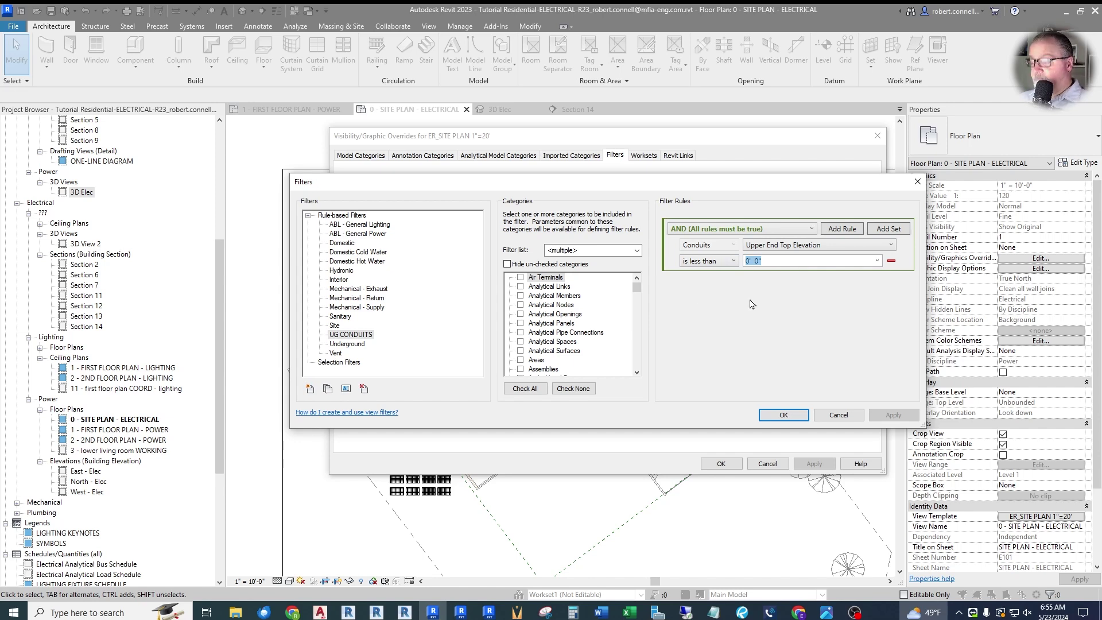
text(8)
key(Return)
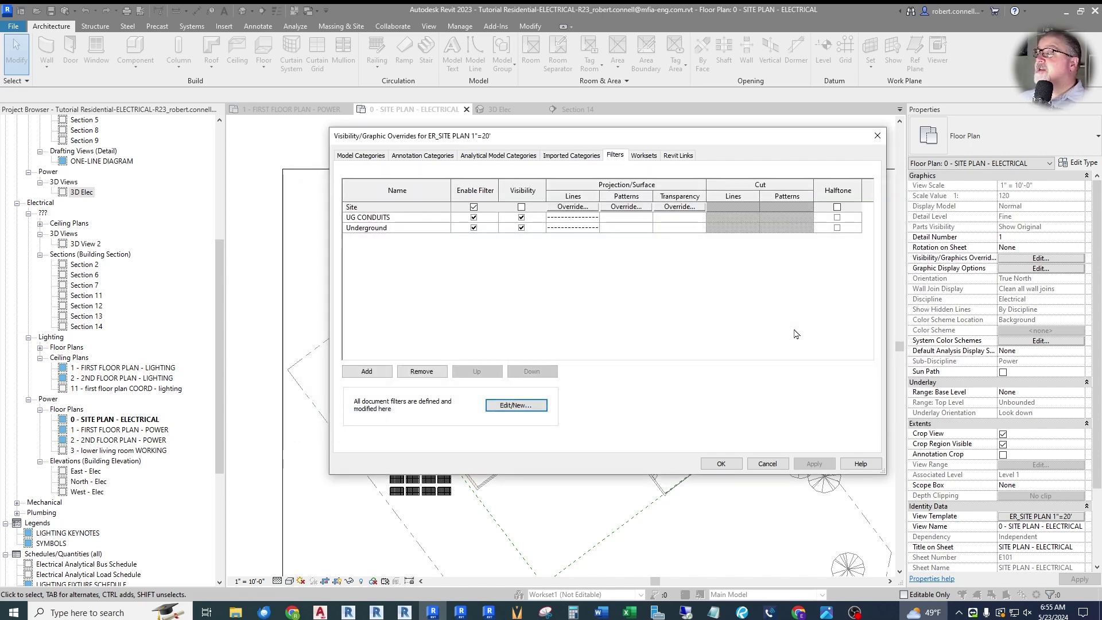
click(720, 464)
click(599, 426)
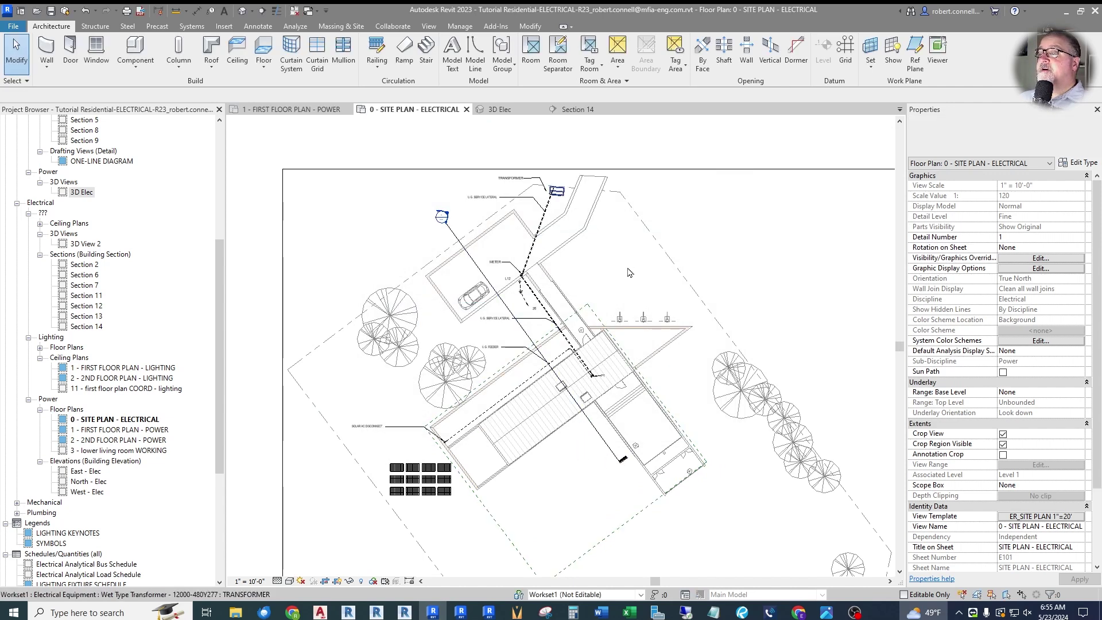
Check the dashed service lateral on the site plan and the 1 - FIRST FLOOR PLAN - POWER view
scroll(588, 290, down, 4)
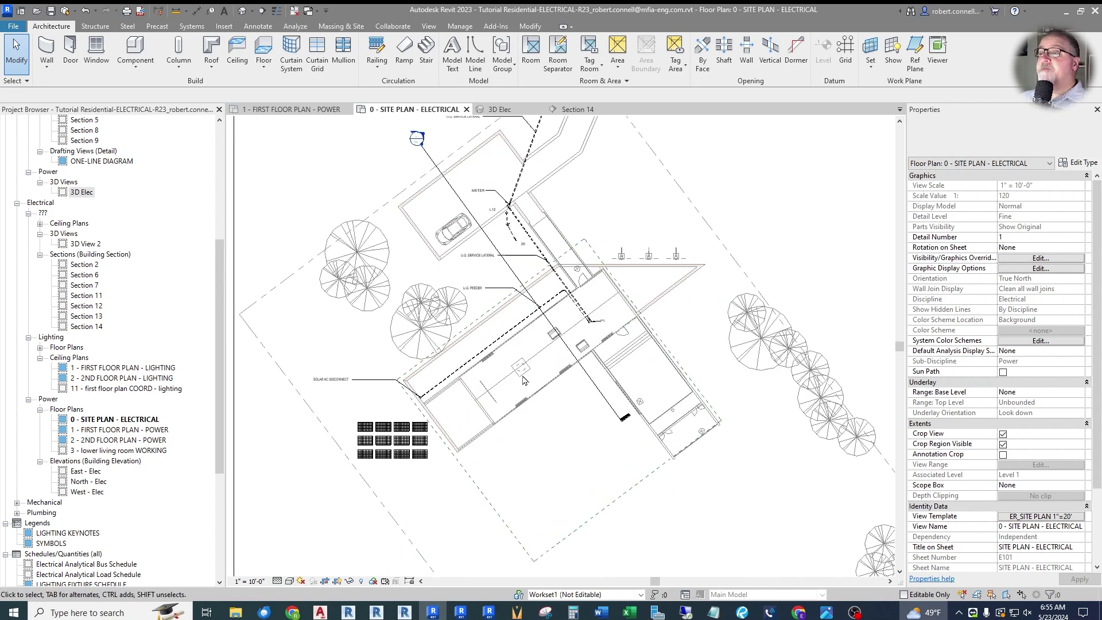
key(ctrl+Tab)
scroll(527, 313, down, 2)
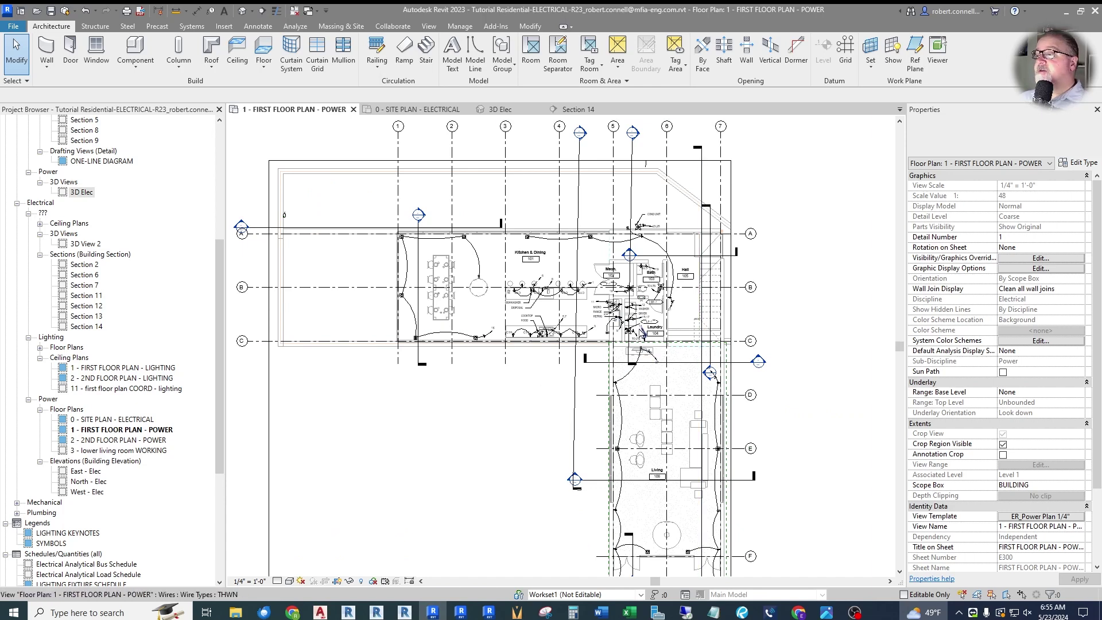
middle_drag(550, 347, 528, 345)
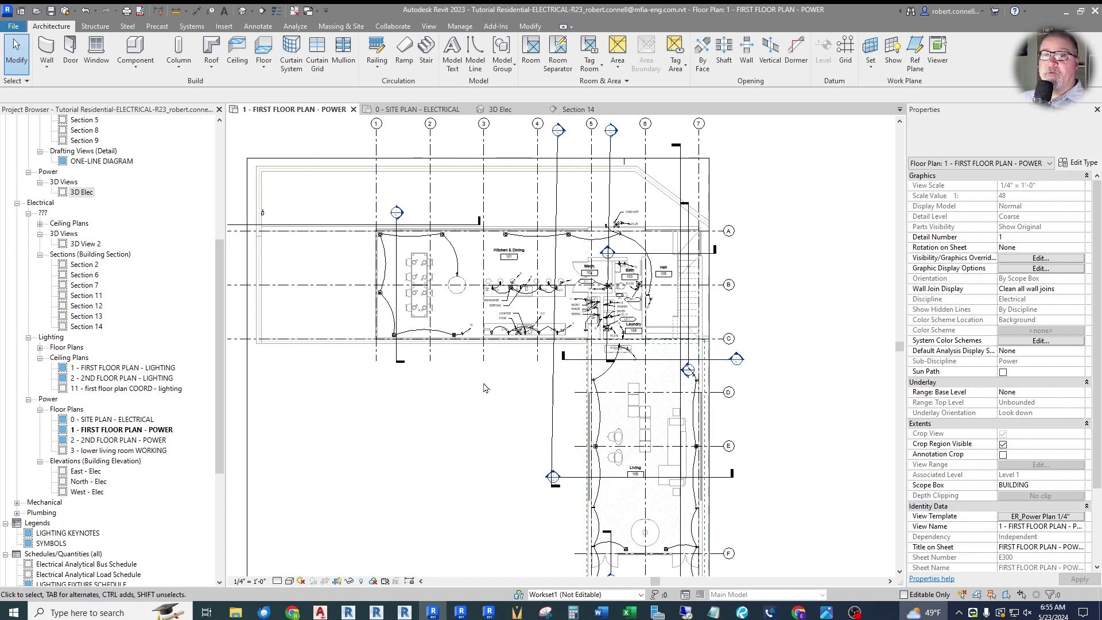
Re-inspect the dashed lateral on the electrical site plan, then view the conduit in Section 14
click(428, 110)
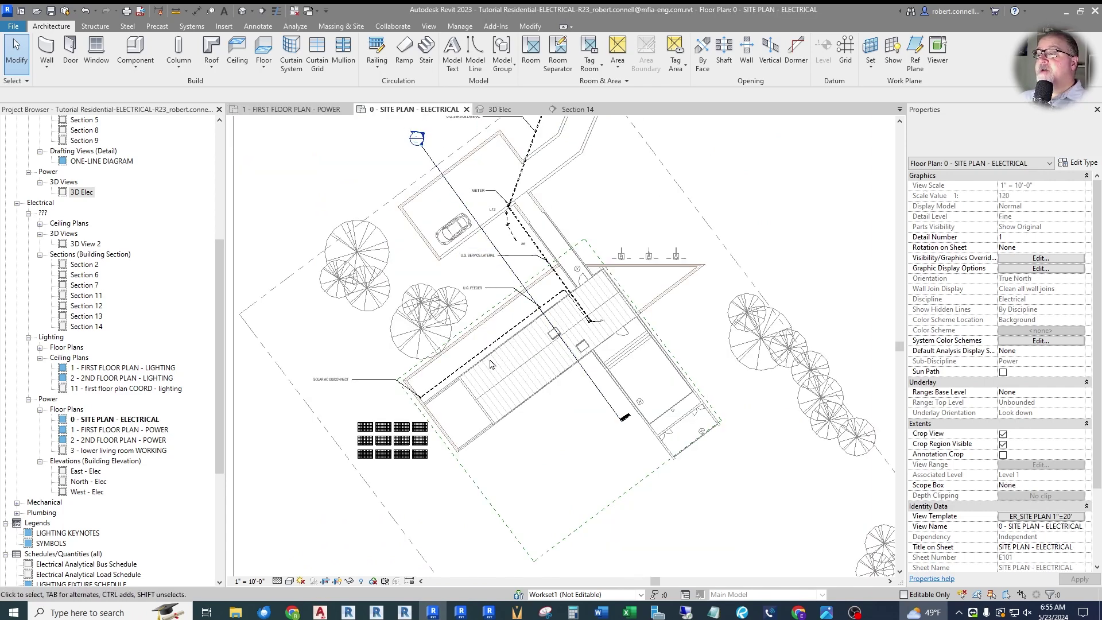
scroll(491, 364, down, 1)
scroll(541, 252, up, 4)
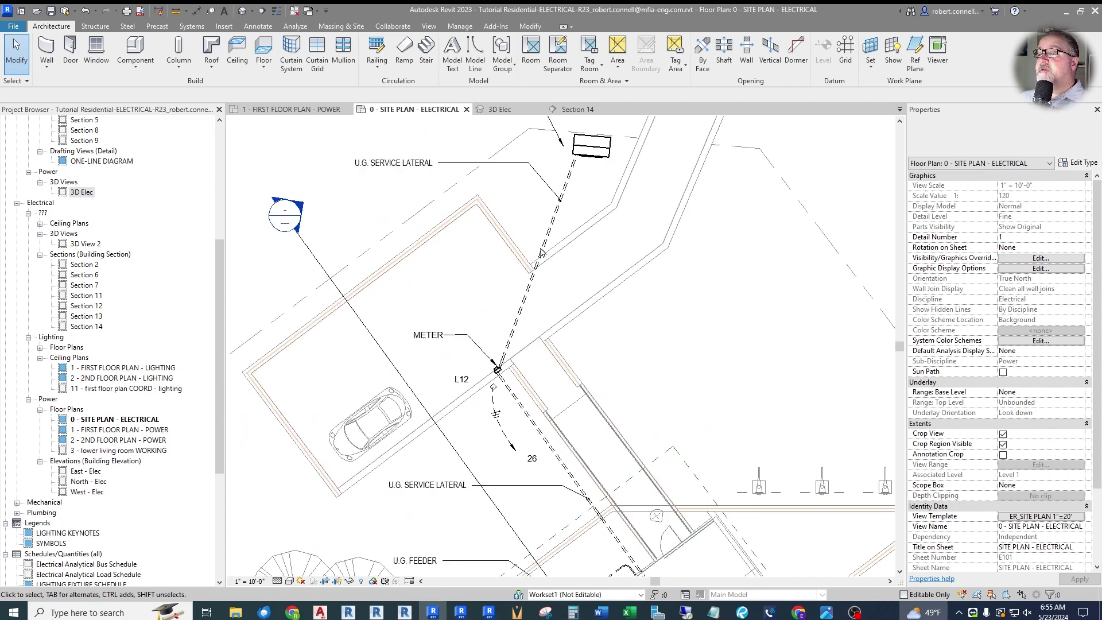
scroll(541, 252, down, 3)
scroll(547, 222, up, 2)
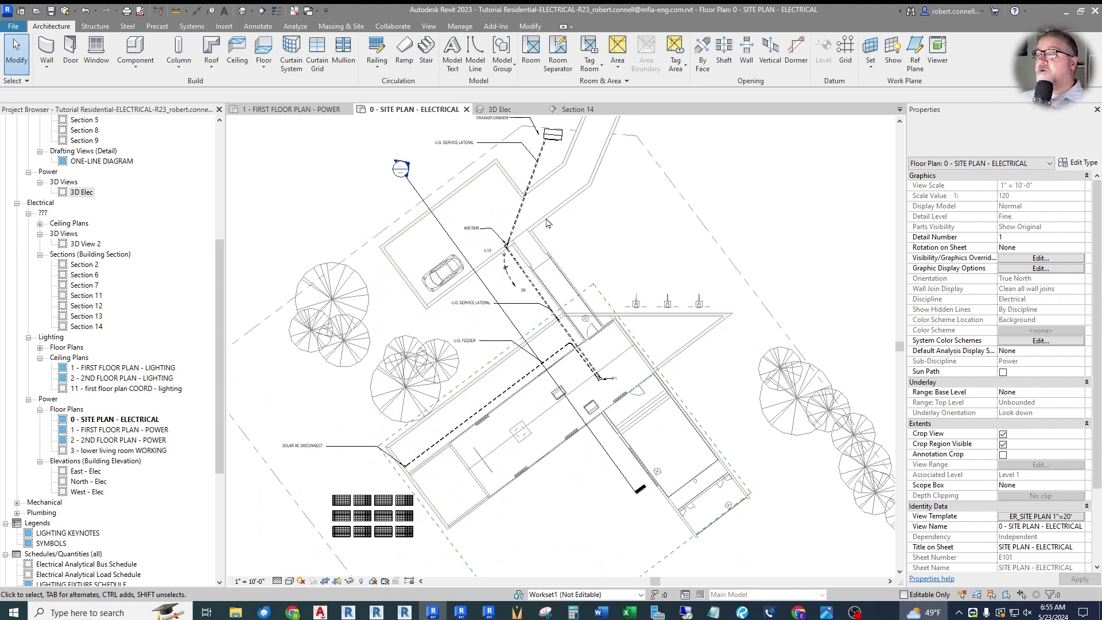
scroll(509, 279, down, 2)
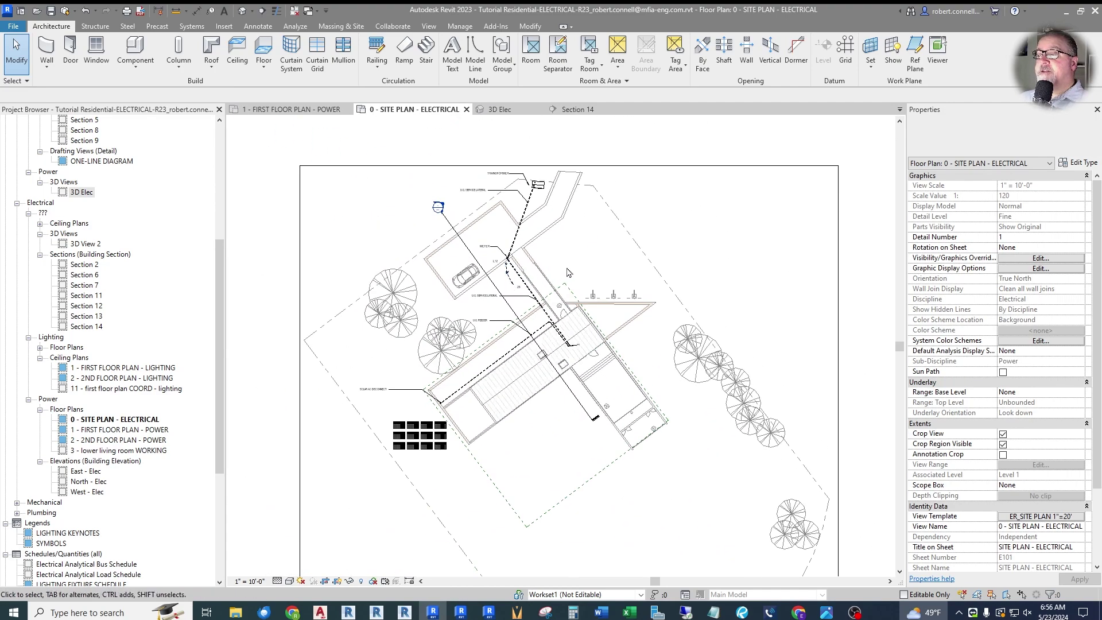
scroll(593, 274, up, 1)
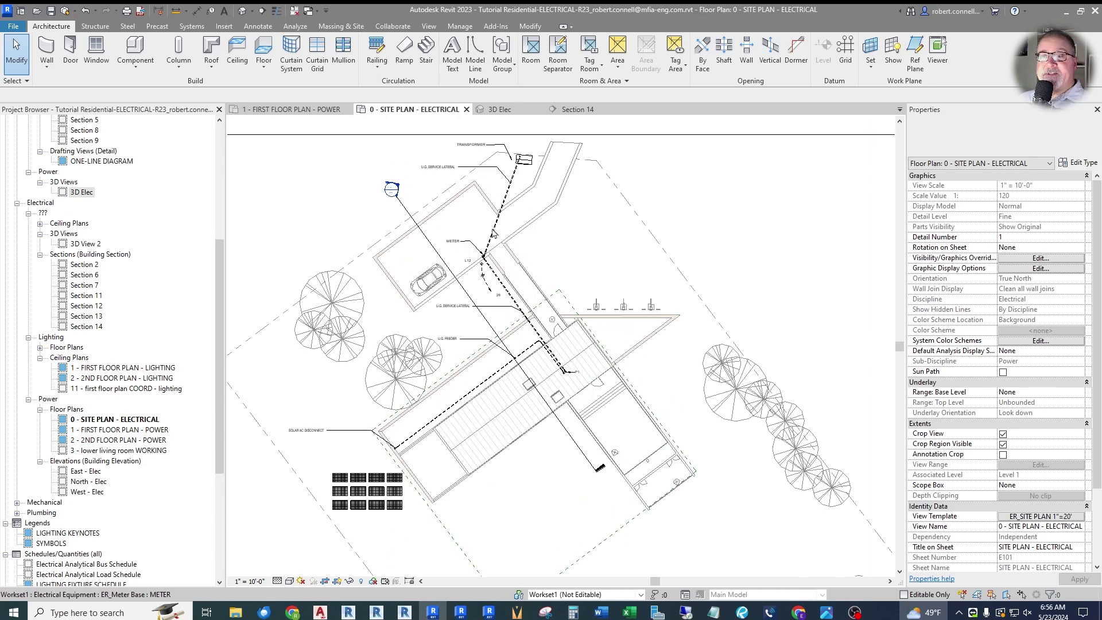
click(573, 113)
scroll(376, 303, up, 5)
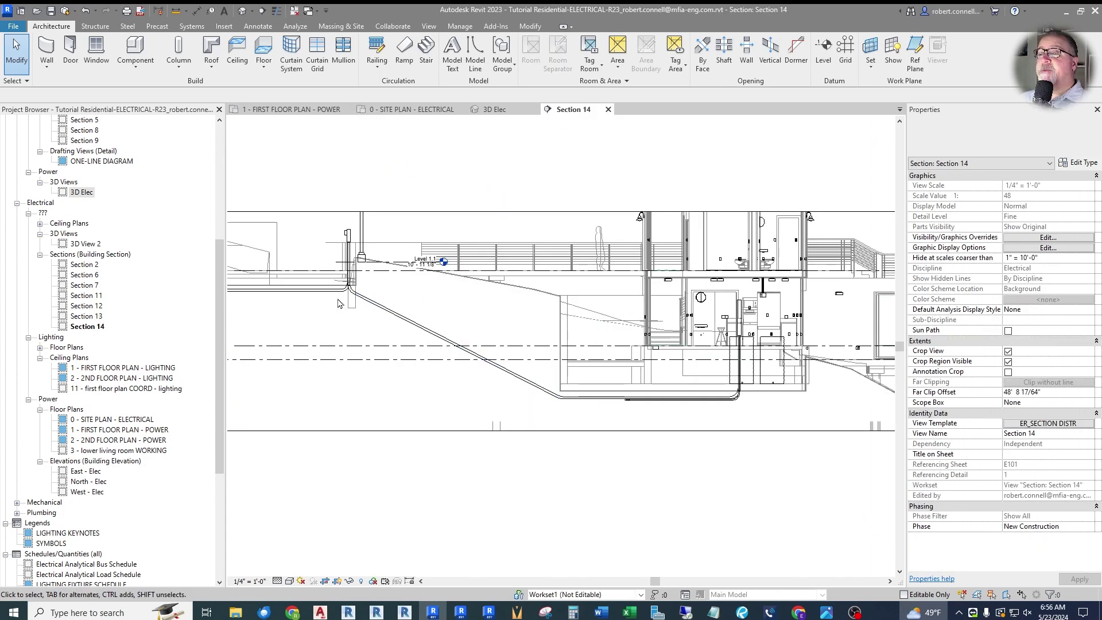